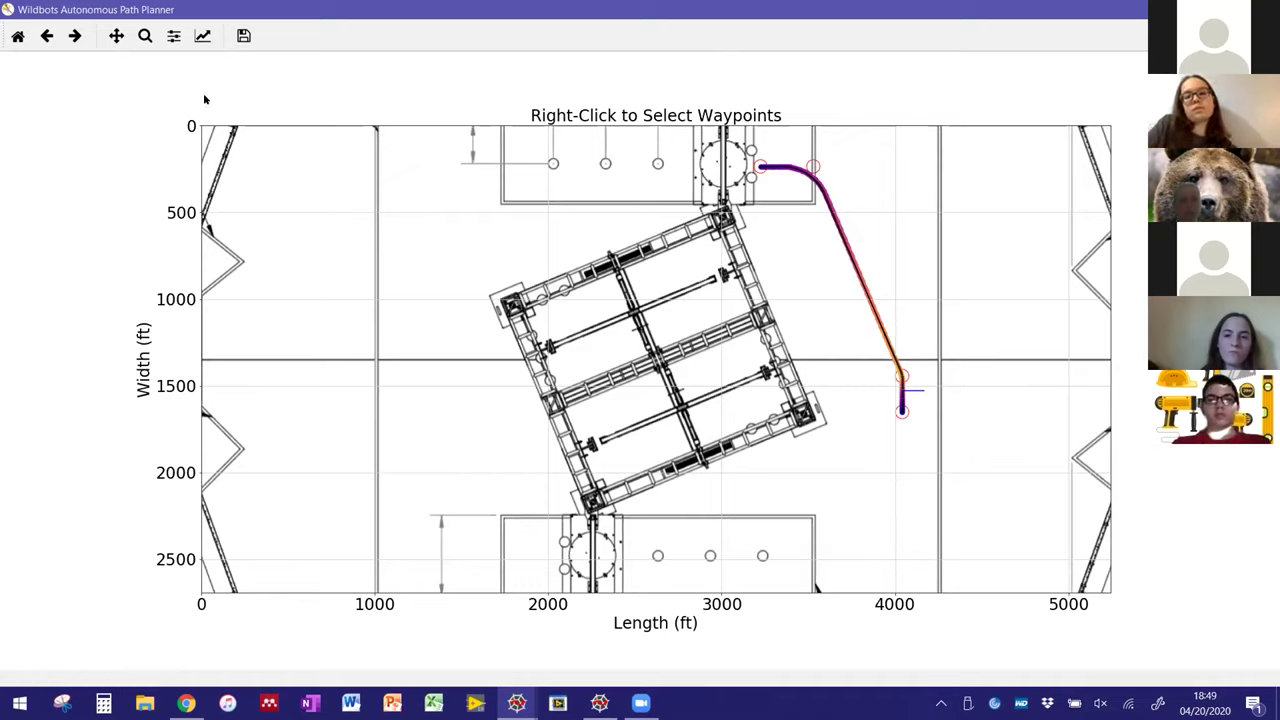
- Inspect the curved start of the path around the second waypoint up close, and restore the full field view
{"action": "key", "text": "o"}
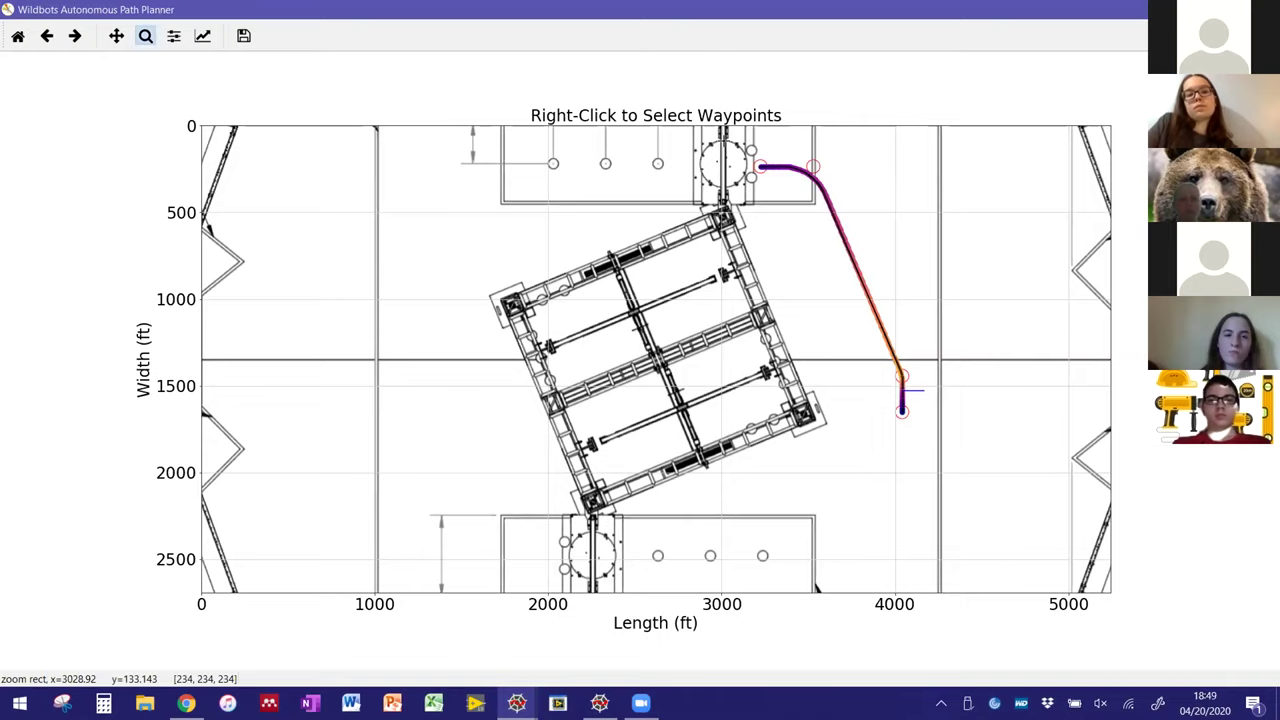
{"action": "left_click_drag", "start_coordinate": [738, 140], "coordinate": [874, 276]}
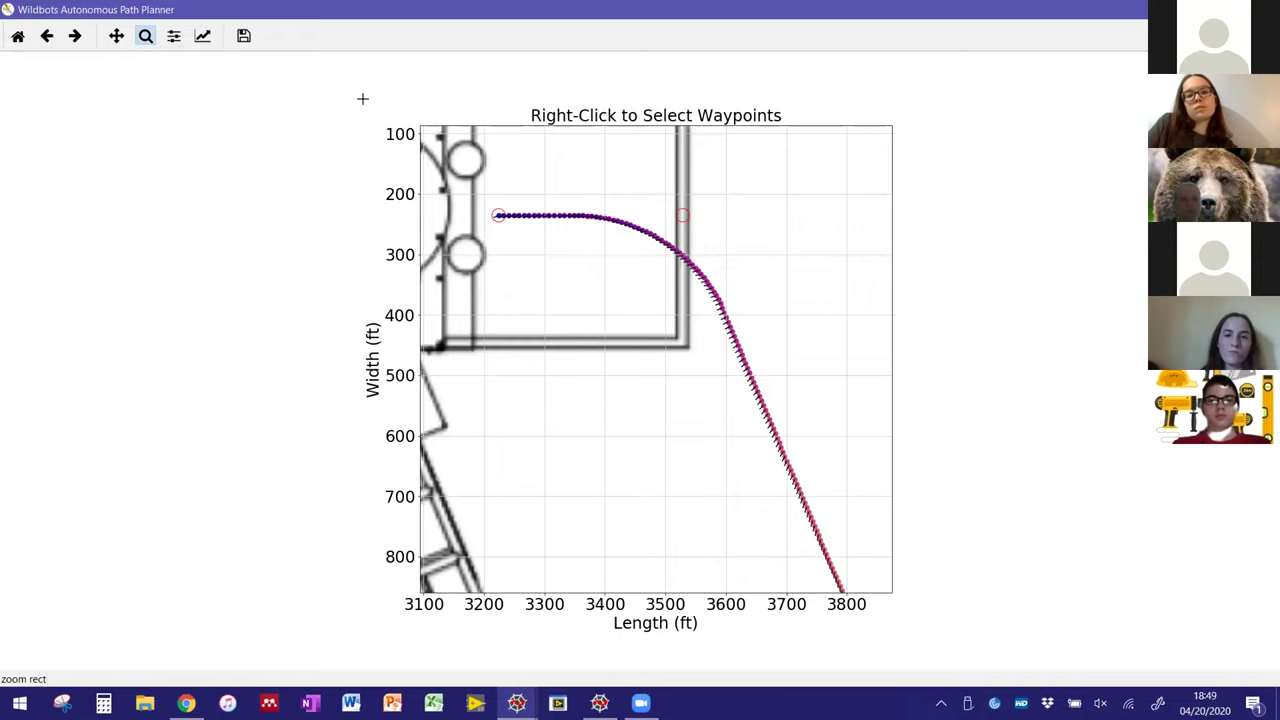
{"action": "left_click_drag", "start_coordinate": [464, 179], "coordinate": [842, 458]}
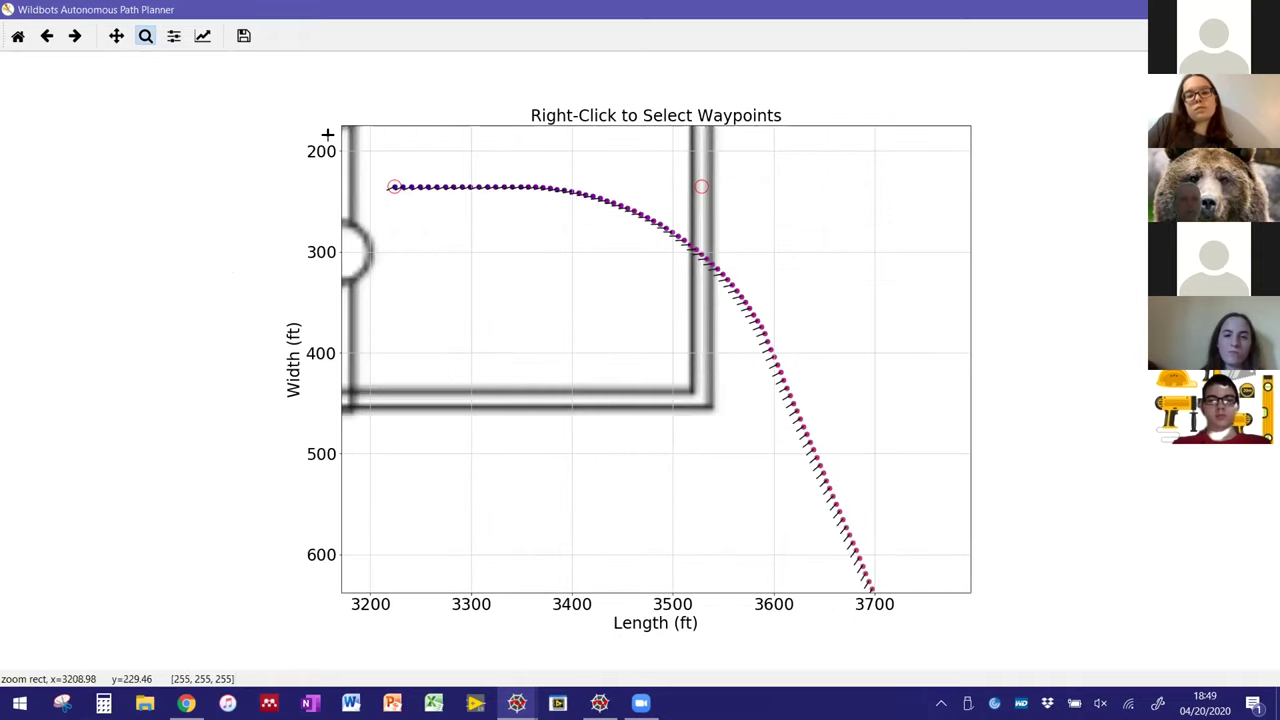
{"action": "key", "text": "o"}
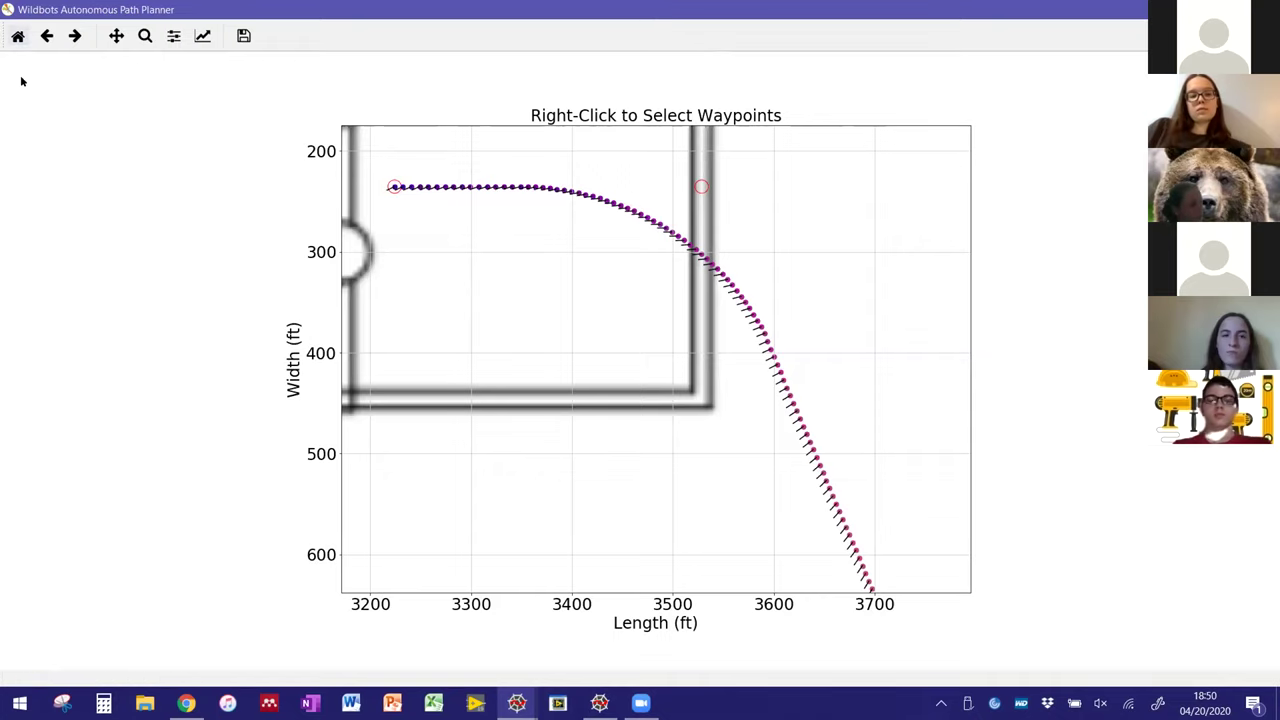
{"action": "left_click", "coordinate": [17, 36]}
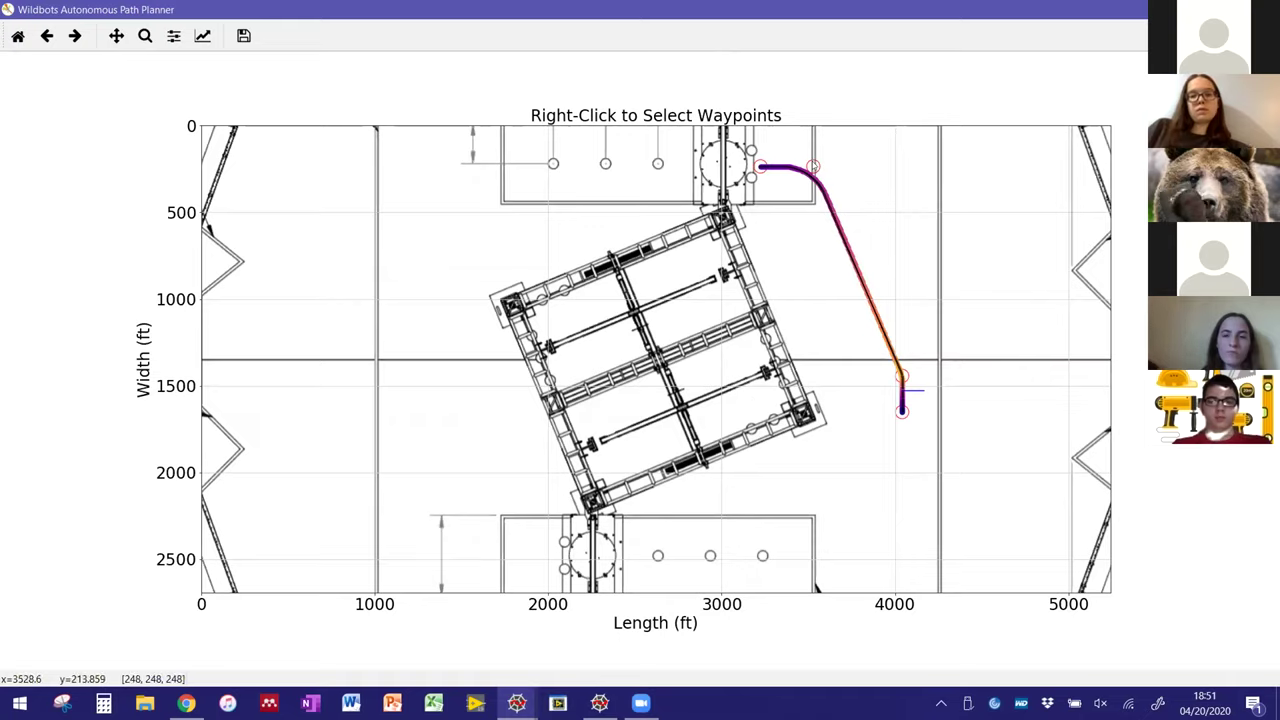
- Set the X position of waypoint #1, at the path's upper bend, to 460 in
{"action": "right_click", "coordinate": [815, 163]}
{"action": "left_click_drag", "start_coordinate": [241, 122], "coordinate": [515, 187]}
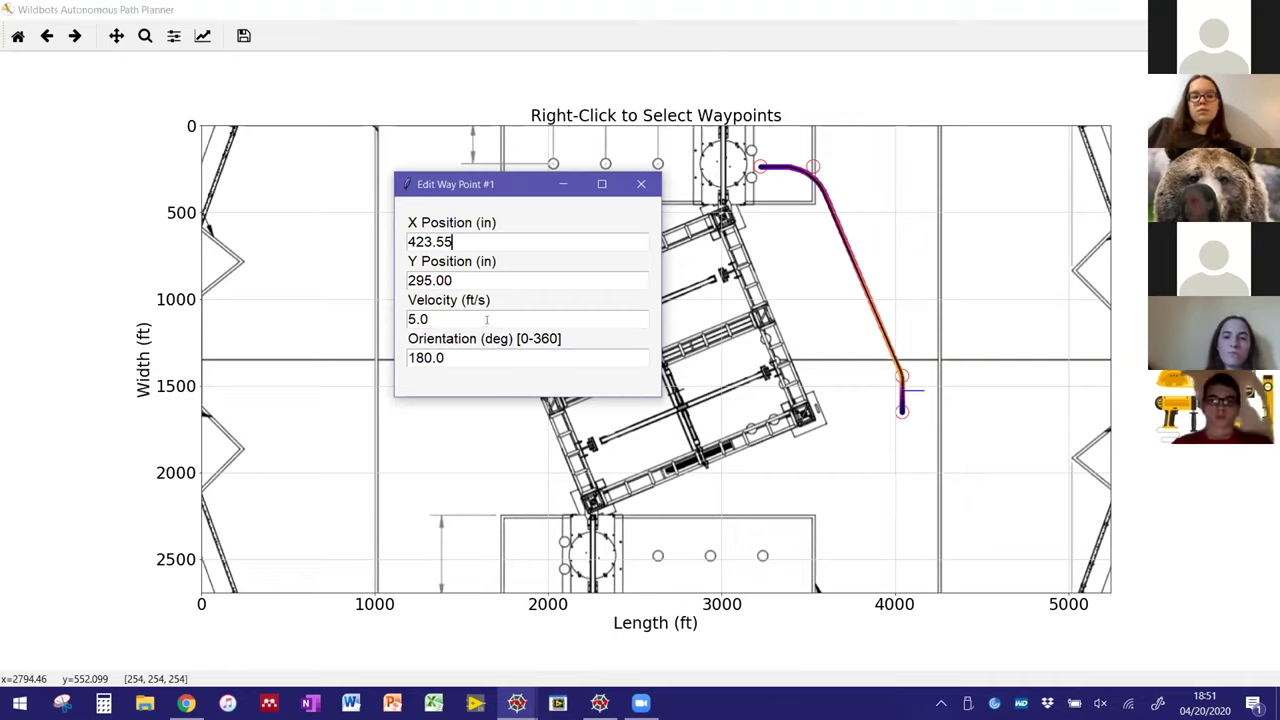
{"action": "double_click", "coordinate": [404, 318]}
{"action": "left_click", "coordinate": [441, 316]}
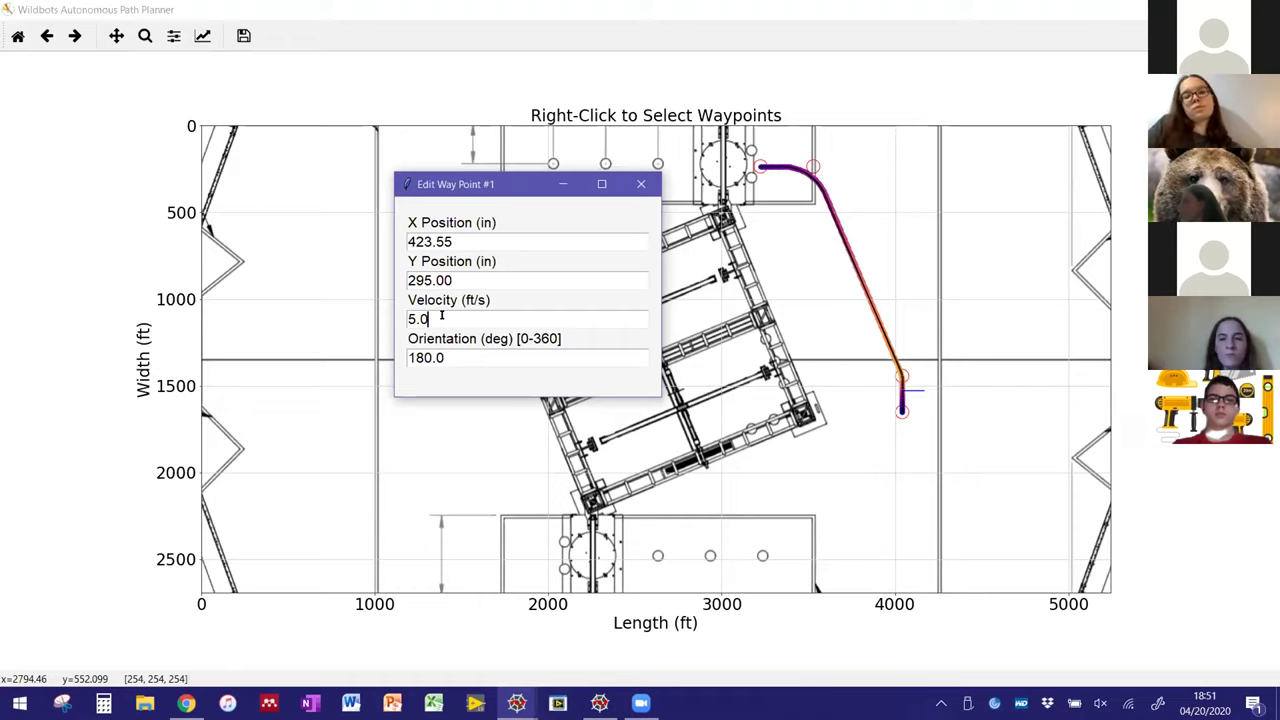
{"action": "left_click_drag", "start_coordinate": [463, 360], "coordinate": [402, 357]}
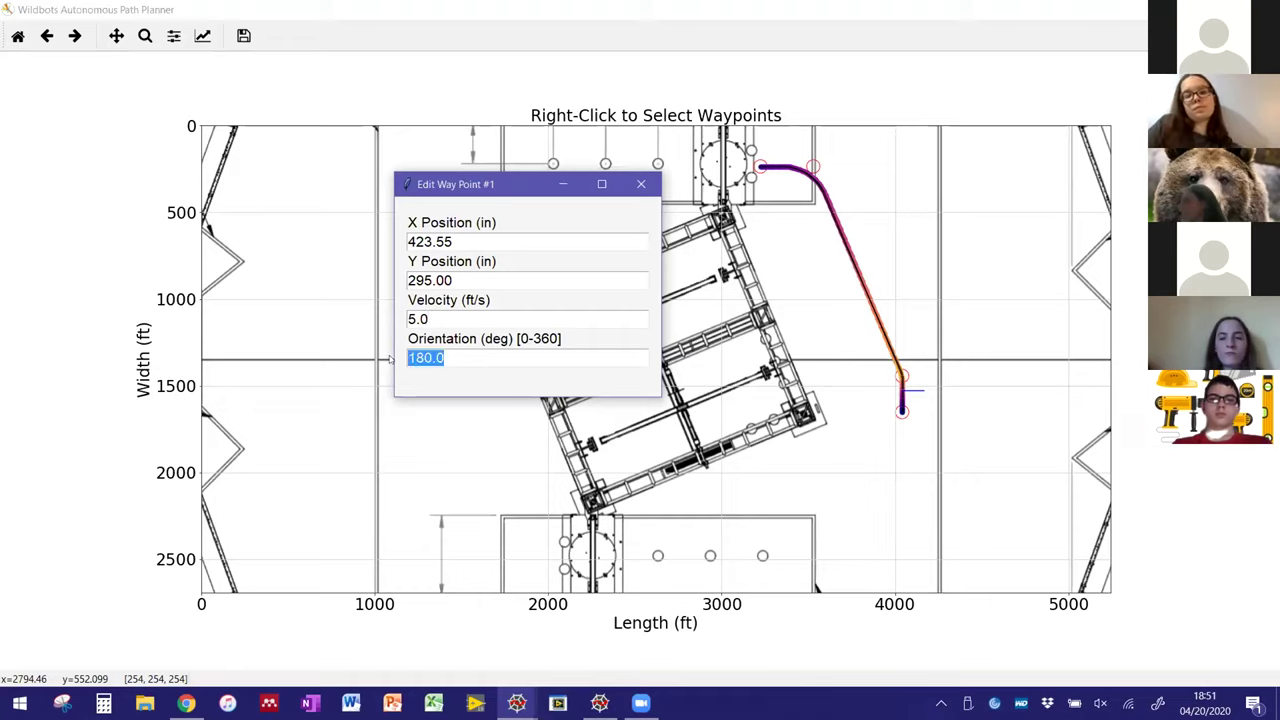
{"action": "left_click", "coordinate": [473, 356]}
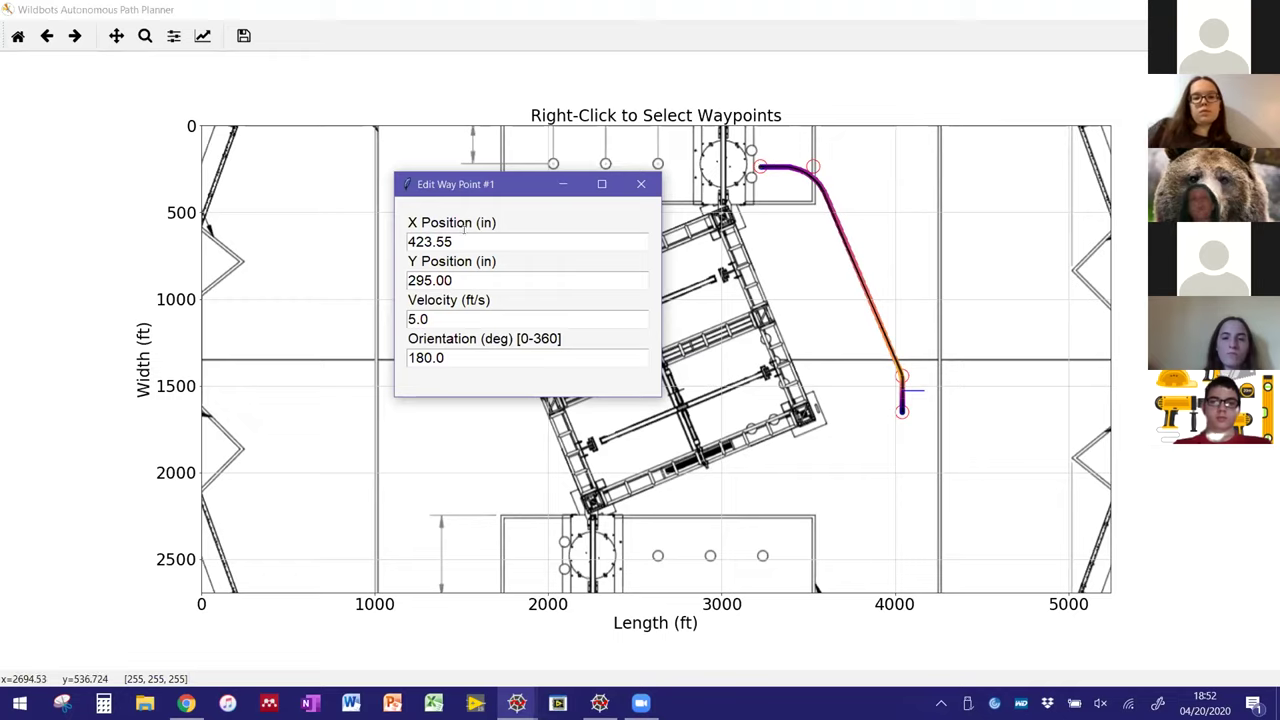
{"action": "left_click_drag", "start_coordinate": [453, 241], "coordinate": [357, 239]}
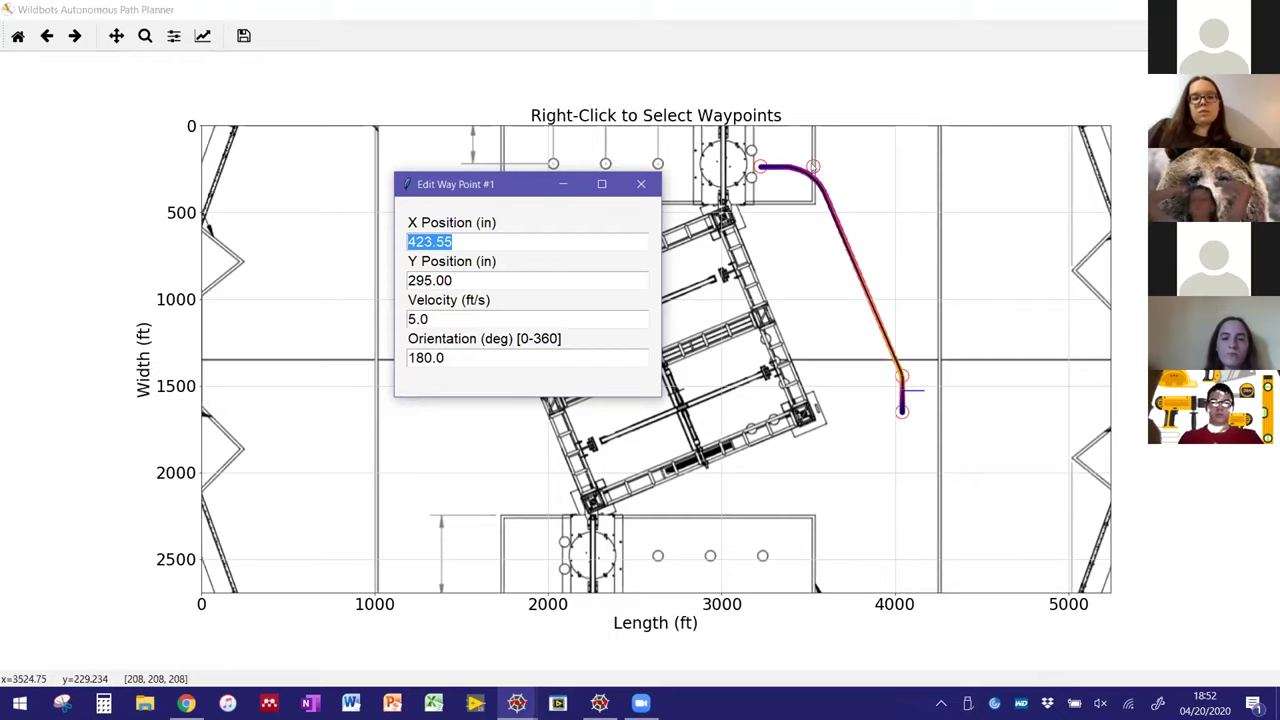
{"action": "type", "text": "460"}
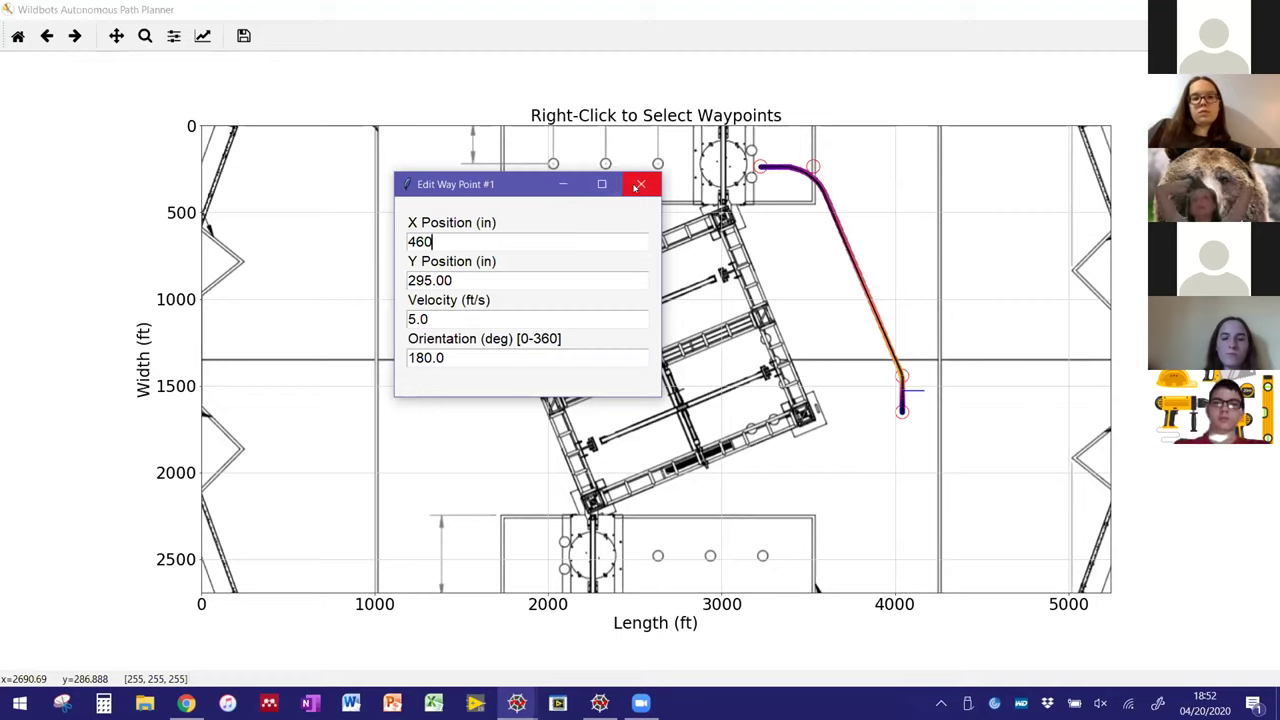
{"action": "left_click", "coordinate": [638, 186]}
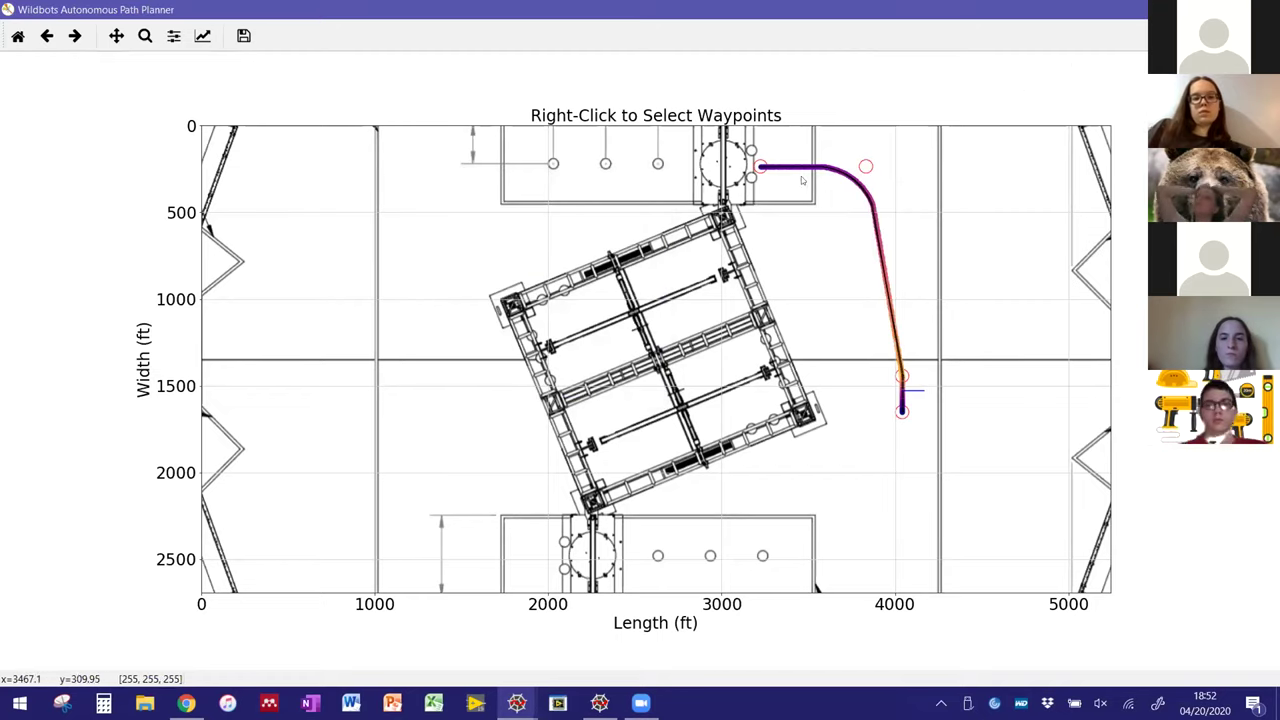
- Set waypoint #1's velocity to 15 ft/s and clear its X and Y positions to remove it from the path
{"action": "right_click", "coordinate": [865, 166]}
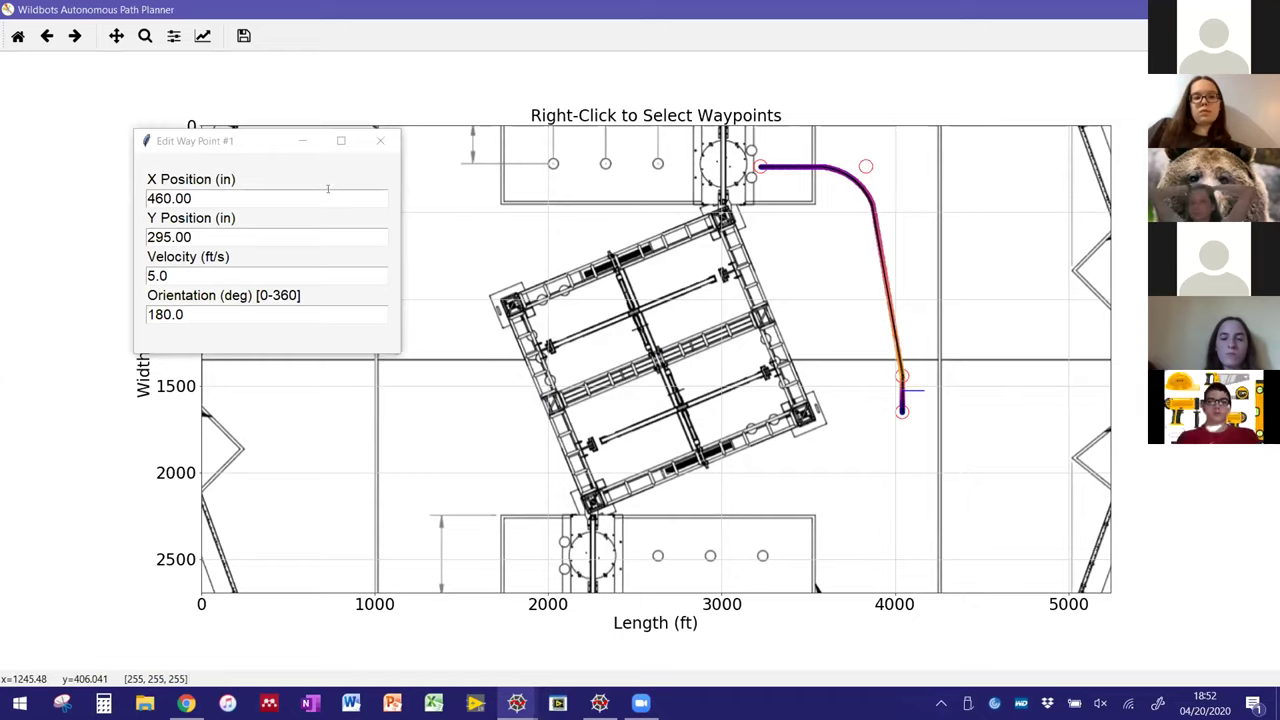
{"action": "left_click", "coordinate": [303, 198]}
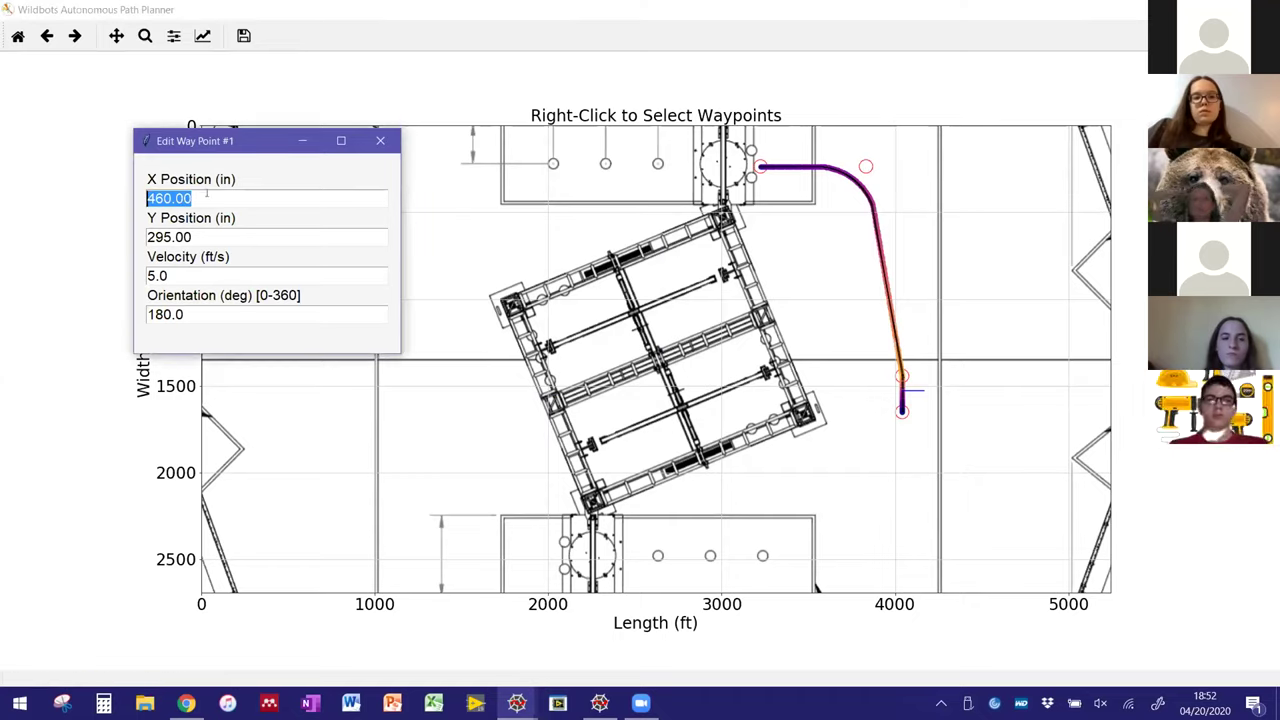
{"action": "left_click_drag", "start_coordinate": [191, 275], "coordinate": [101, 271]}
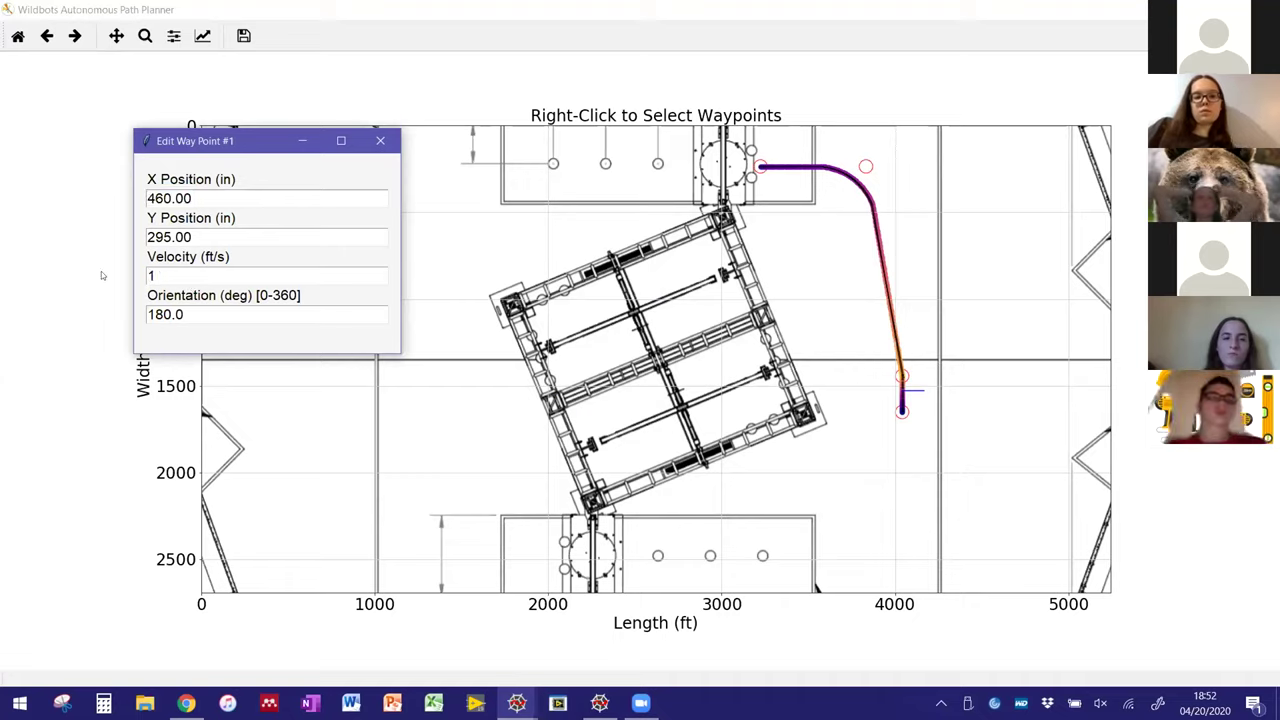
{"action": "type", "text": "5"}
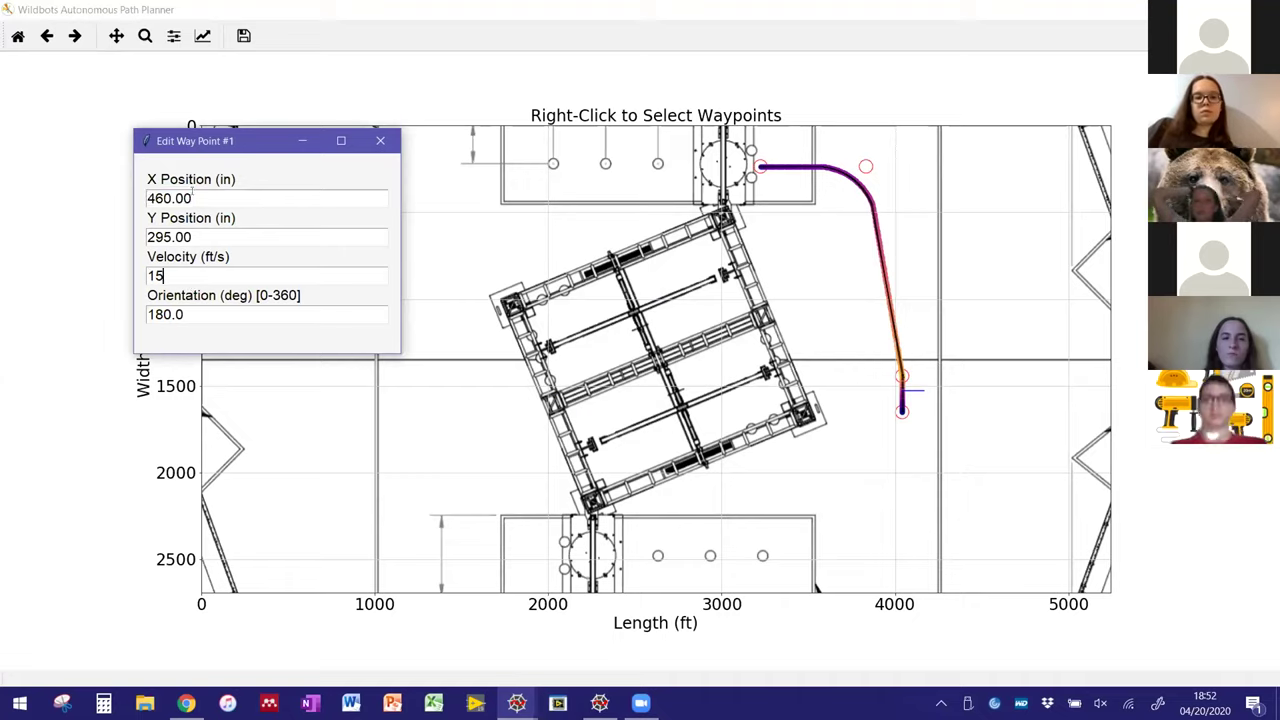
{"action": "left_click_drag", "start_coordinate": [197, 192], "coordinate": [127, 185]}
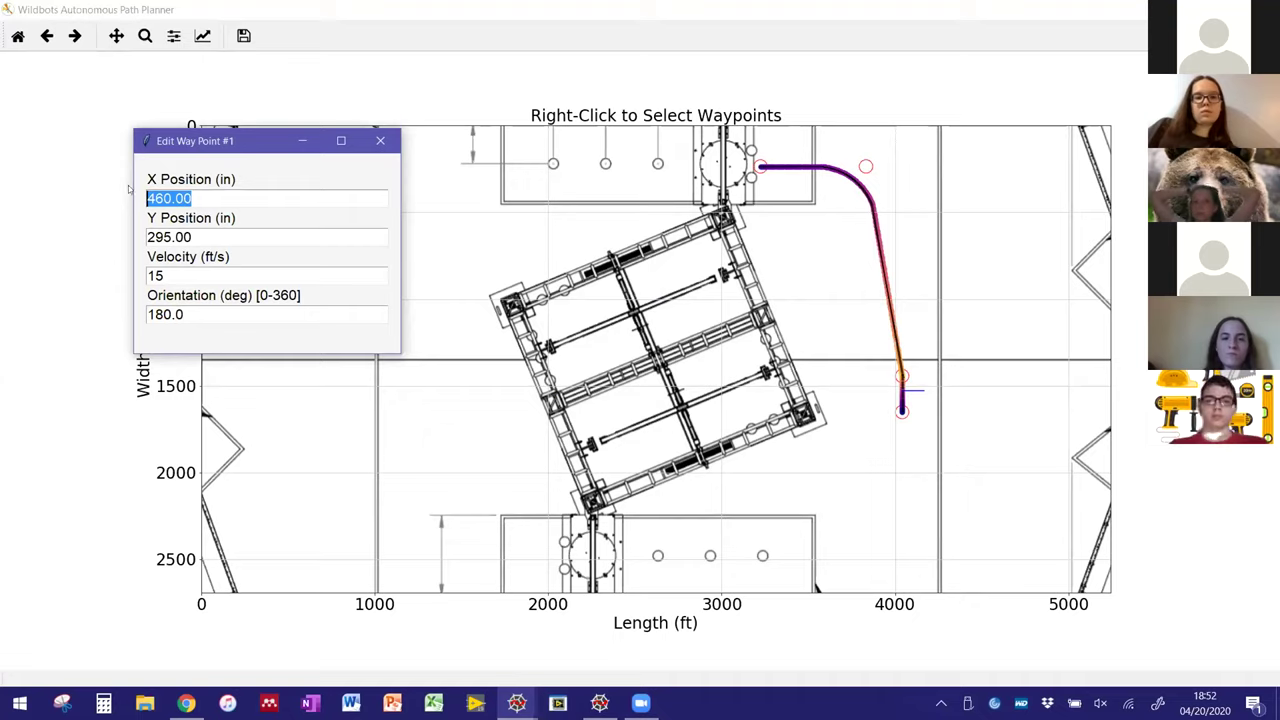
{"action": "key", "text": "BackSpace"}
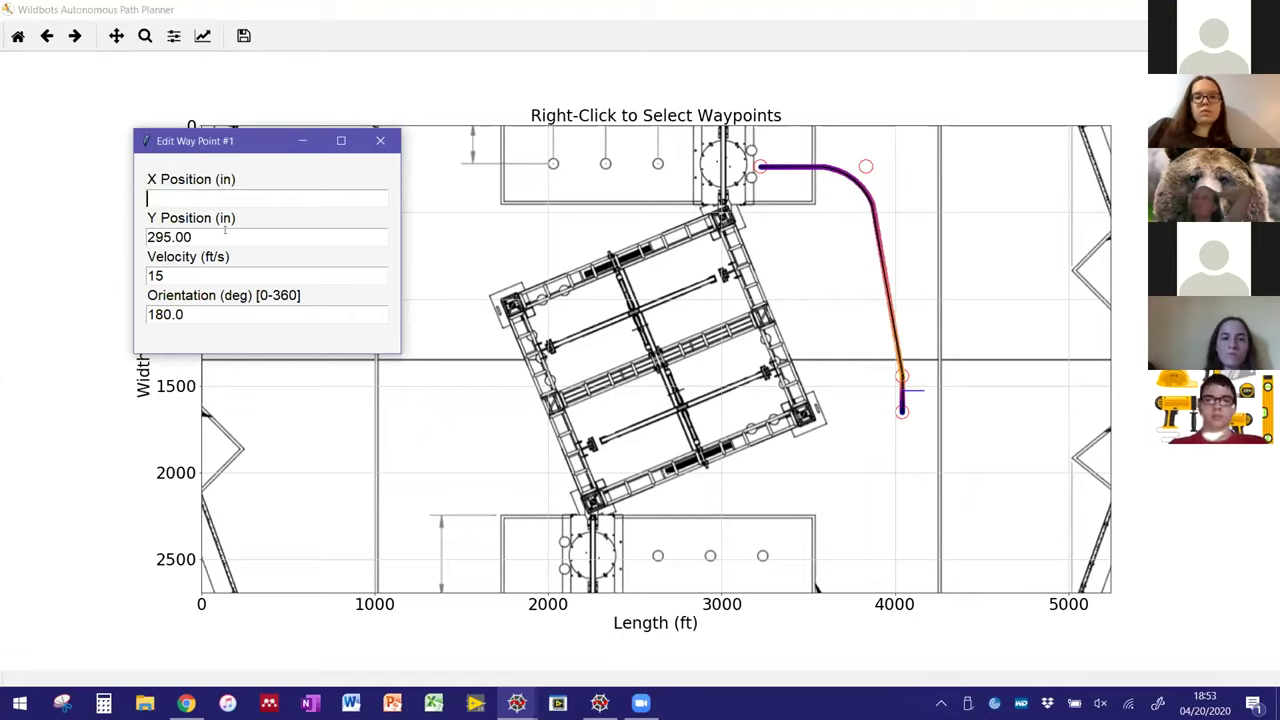
{"action": "left_click_drag", "start_coordinate": [225, 231], "coordinate": [36, 237]}
{"action": "key", "text": "BackSpace"}
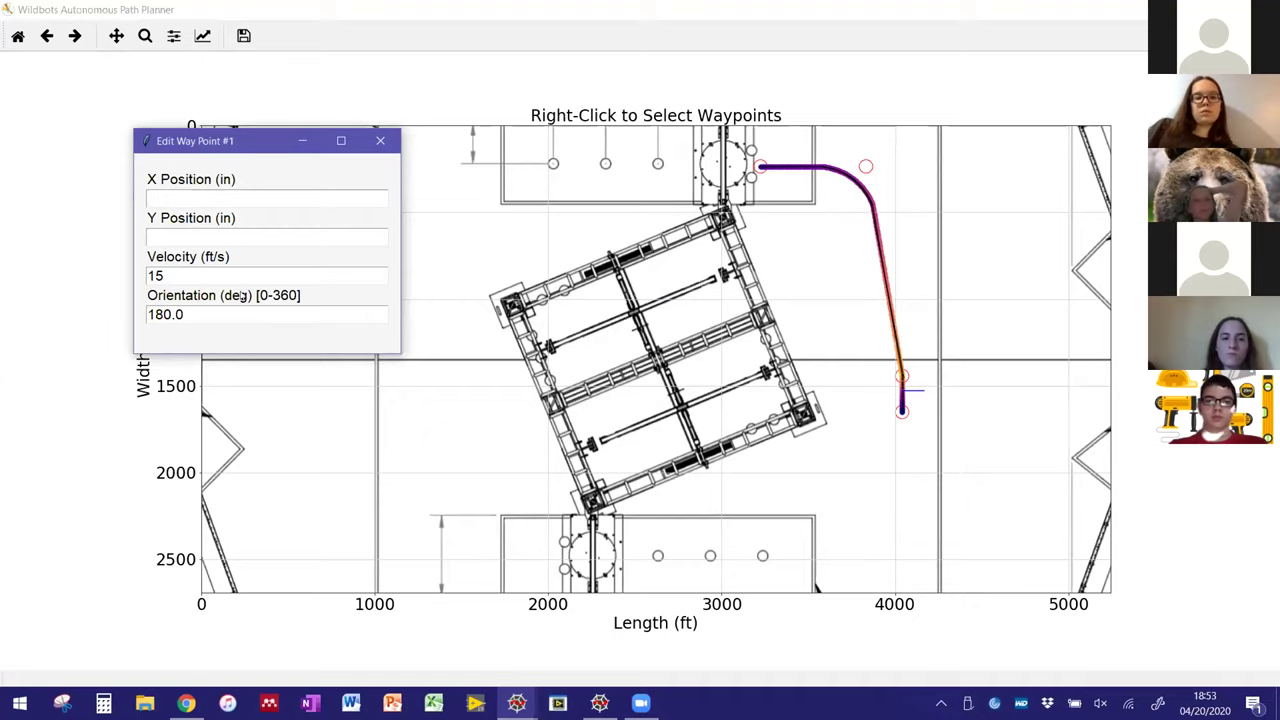
{"action": "left_click", "coordinate": [277, 272]}
{"action": "left_click", "coordinate": [380, 140]}
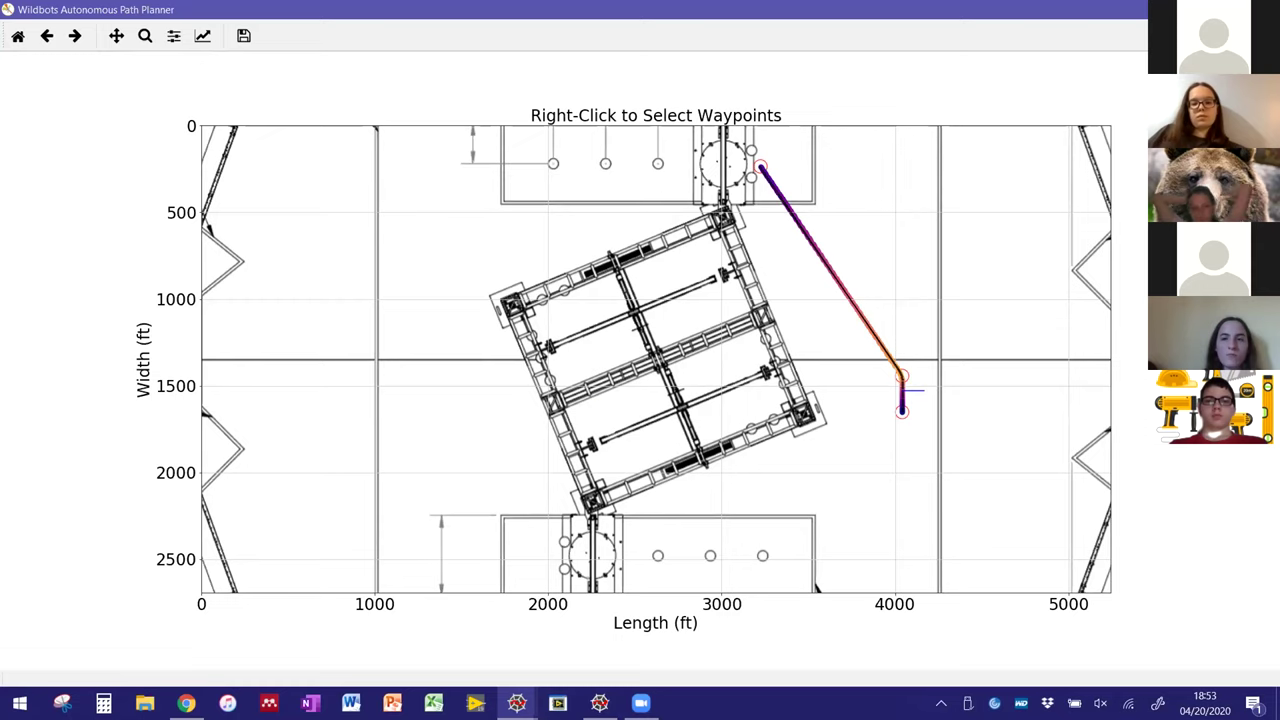
- Close the path plot and save the path as "new path" in the 2020 Paths folder
{"action": "key", "text": "q"}
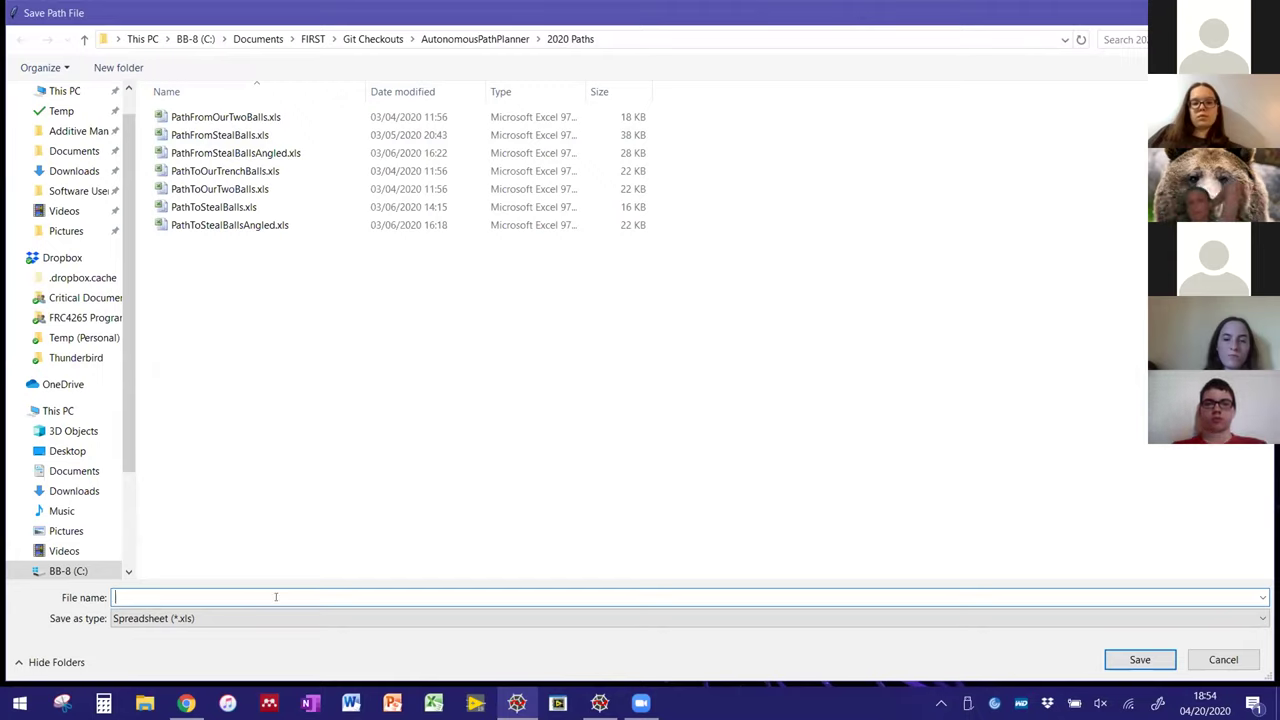
{"action": "type", "text": "new path"}
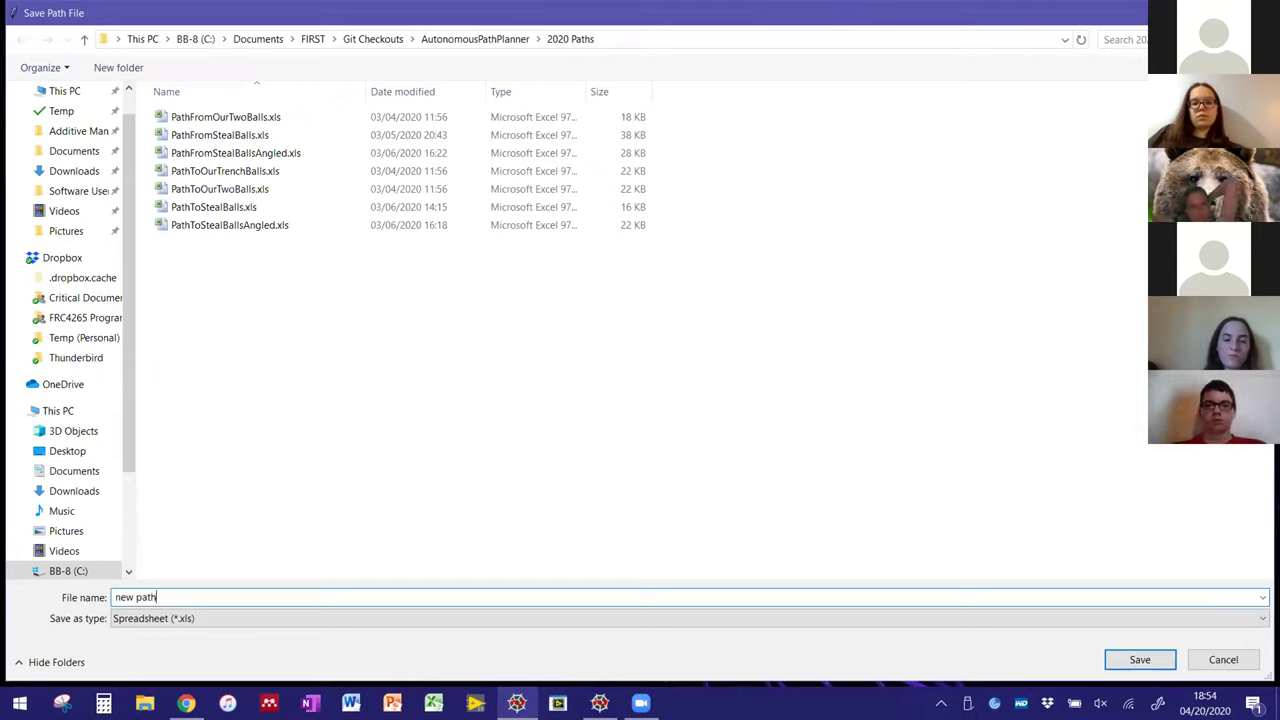
{"action": "left_click", "coordinate": [1131, 660]}
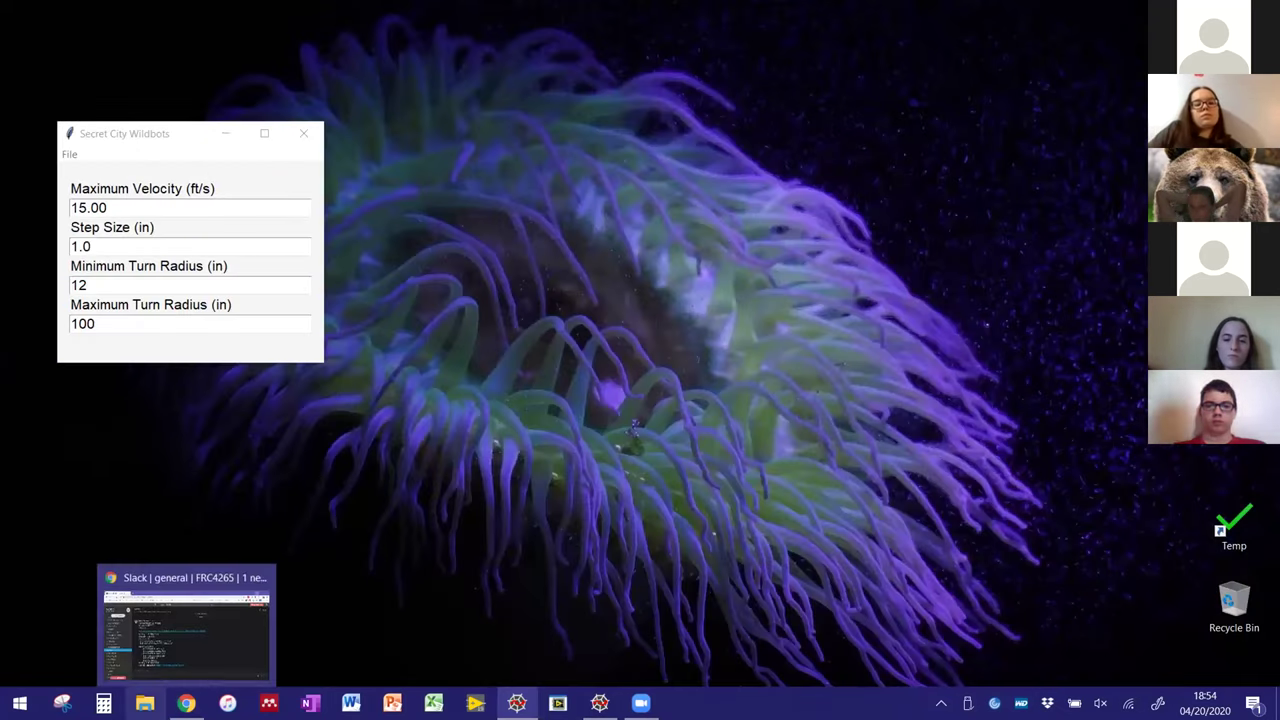
- Switch to File Explorer and open Documents > FIRST > Git Checkouts > AutonomousPathPlanner > 2020 Paths
{"action": "right_click", "coordinate": [145, 703]}
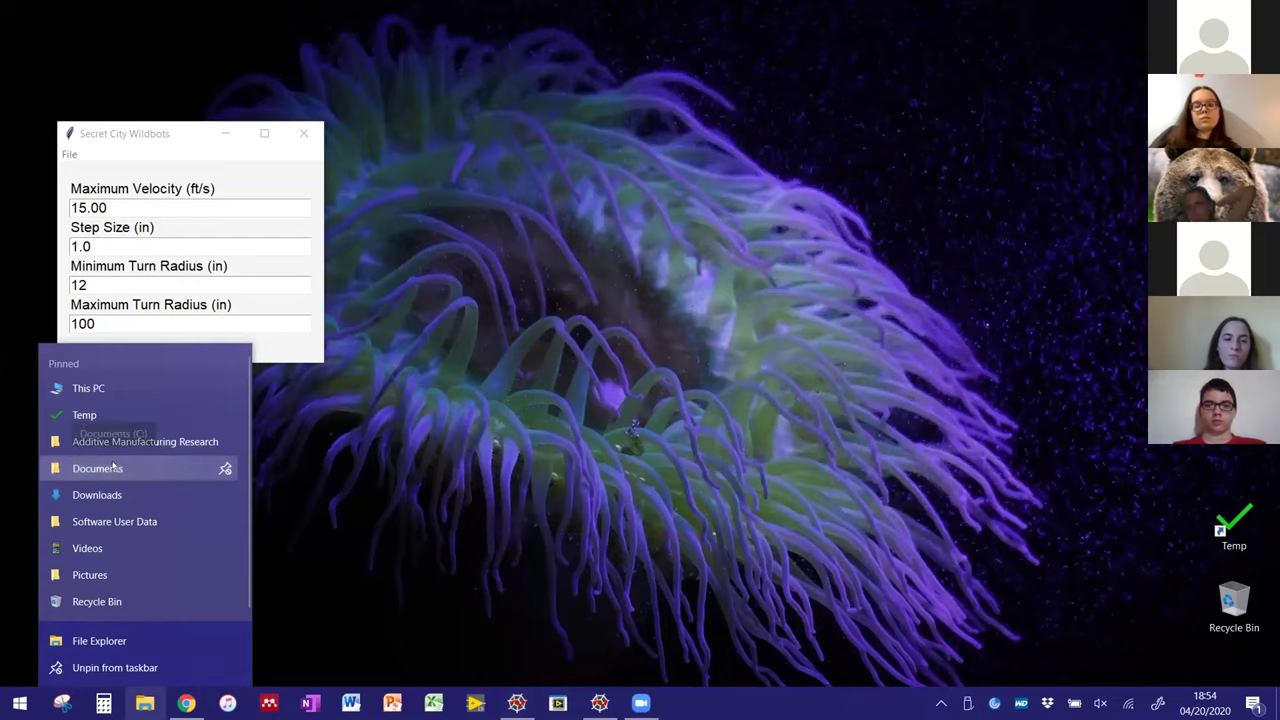
{"action": "left_click", "coordinate": [159, 474]}
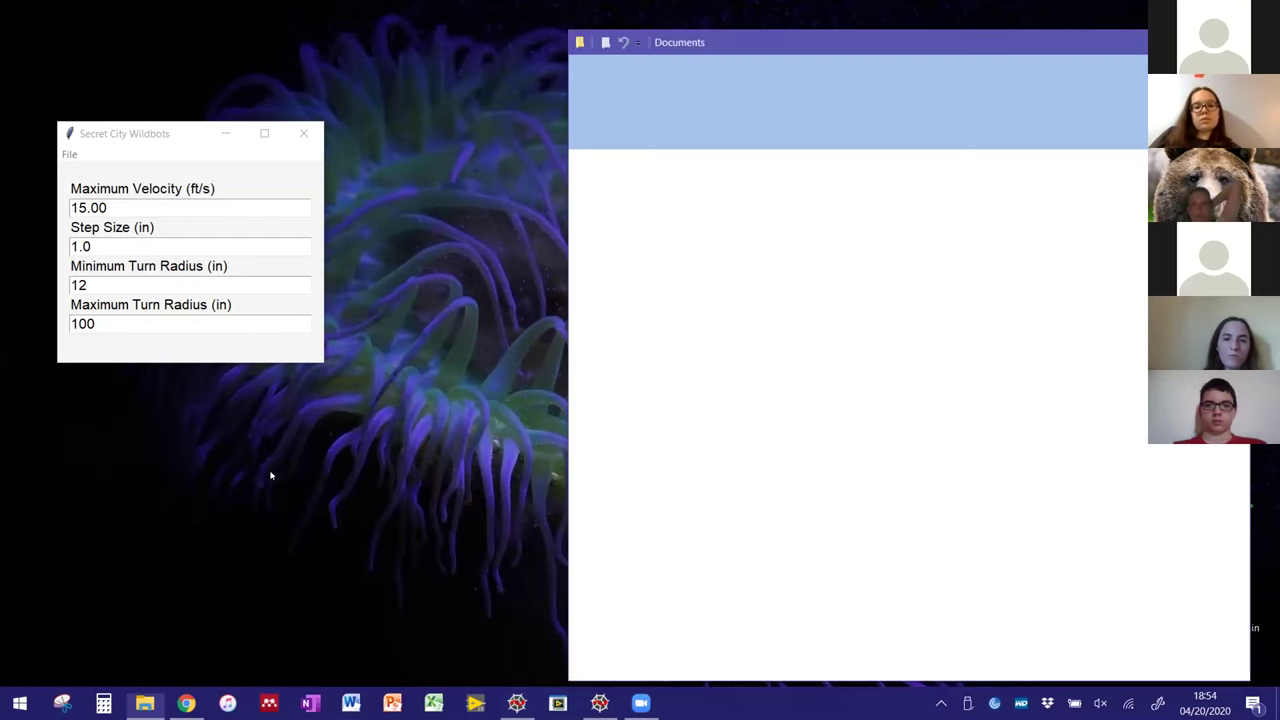
{"action": "left_click", "coordinate": [780, 218]}
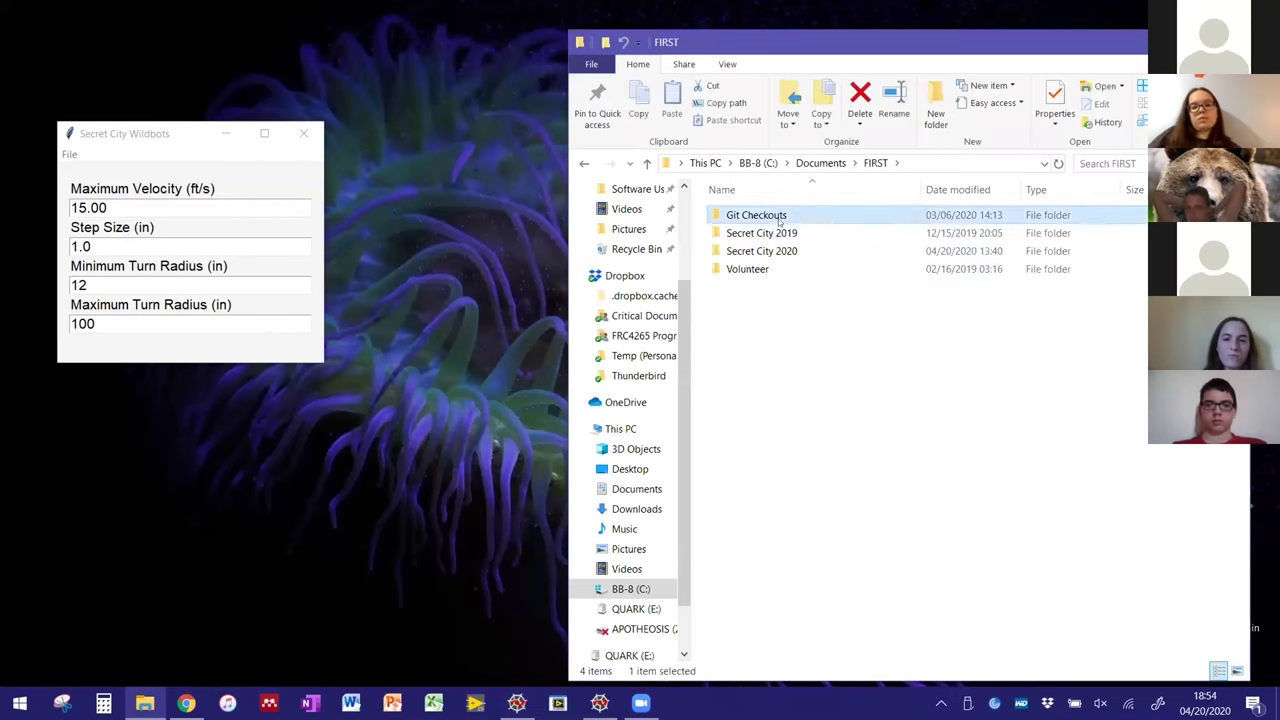
{"action": "double_click", "coordinate": [780, 220]}
{"action": "double_click", "coordinate": [822, 268]}
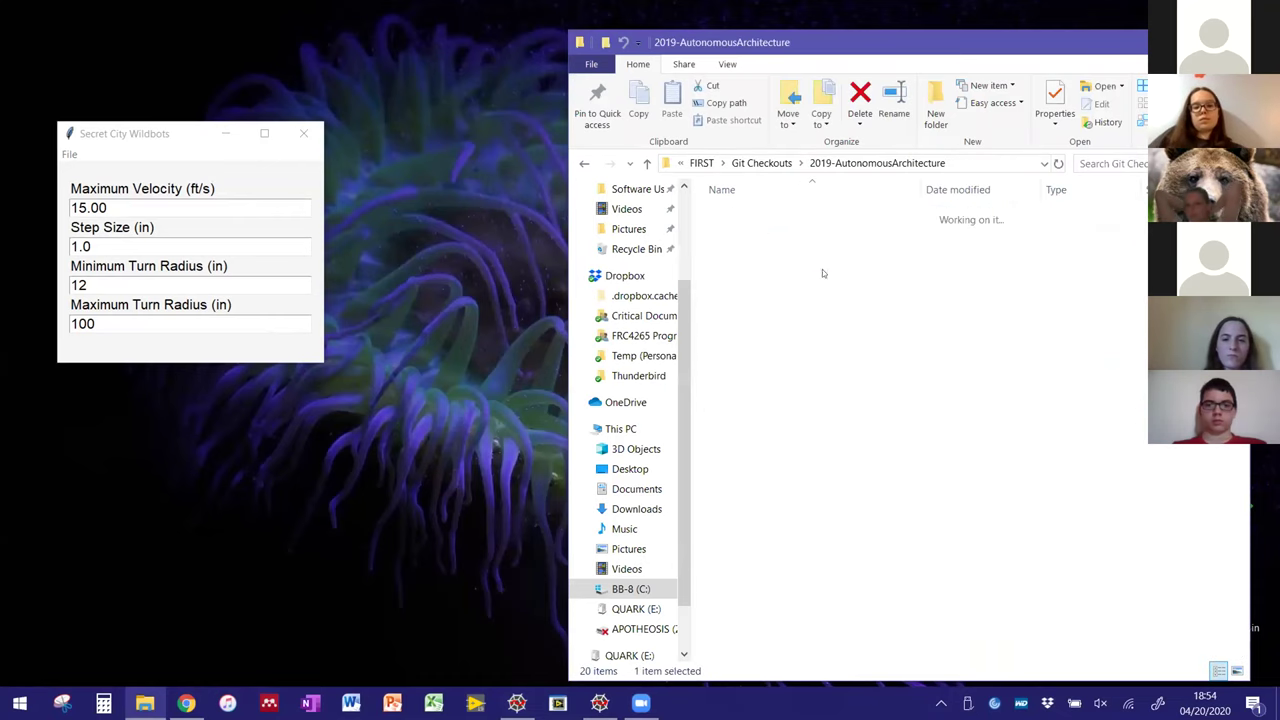
{"action": "left_click", "coordinate": [761, 163]}
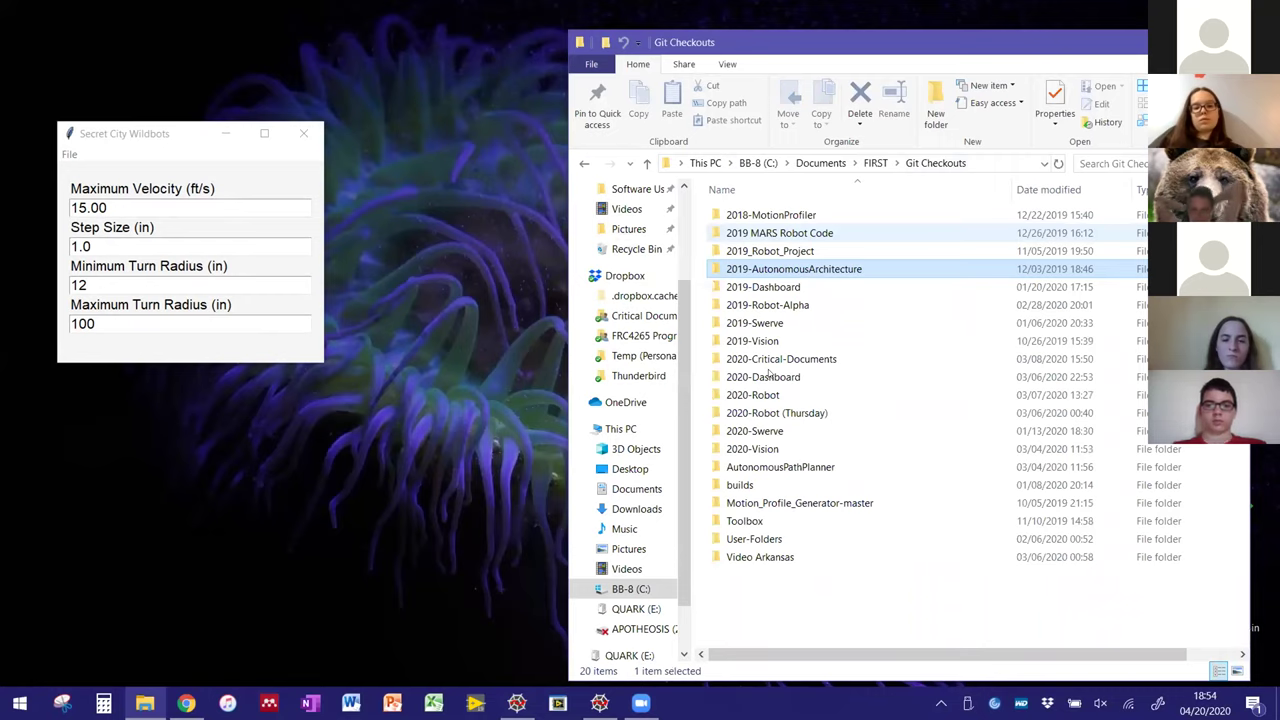
{"action": "double_click", "coordinate": [770, 467]}
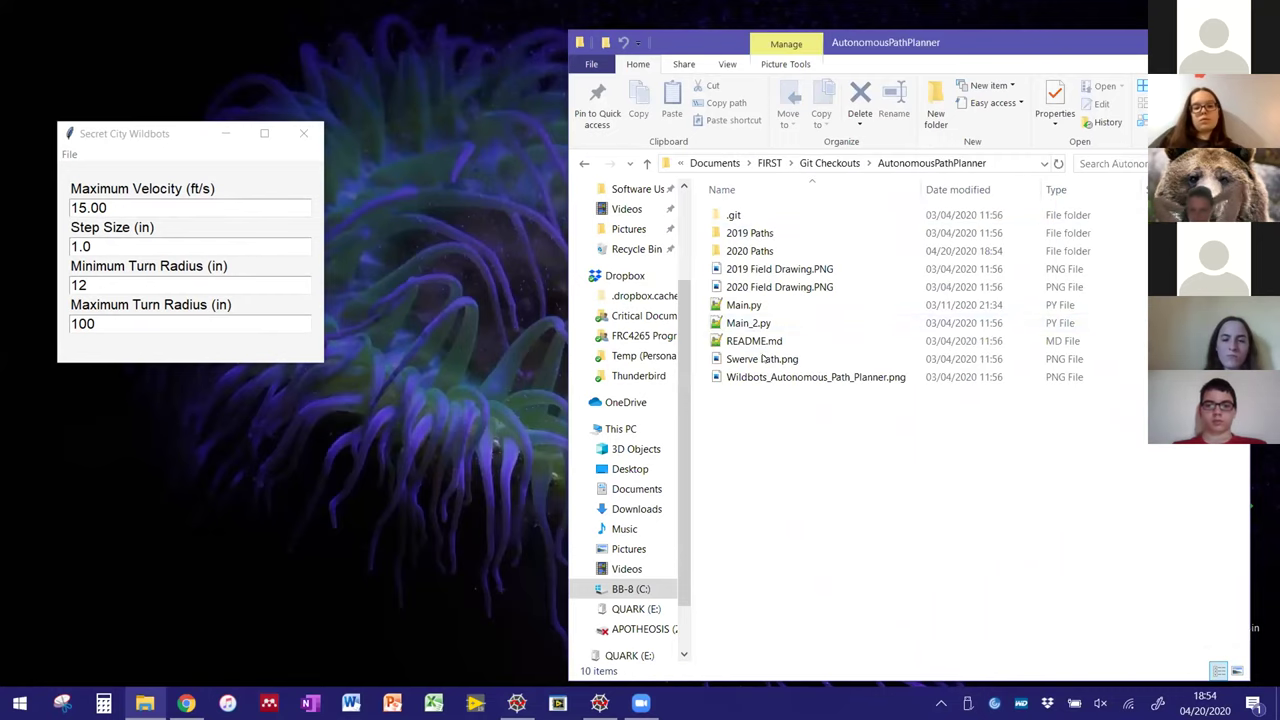
{"action": "double_click", "coordinate": [758, 251]}
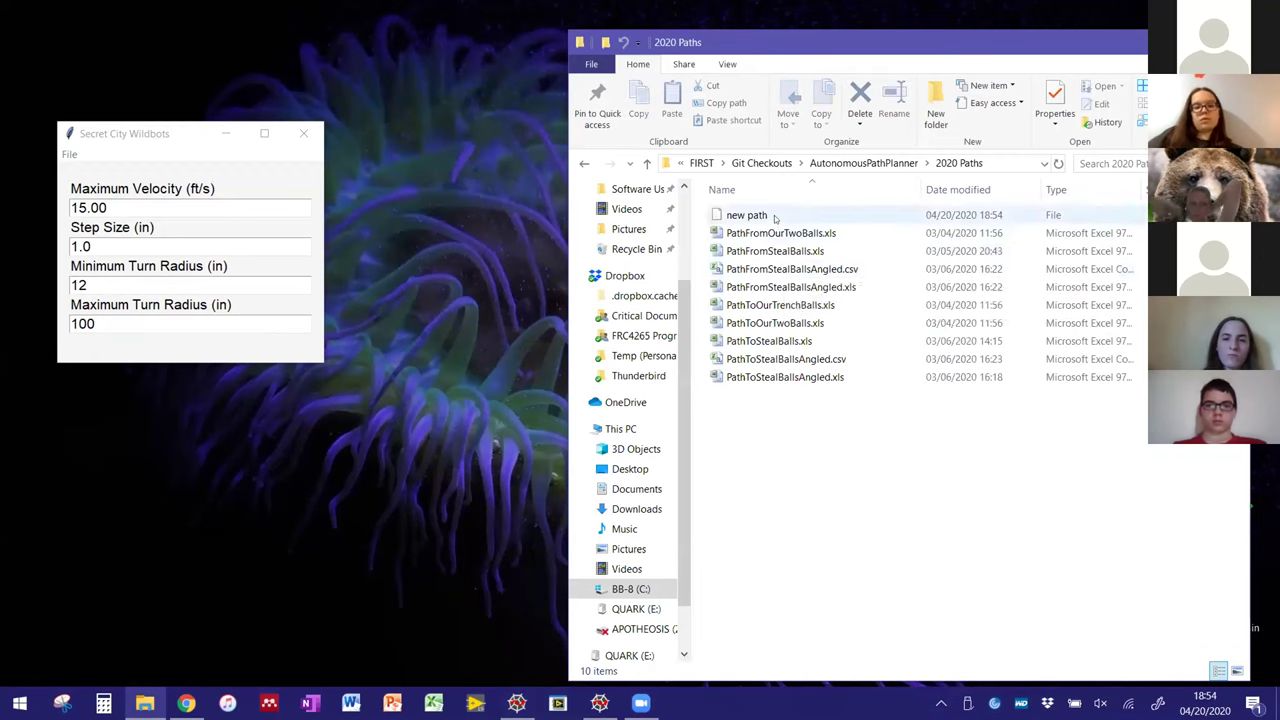
- Rename the saved "new path" file to "new path.xls"
{"action": "left_click", "coordinate": [774, 217]}
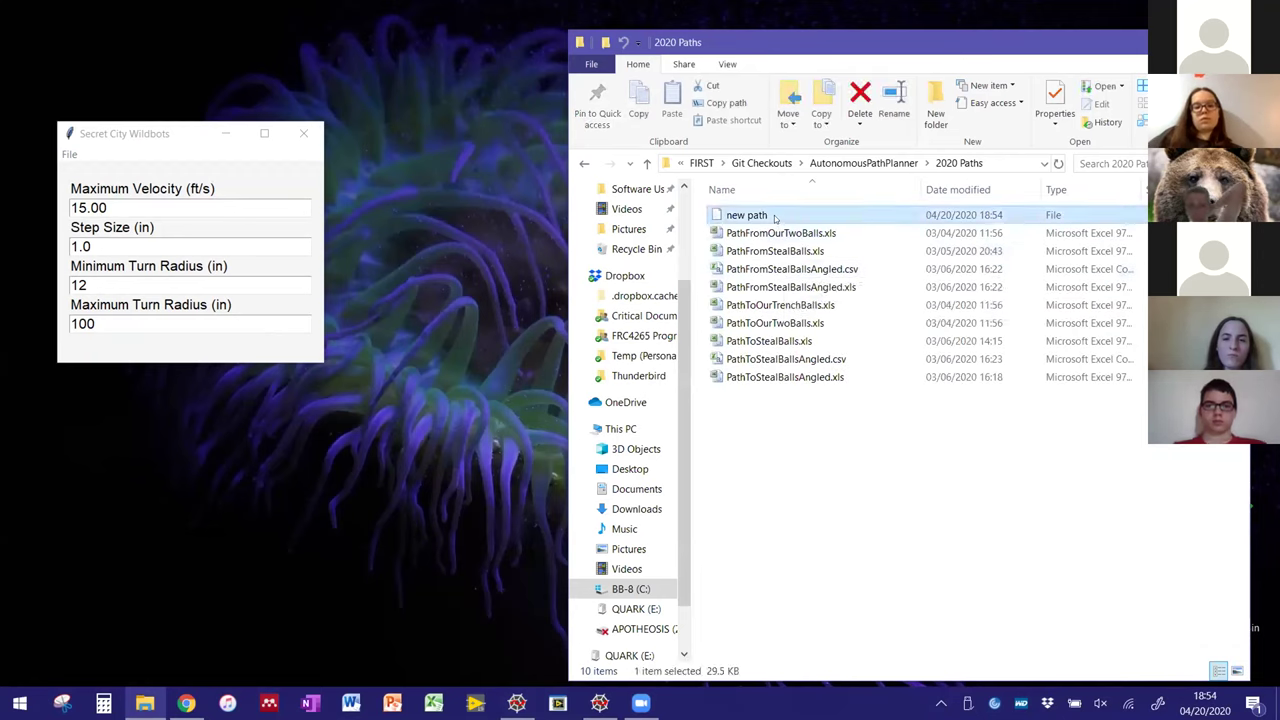
{"action": "left_click", "coordinate": [774, 214]}
{"action": "left_click", "coordinate": [772, 214]}
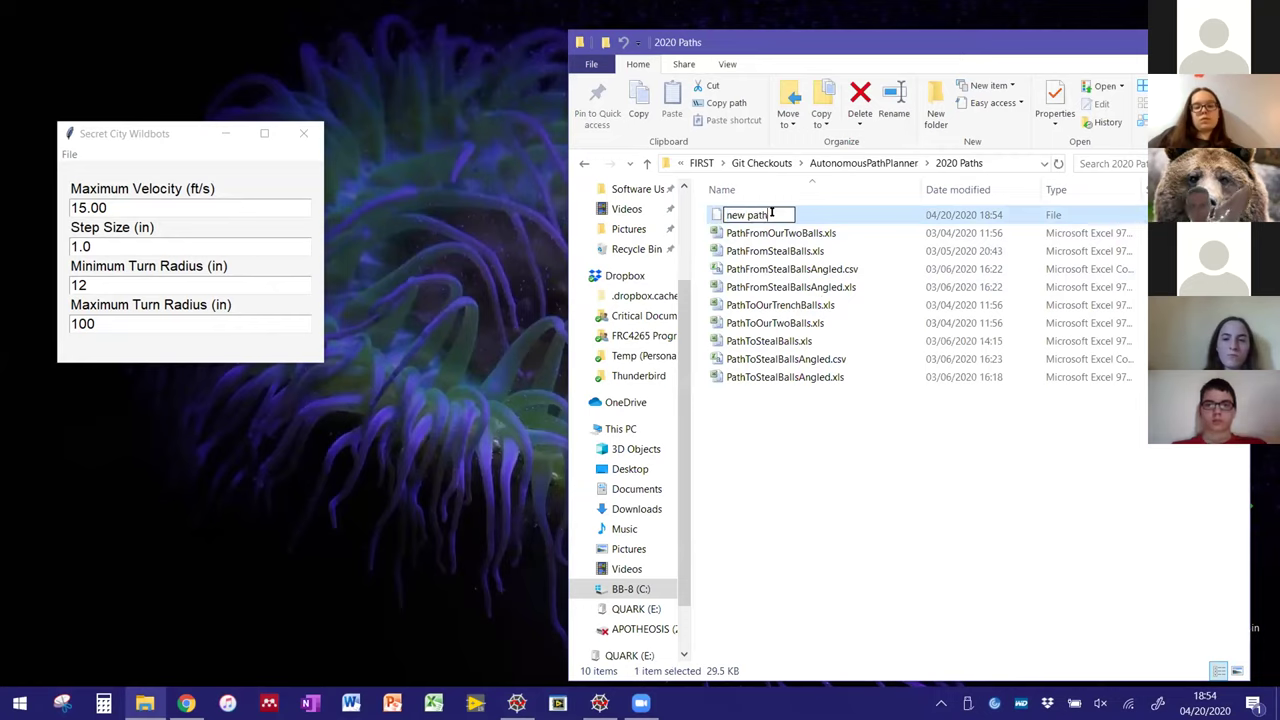
{"action": "type", "text": ".xls"}
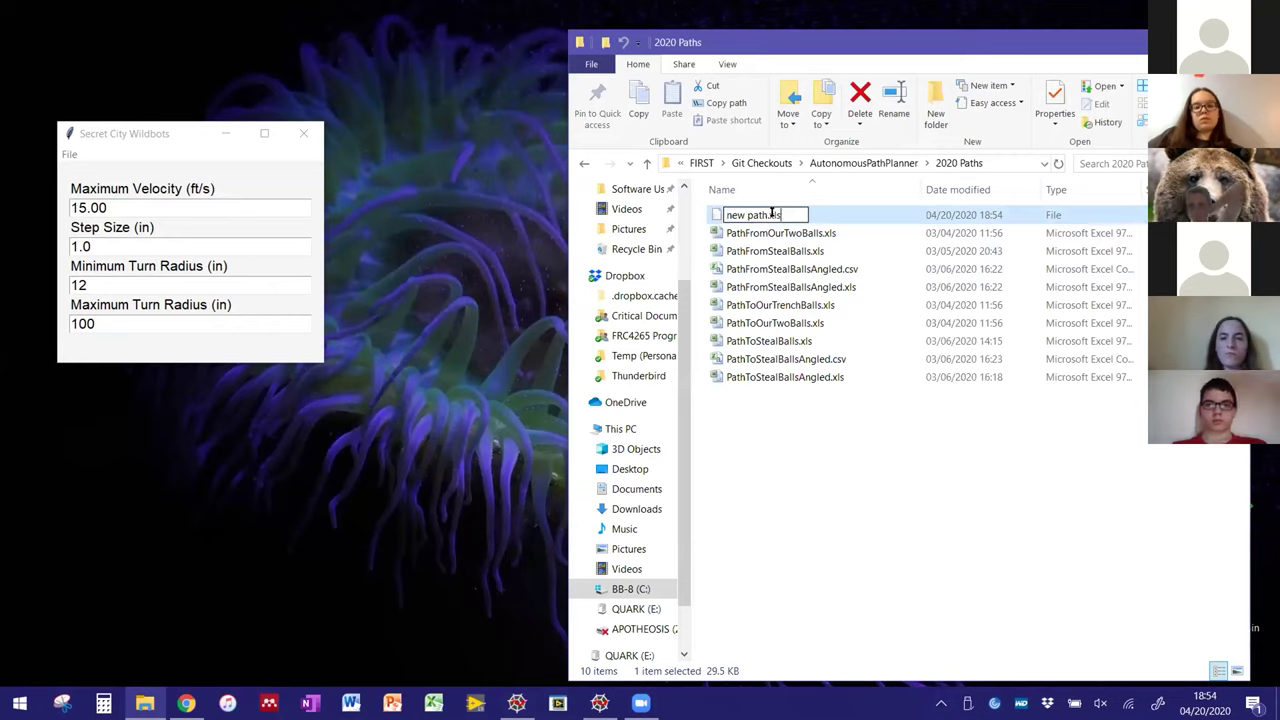
{"action": "key", "text": "Return"}
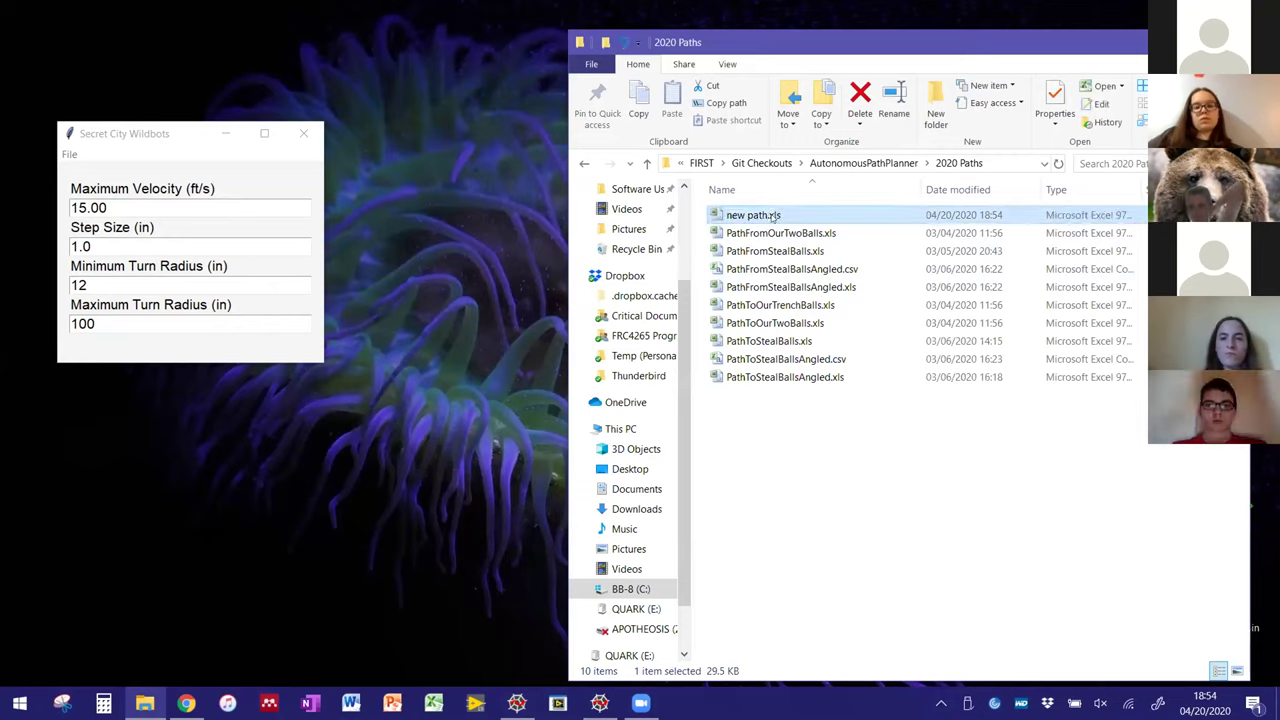
{"action": "left_click", "coordinate": [790, 504]}
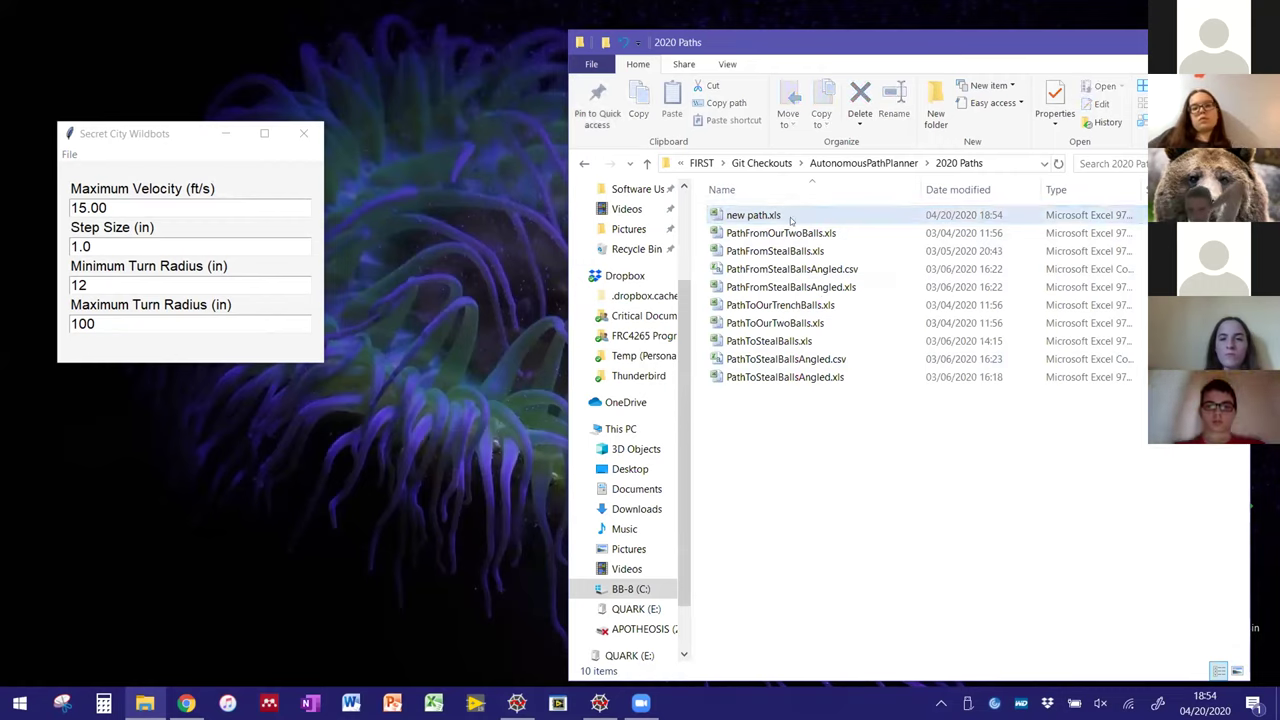
- Open new path.xls in Excel and highlight the path data in row 3 from Distance through Orientation
{"action": "left_click", "coordinate": [788, 217]}
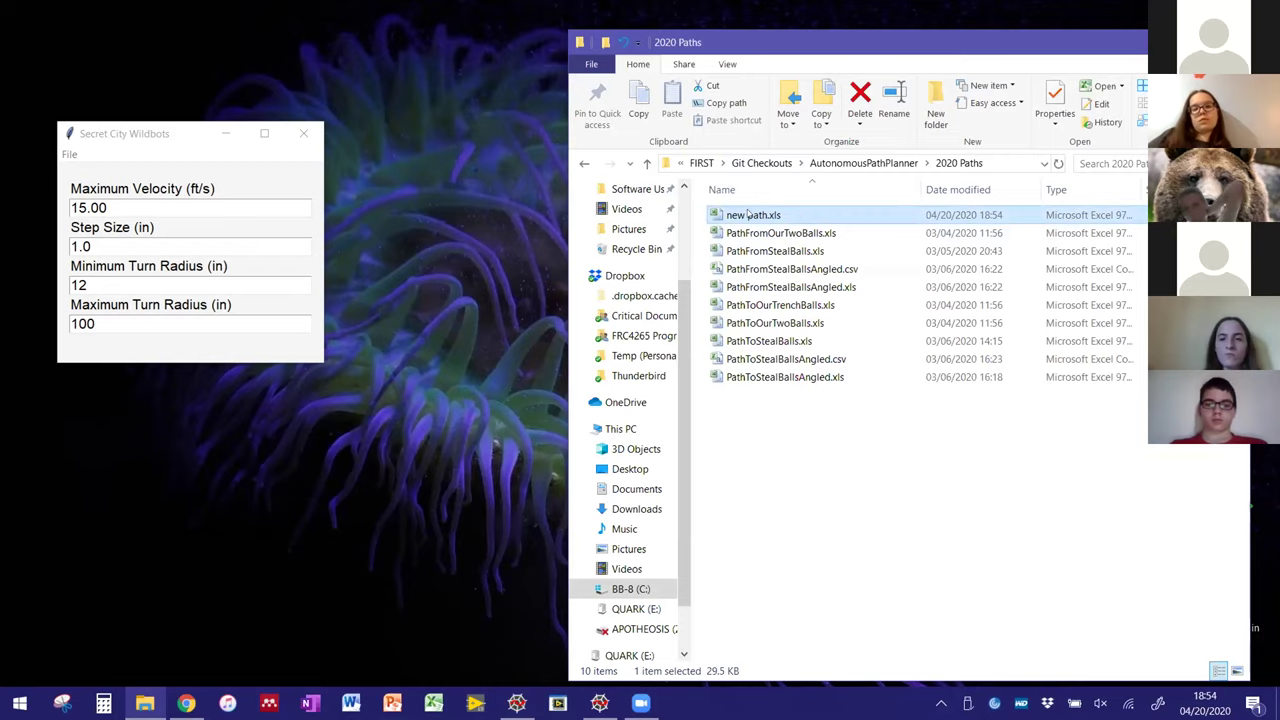
{"action": "double_click", "coordinate": [794, 216]}
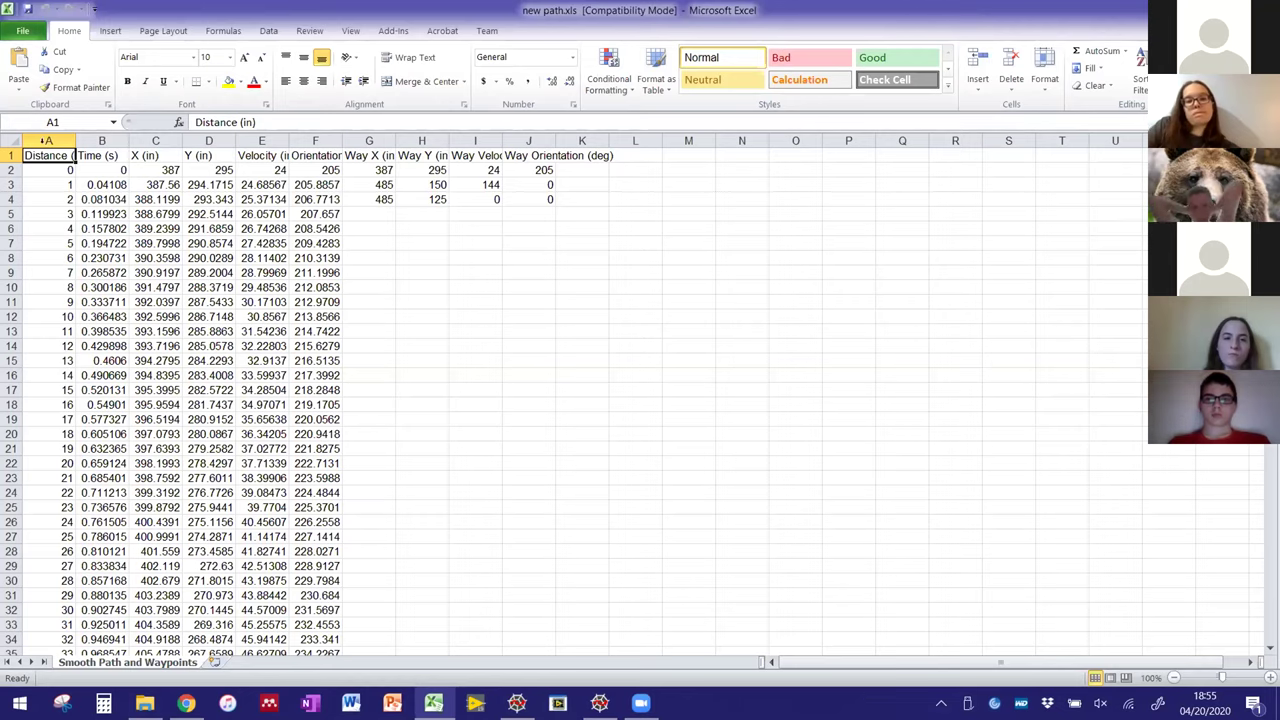
{"action": "left_click_drag", "start_coordinate": [62, 185], "coordinate": [312, 185]}
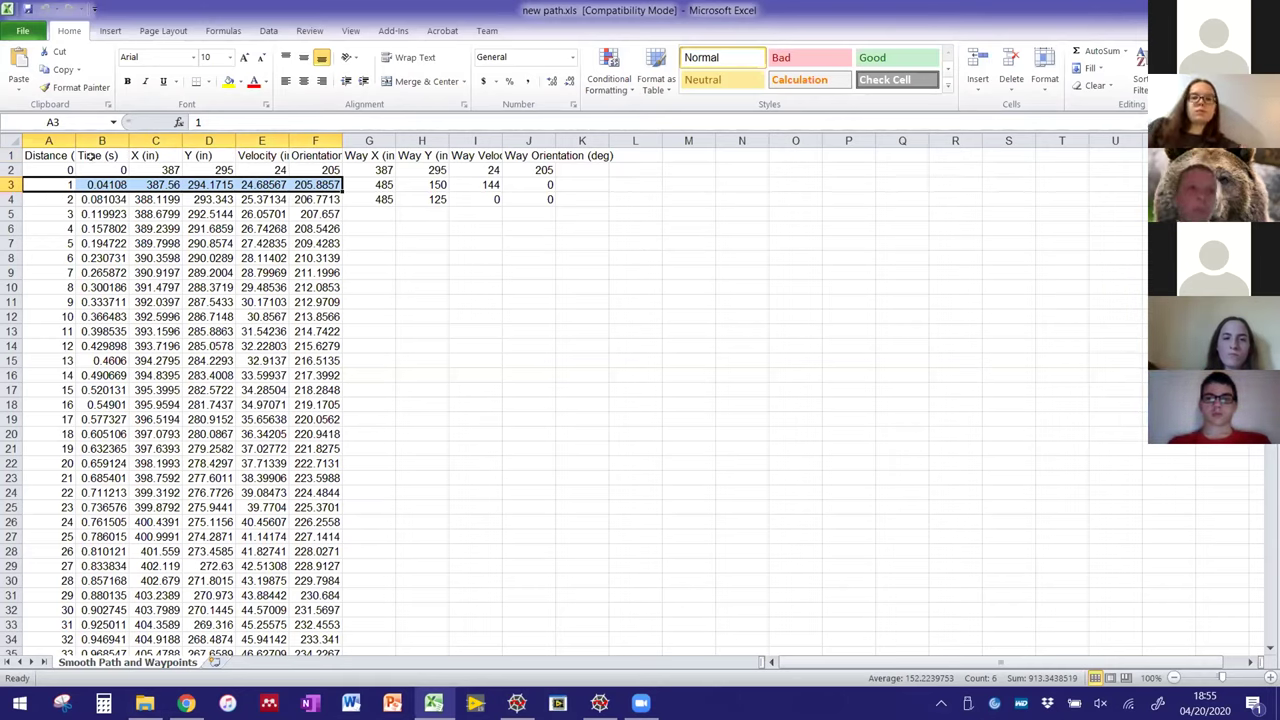
- Examine the Distance, Time, X and Y columns, comparing the distance and time values in rows 2 to 5 and row 34
{"action": "left_click", "coordinate": [48, 141]}
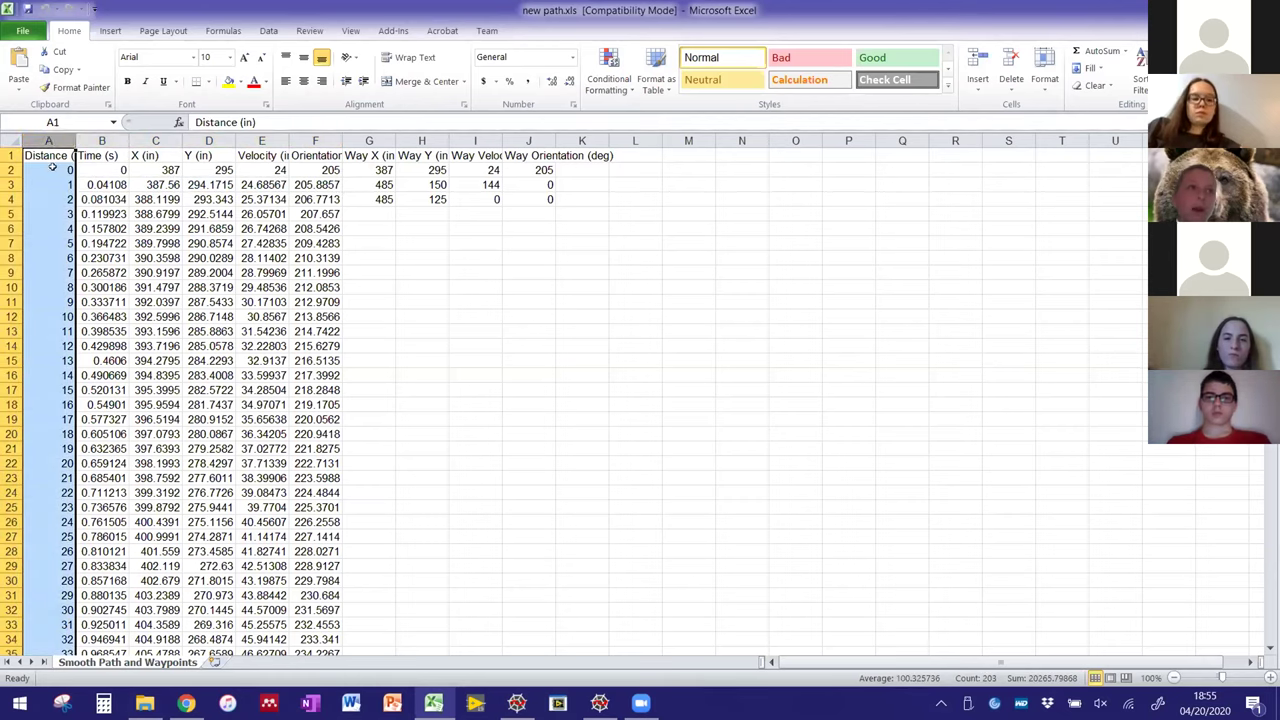
{"action": "left_click", "coordinate": [52, 167]}
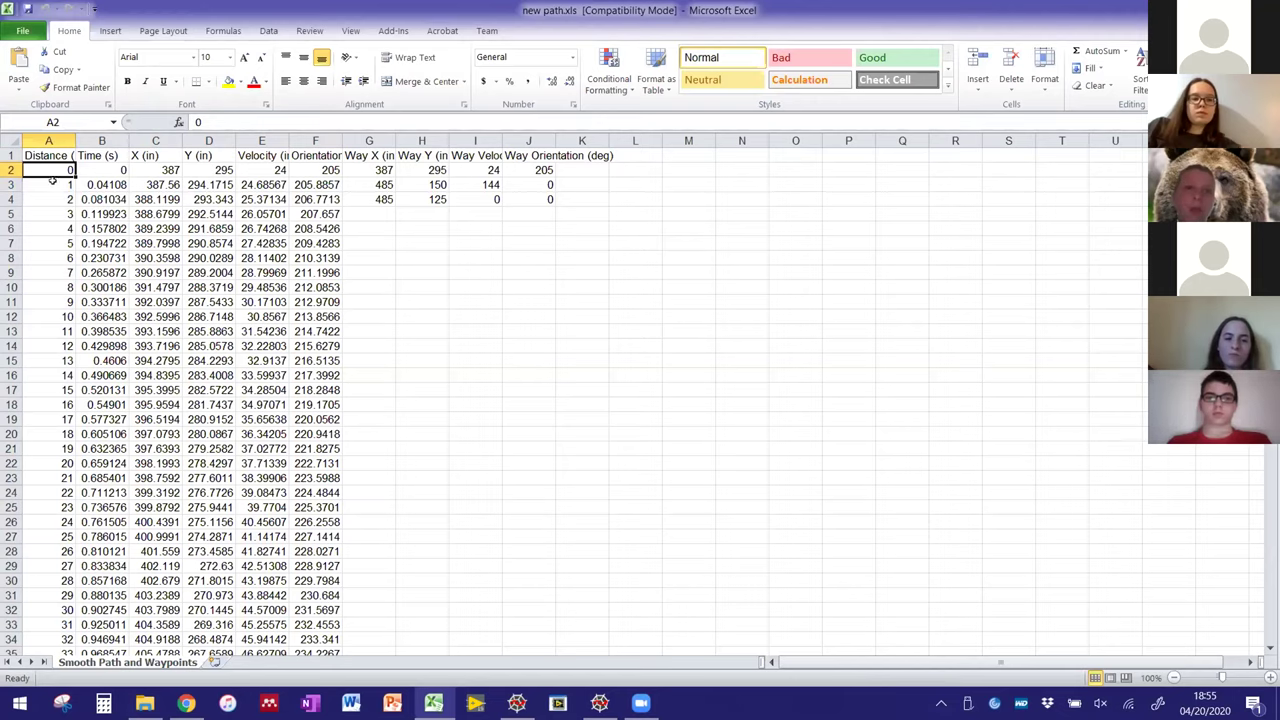
{"action": "key", "text": "Down"}
{"action": "key", "text": "Down"}
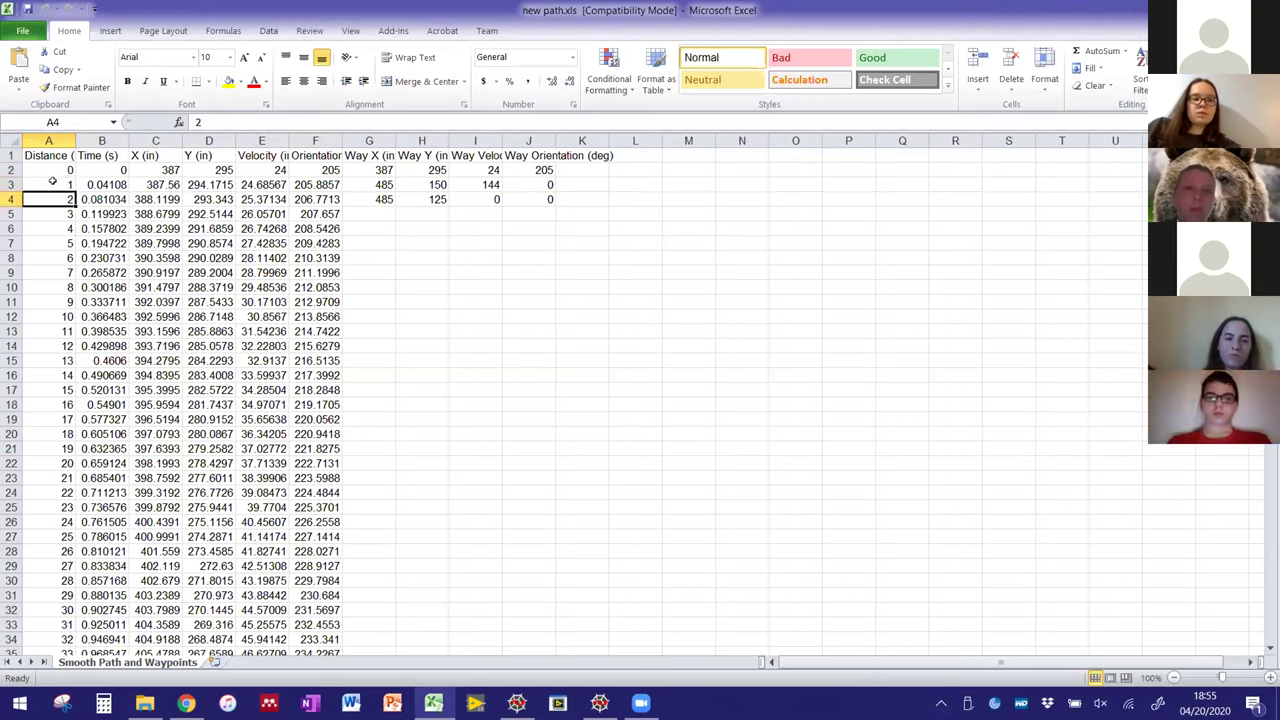
{"action": "key", "text": "Down"}
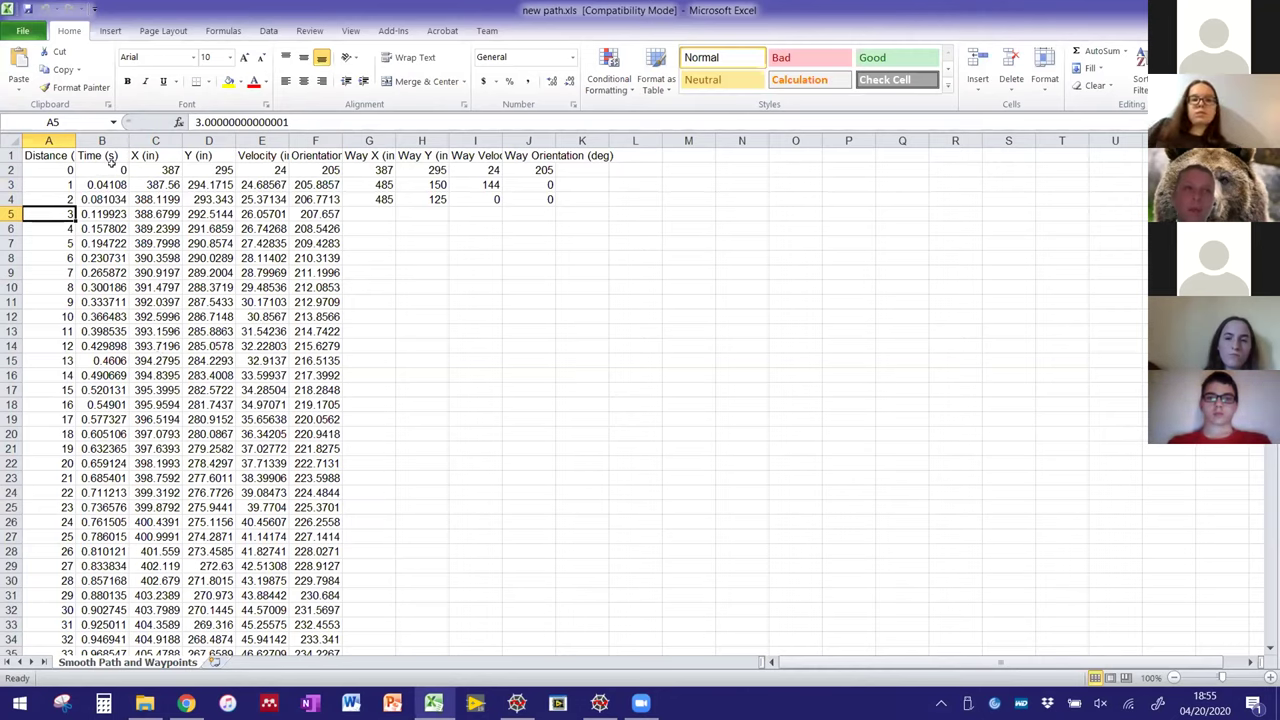
{"action": "left_click", "coordinate": [111, 165]}
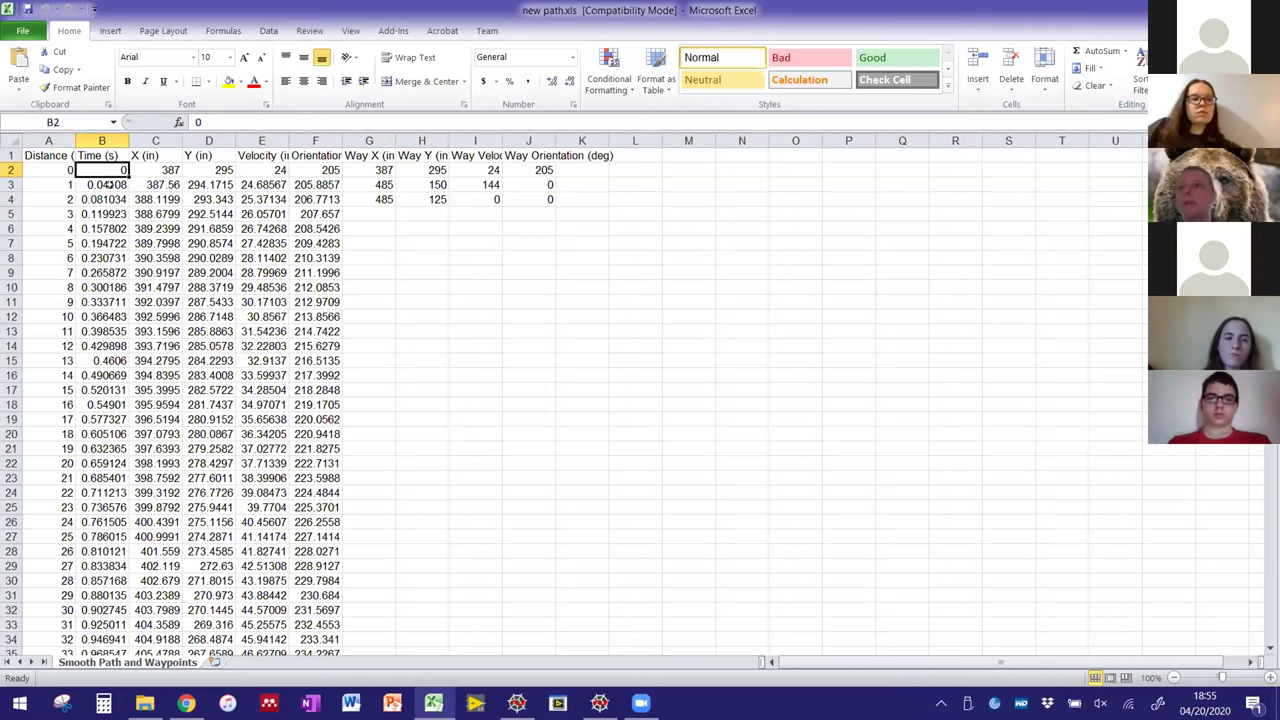
{"action": "left_click", "coordinate": [47, 636]}
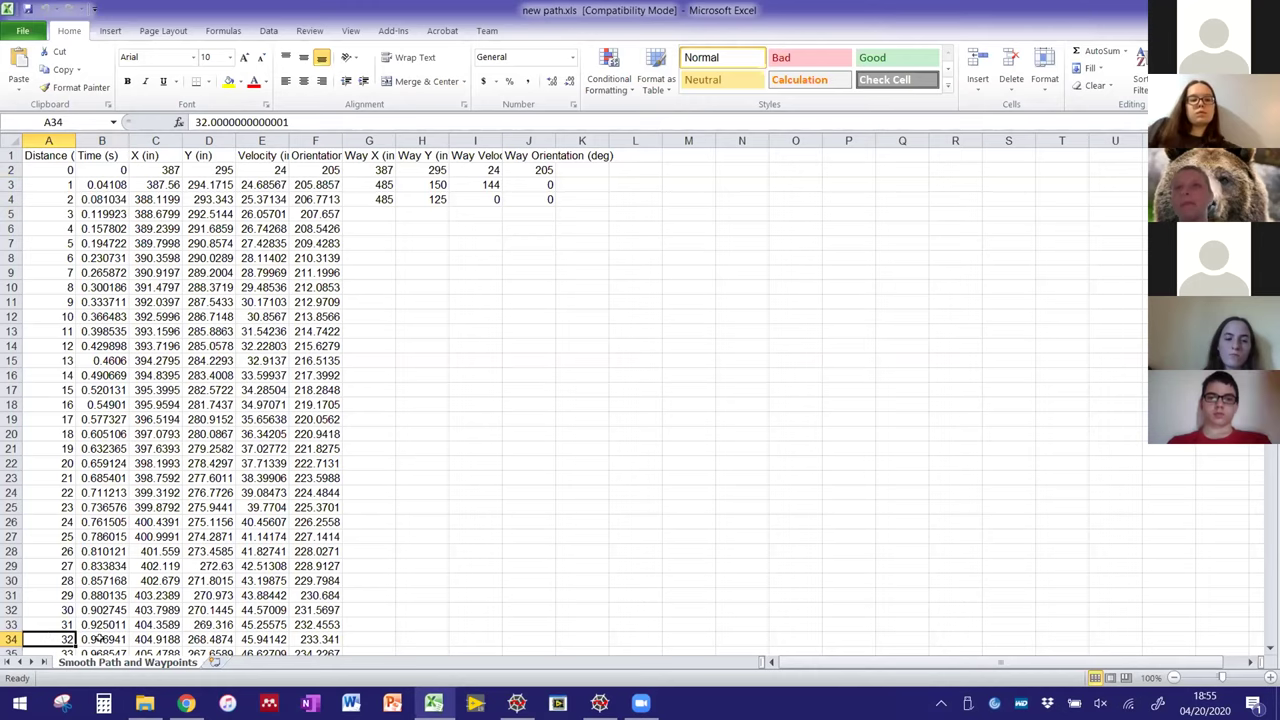
{"action": "left_click", "coordinate": [100, 637]}
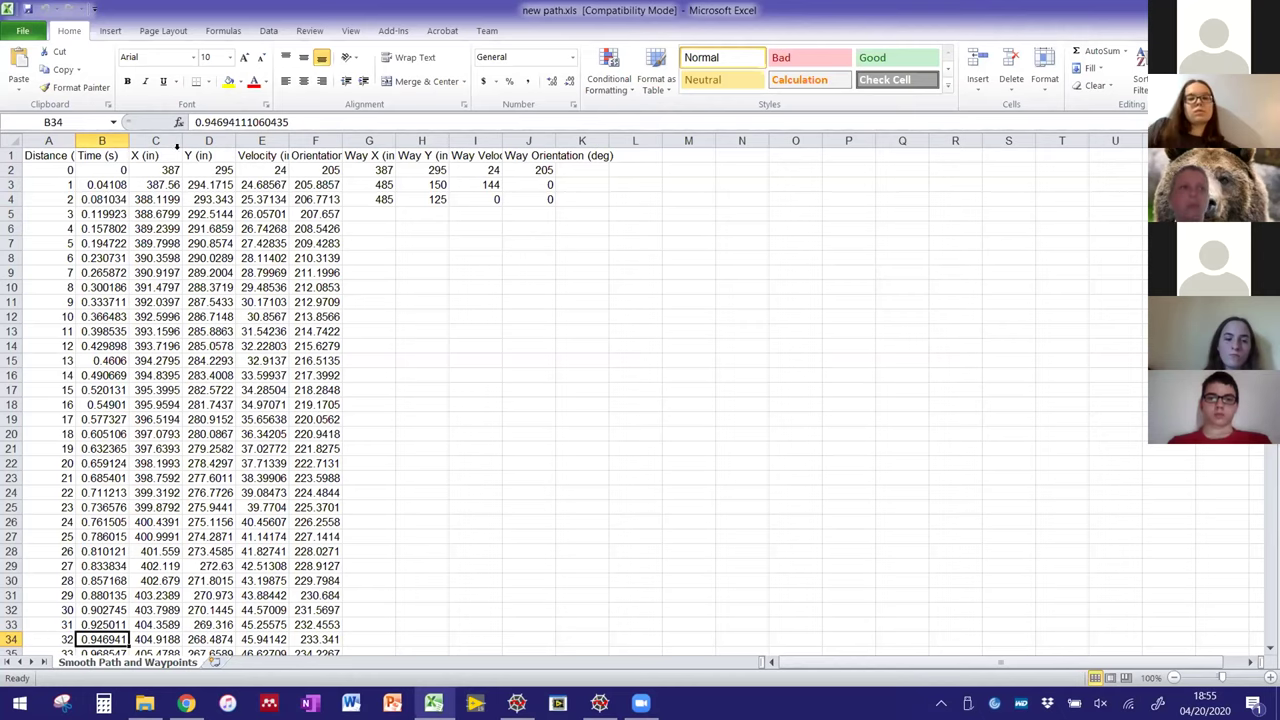
{"action": "left_click_drag", "start_coordinate": [176, 144], "coordinate": [188, 141]}
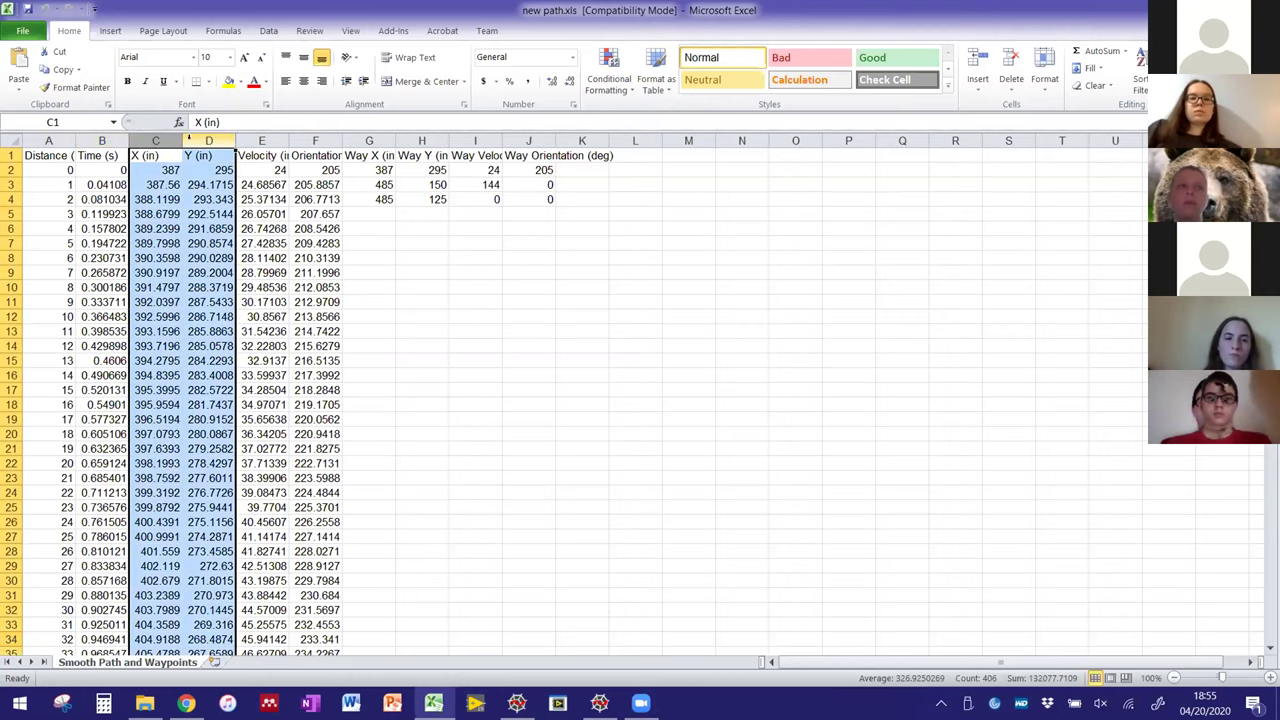
- Widen the Velocity (in/s) column until its full heading fits
{"action": "left_click", "coordinate": [272, 131]}
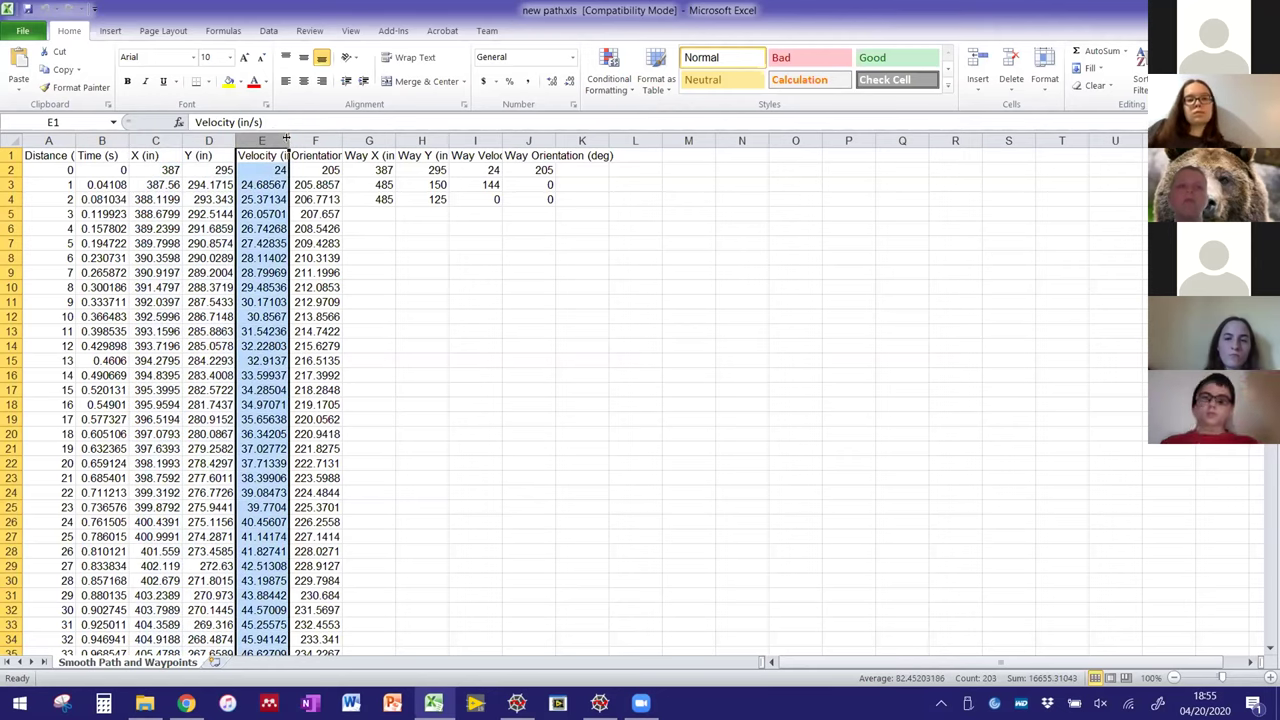
{"action": "left_click_drag", "start_coordinate": [287, 140], "coordinate": [310, 137]}
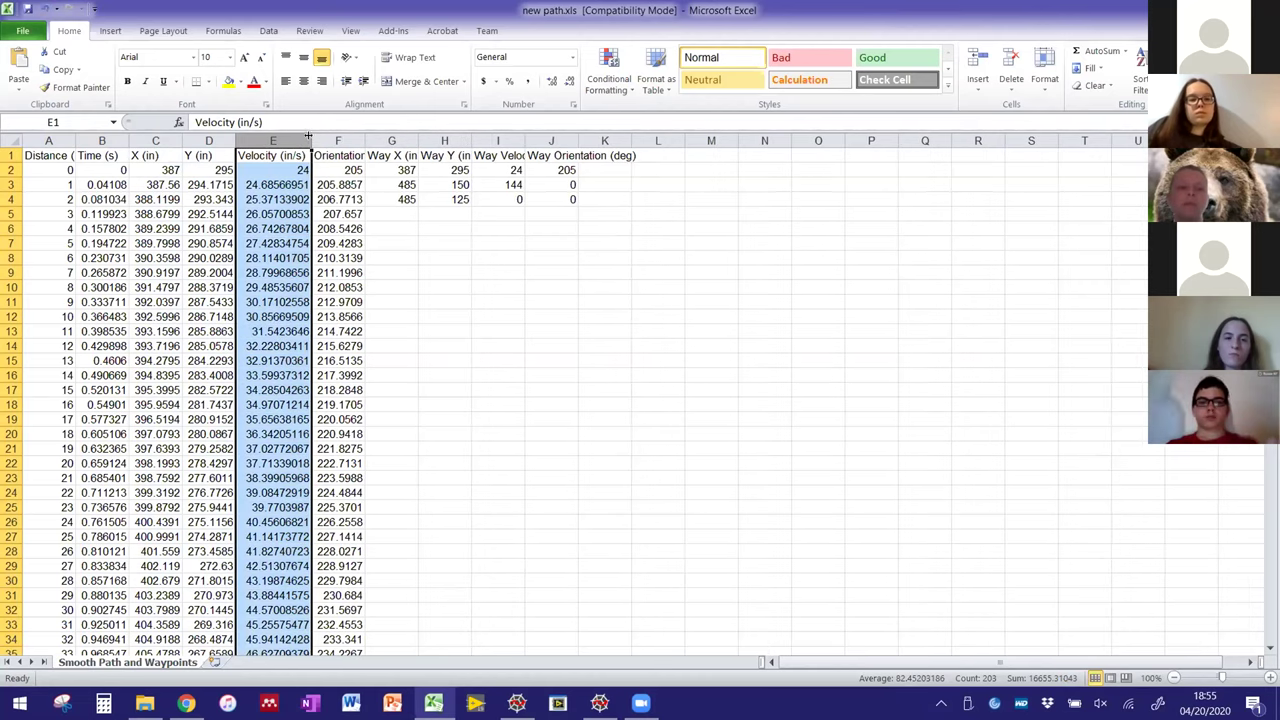
{"action": "left_click", "coordinate": [269, 196]}
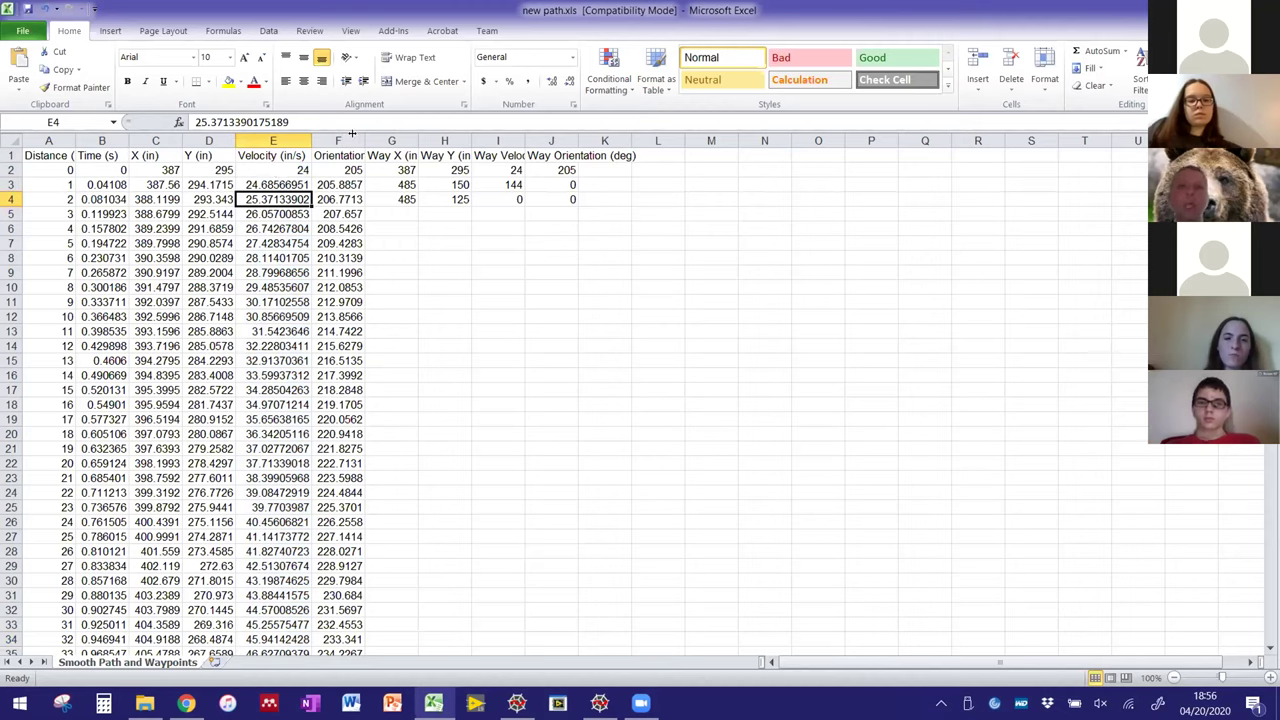
- Examine the Orientation column, the smooth path data in columns A to F, and the waypoint data in columns G to J
{"action": "left_click", "coordinate": [340, 132]}
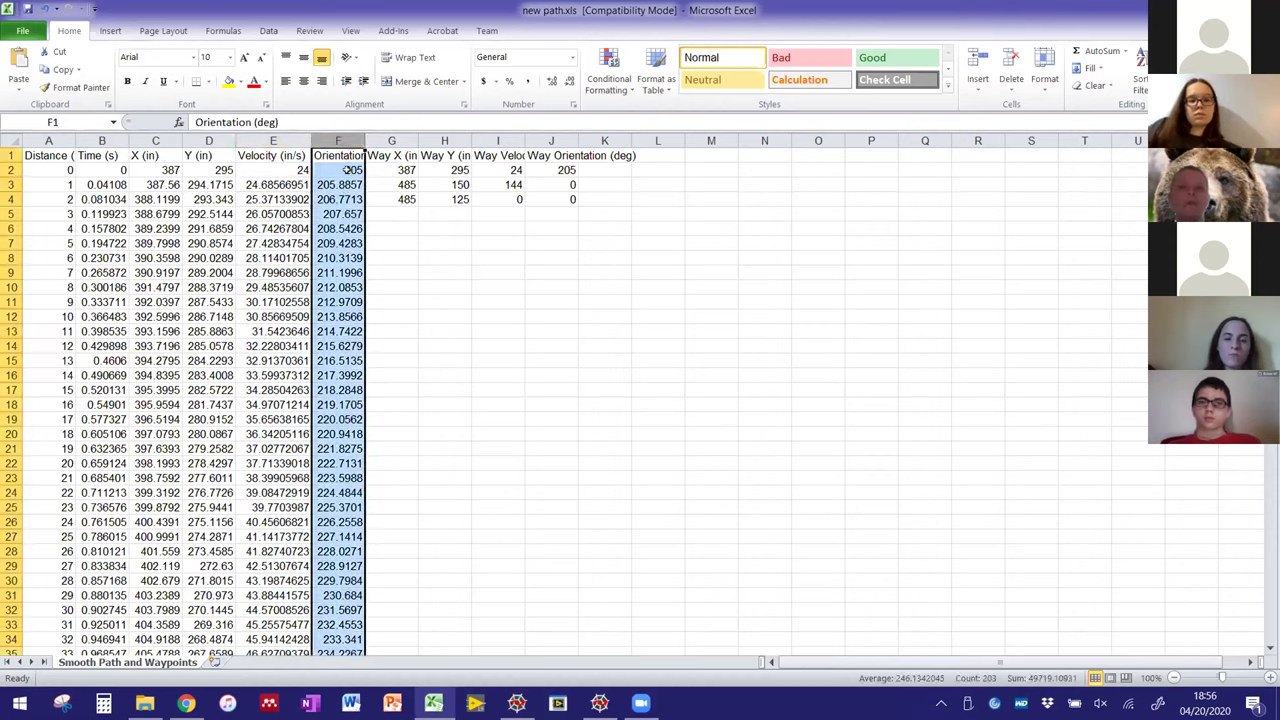
{"action": "left_click", "coordinate": [368, 218]}
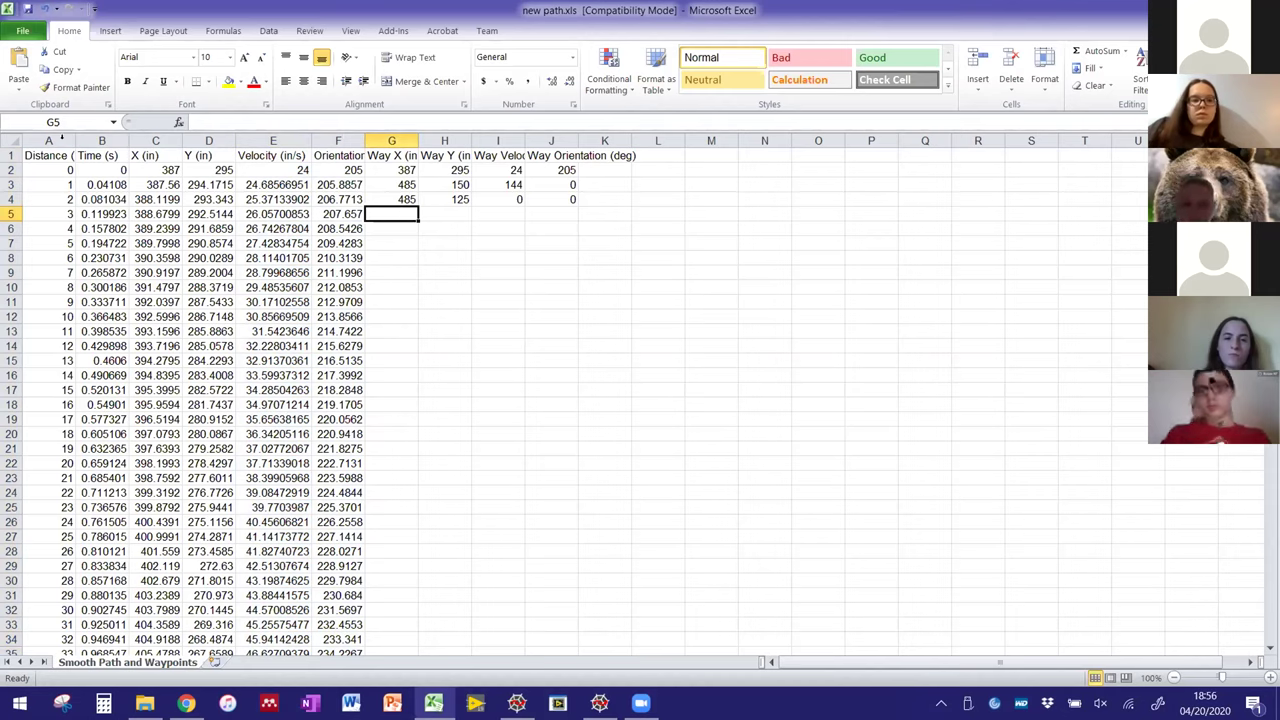
{"action": "left_click_drag", "start_coordinate": [48, 140], "coordinate": [316, 132]}
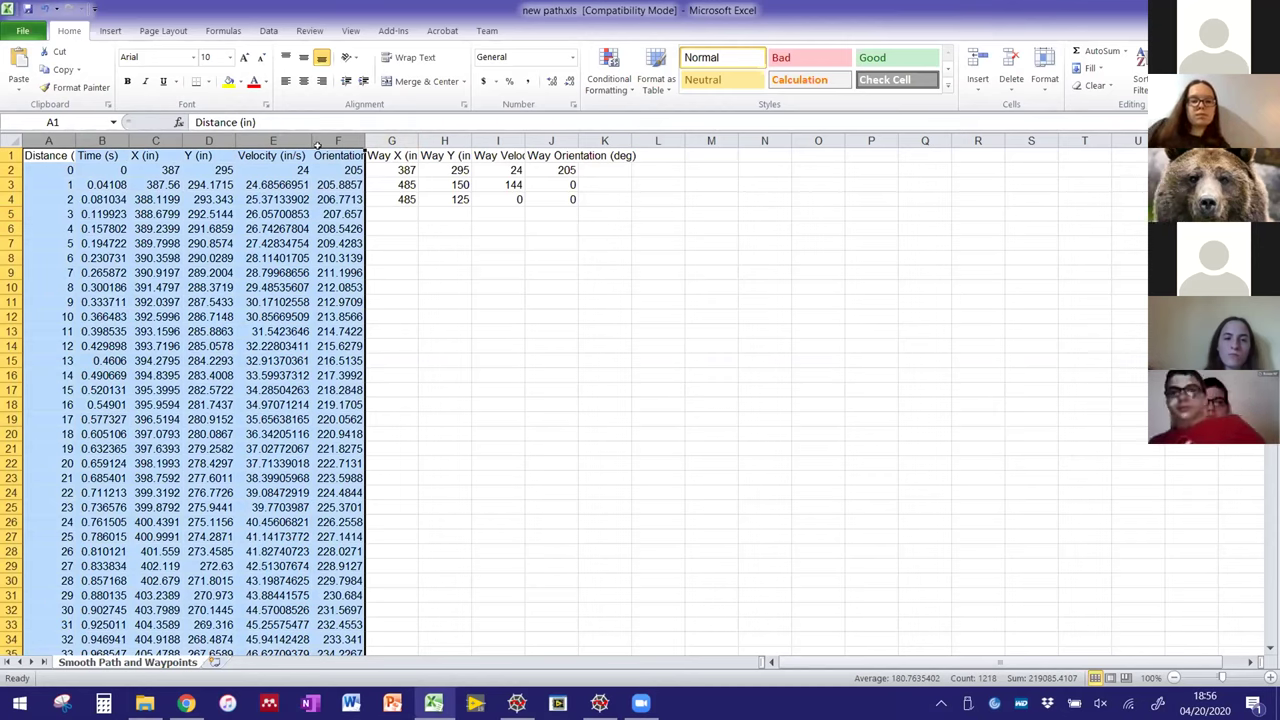
{"action": "left_click_drag", "start_coordinate": [391, 141], "coordinate": [560, 133]}
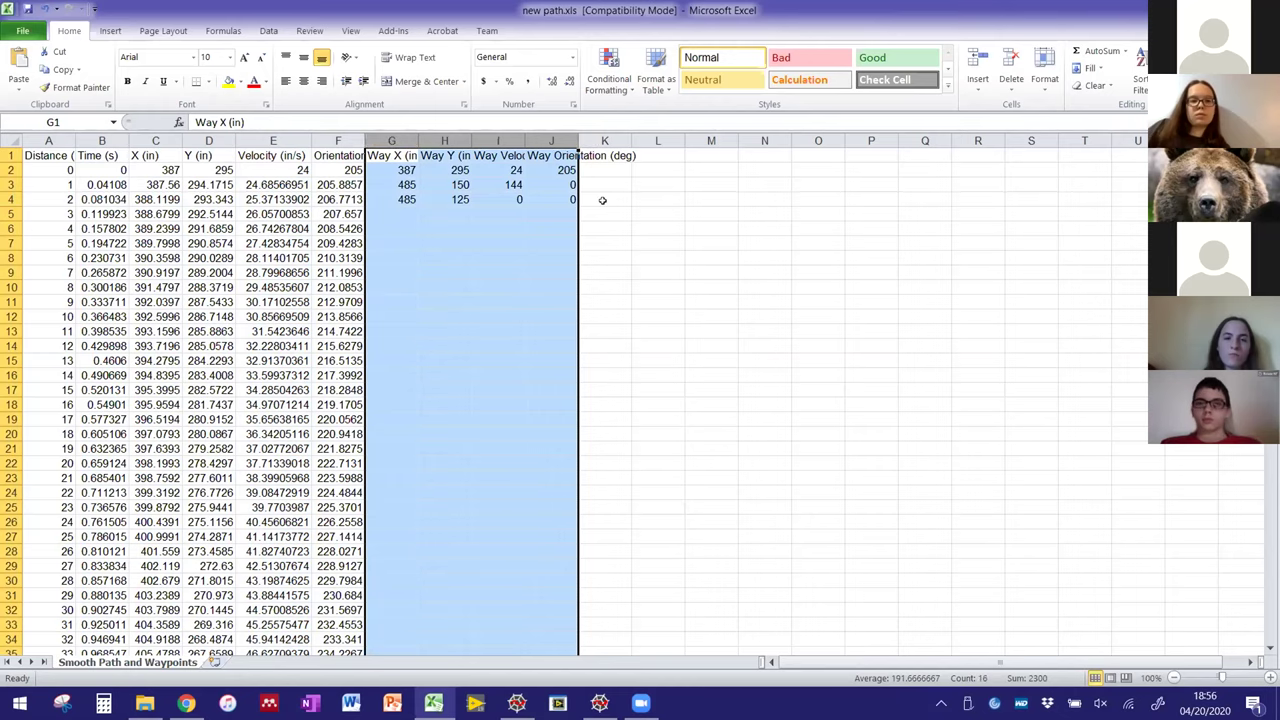
{"action": "left_click", "coordinate": [601, 200]}
{"action": "left_click_drag", "start_coordinate": [405, 170], "coordinate": [537, 201]}
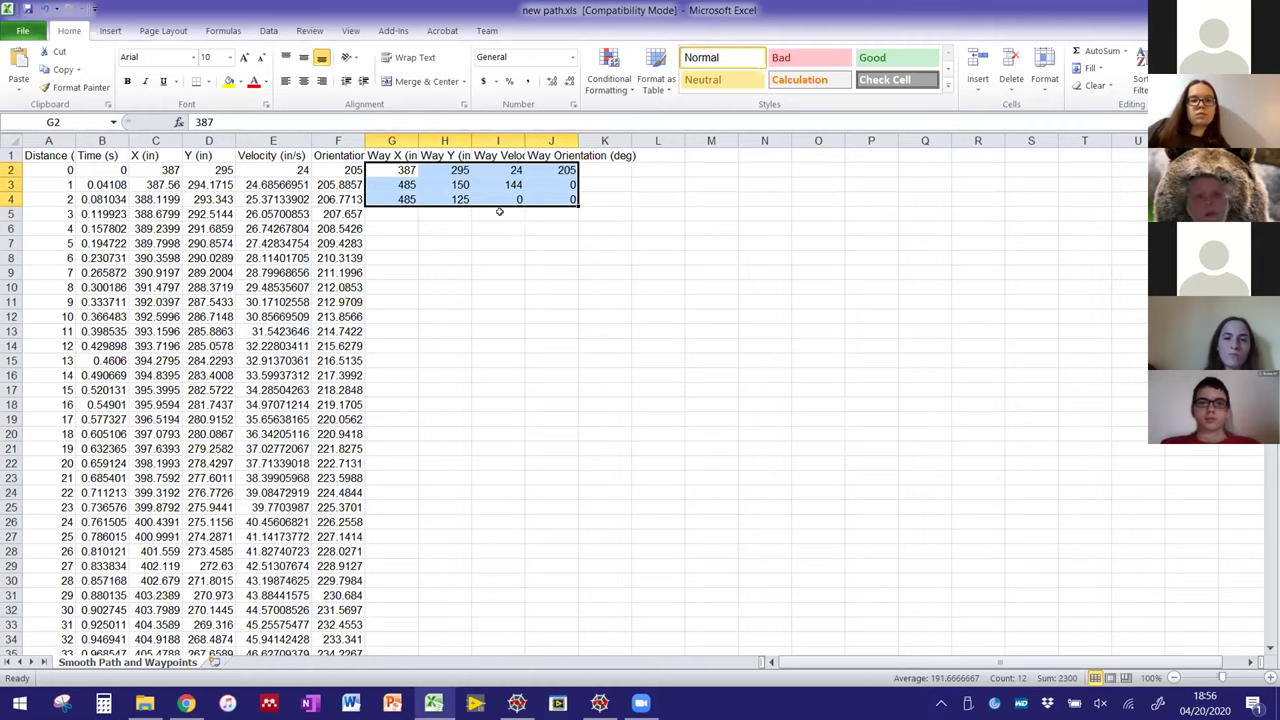
{"action": "left_click", "coordinate": [530, 229]}
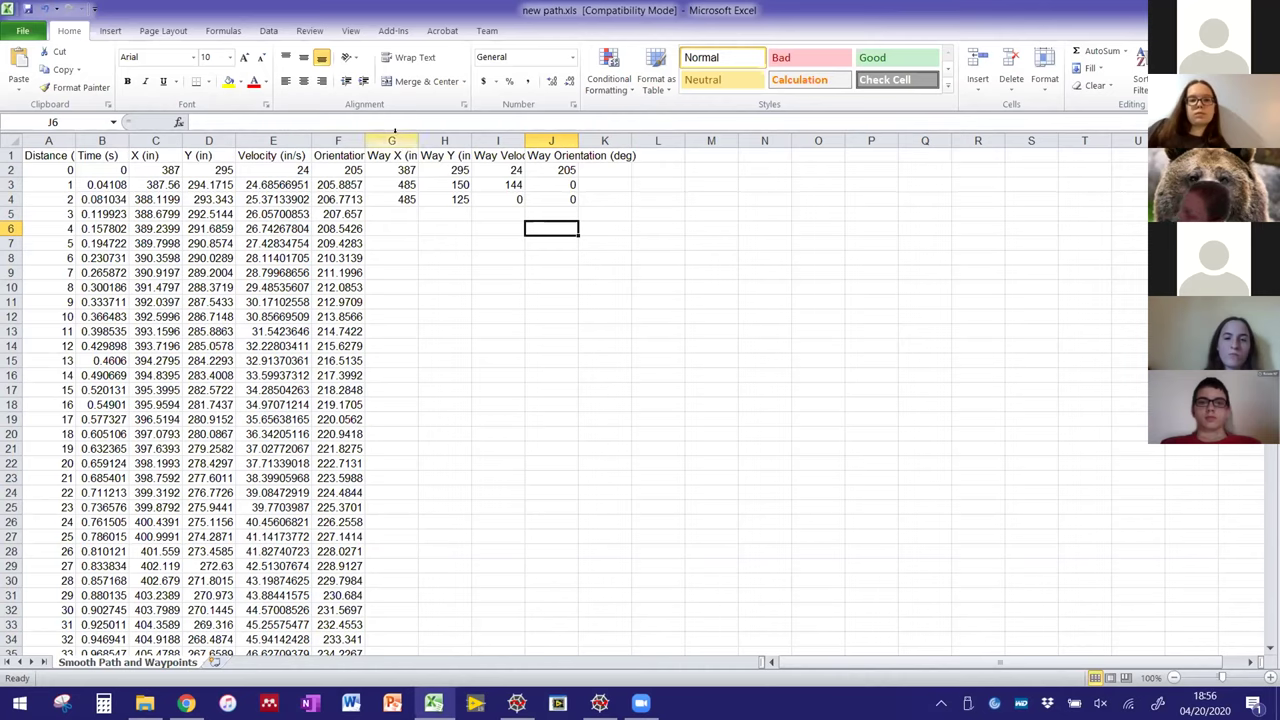
{"action": "left_click_drag", "start_coordinate": [395, 140], "coordinate": [553, 140]}
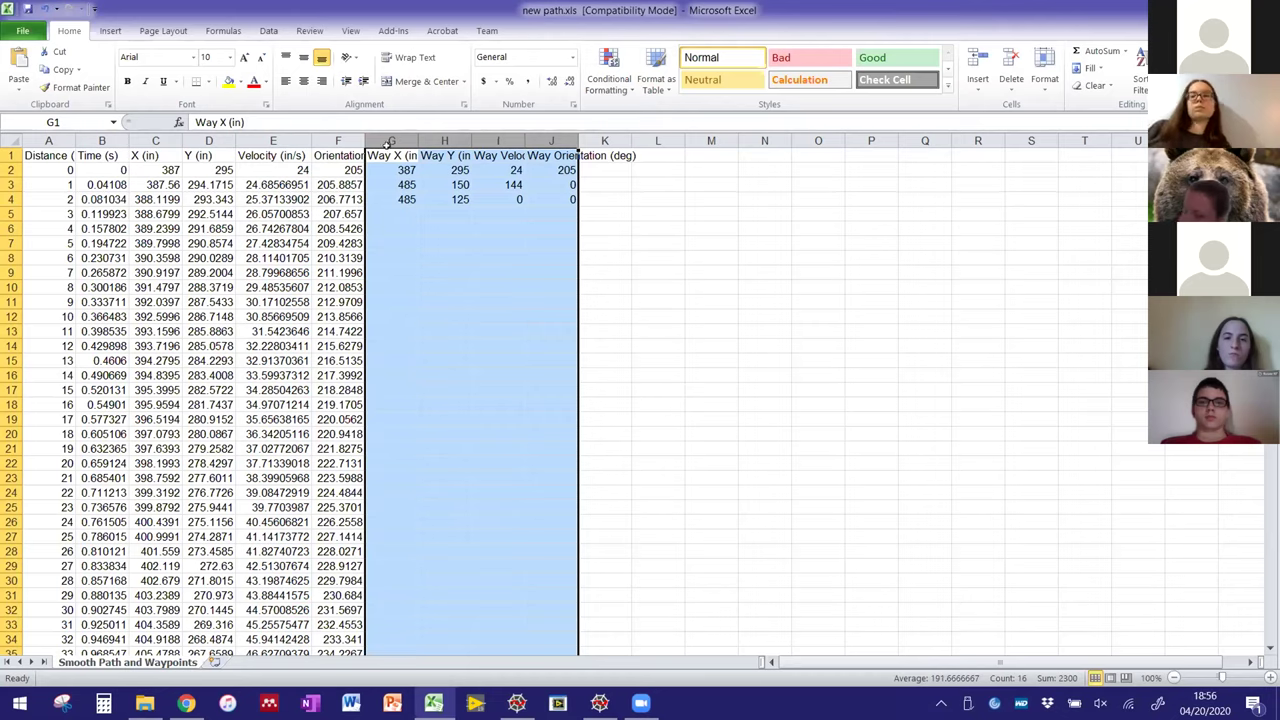
{"action": "left_click", "coordinate": [472, 252]}
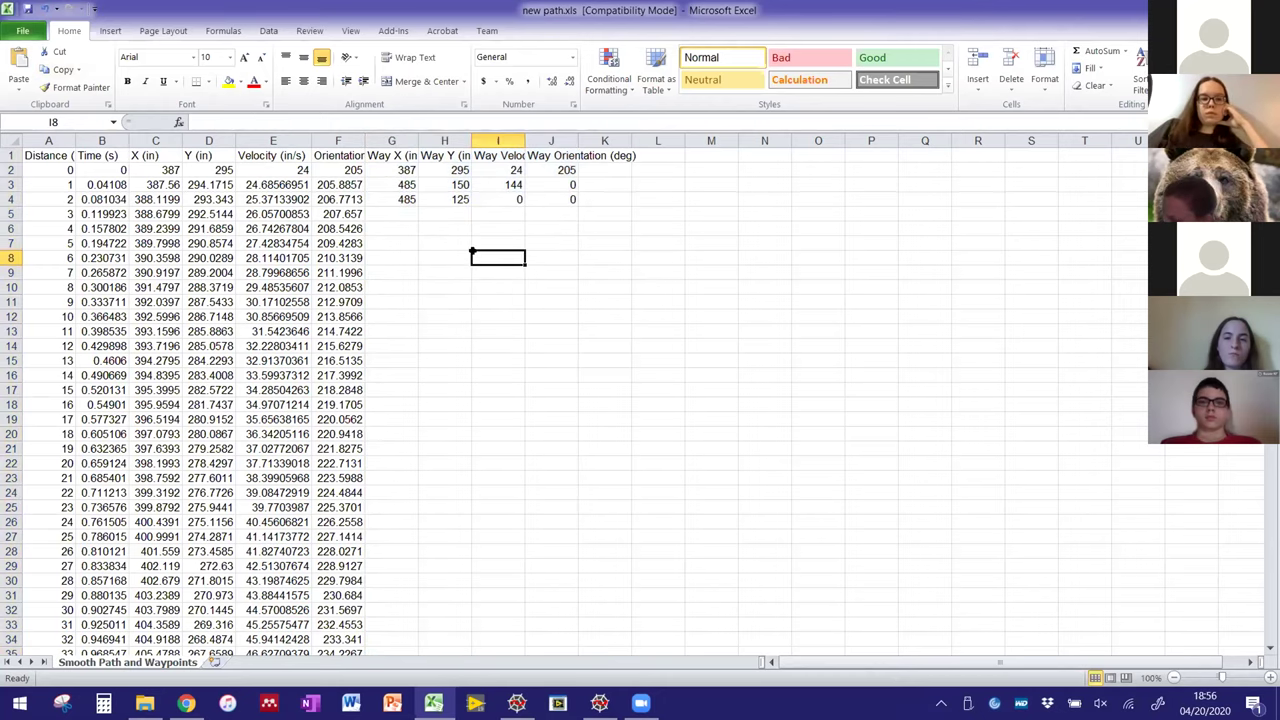
- Convert the new path workbook from Compatibility Mode to the current Excel file format
{"action": "key", "text": "alt+f"}
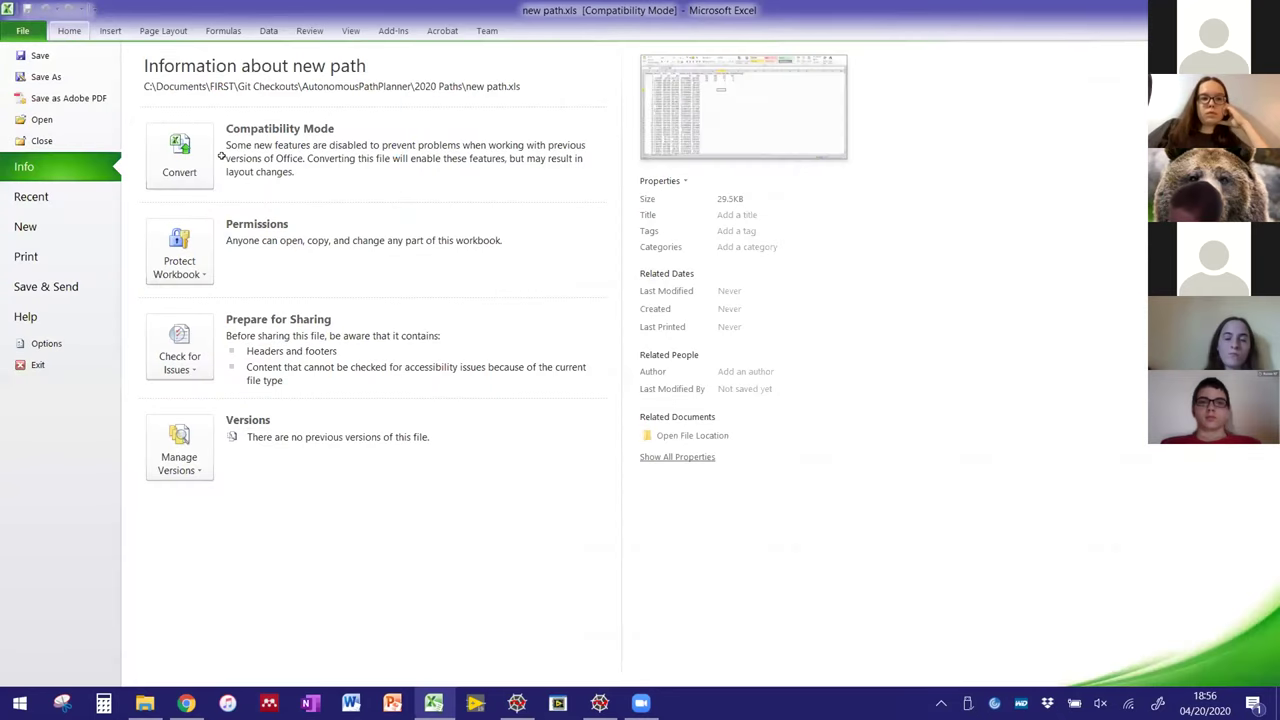
{"action": "key", "text": "Escape"}
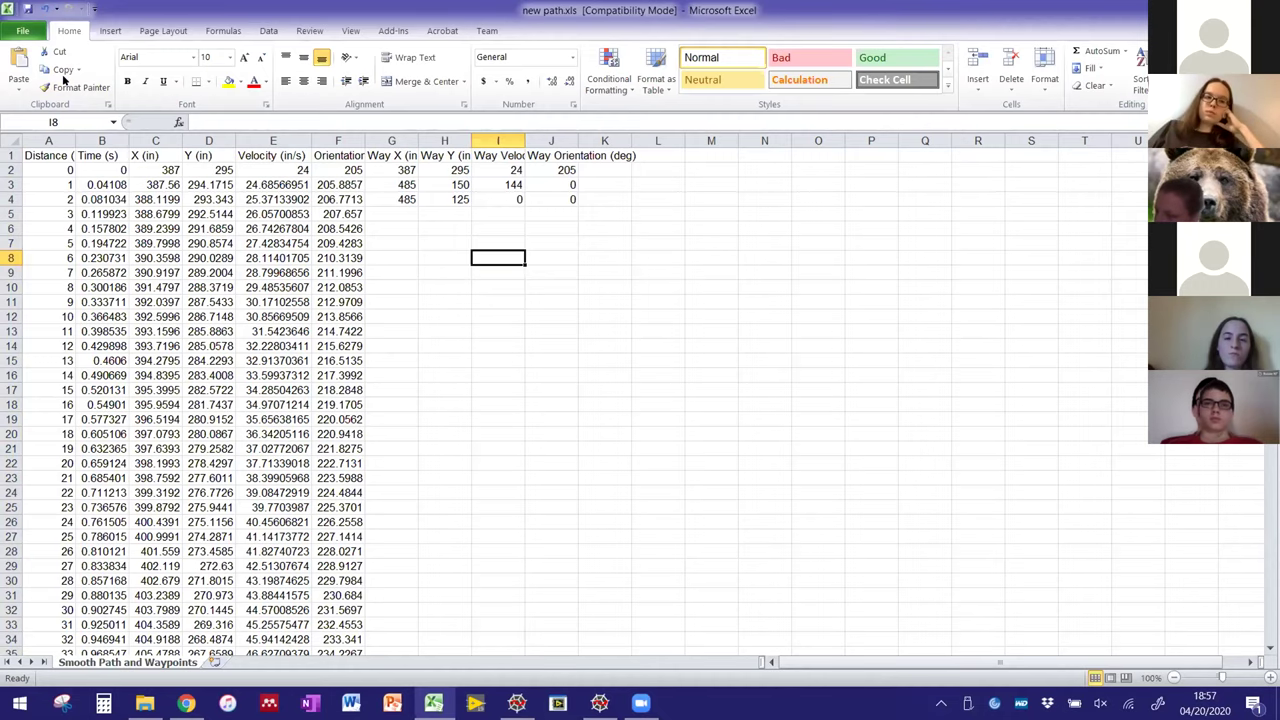
{"action": "key", "text": "alt+f"}
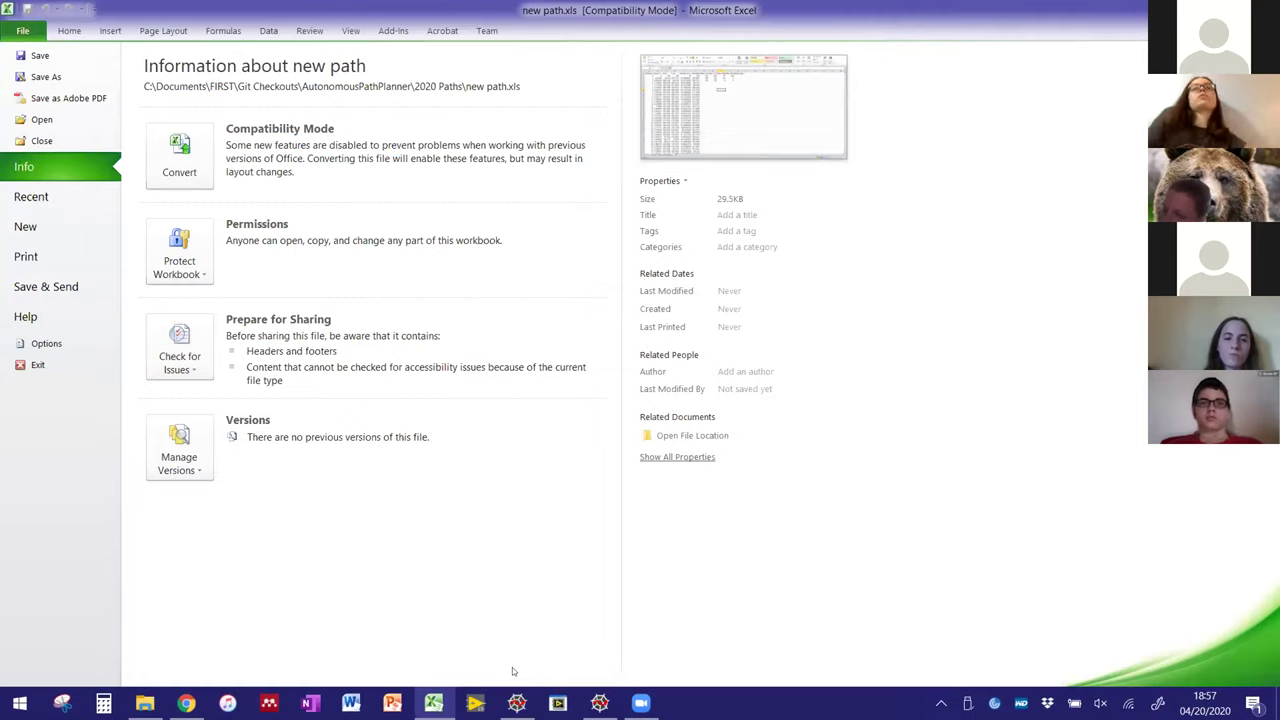
{"action": "left_click", "coordinate": [181, 165]}
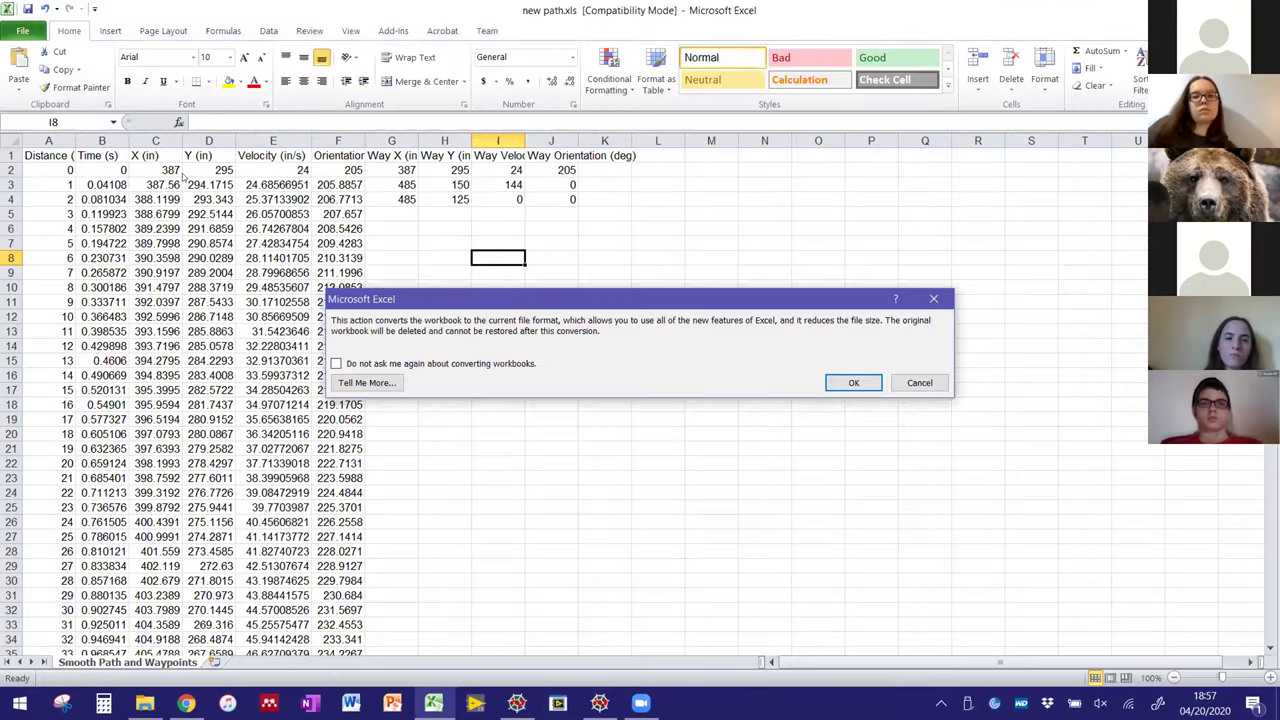
{"action": "left_click", "coordinate": [853, 383]}
{"action": "left_click", "coordinate": [670, 392]}
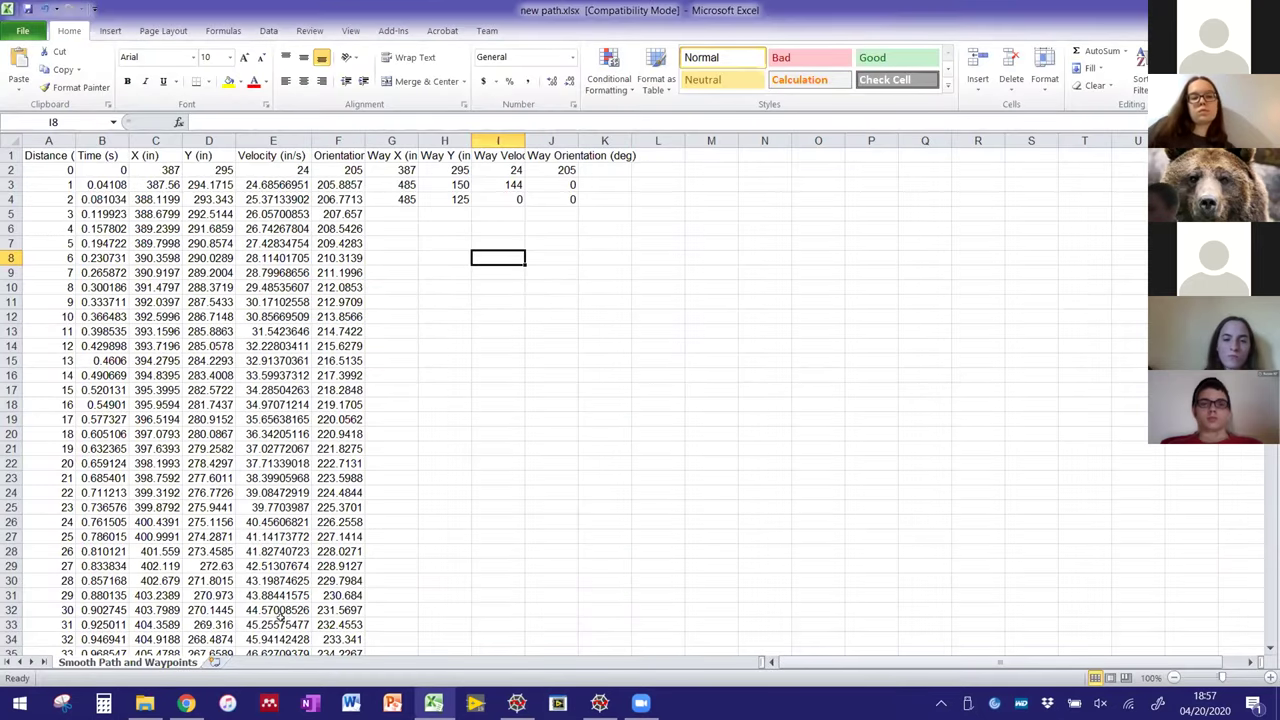
{"action": "left_click", "coordinate": [209, 375]}
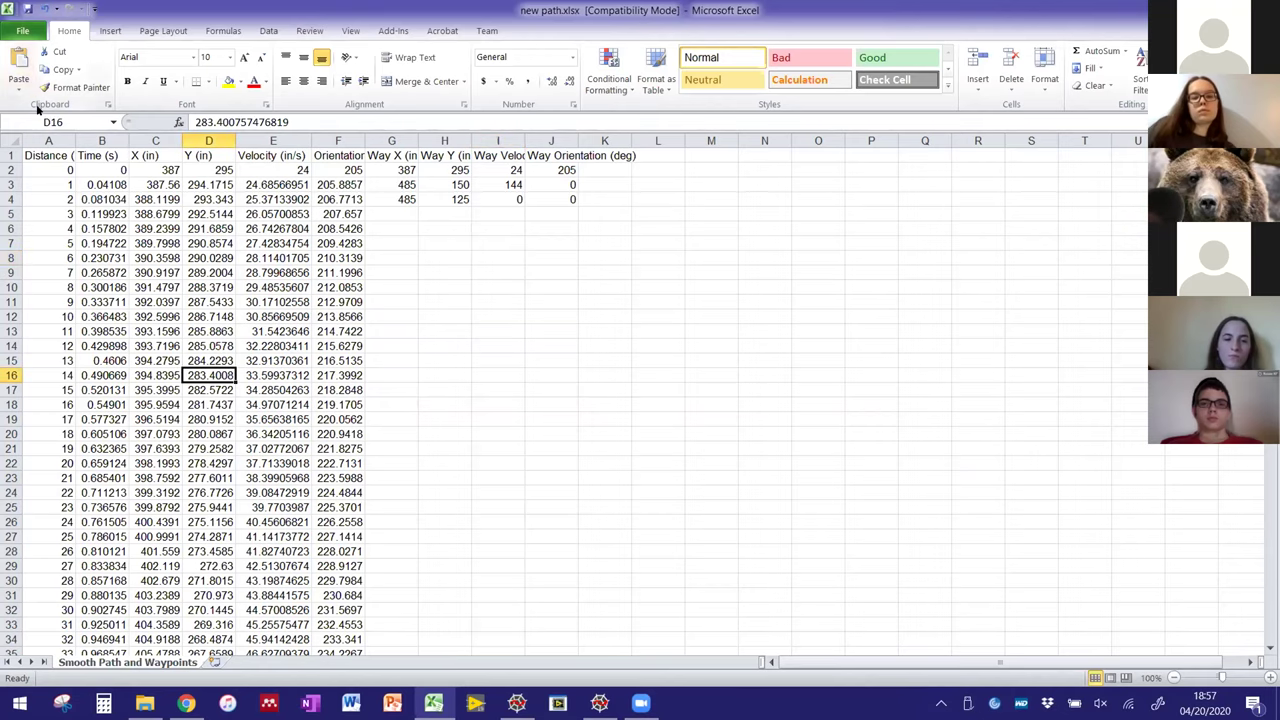
{"action": "key", "text": "alt+f"}
{"action": "key", "text": "Escape"}
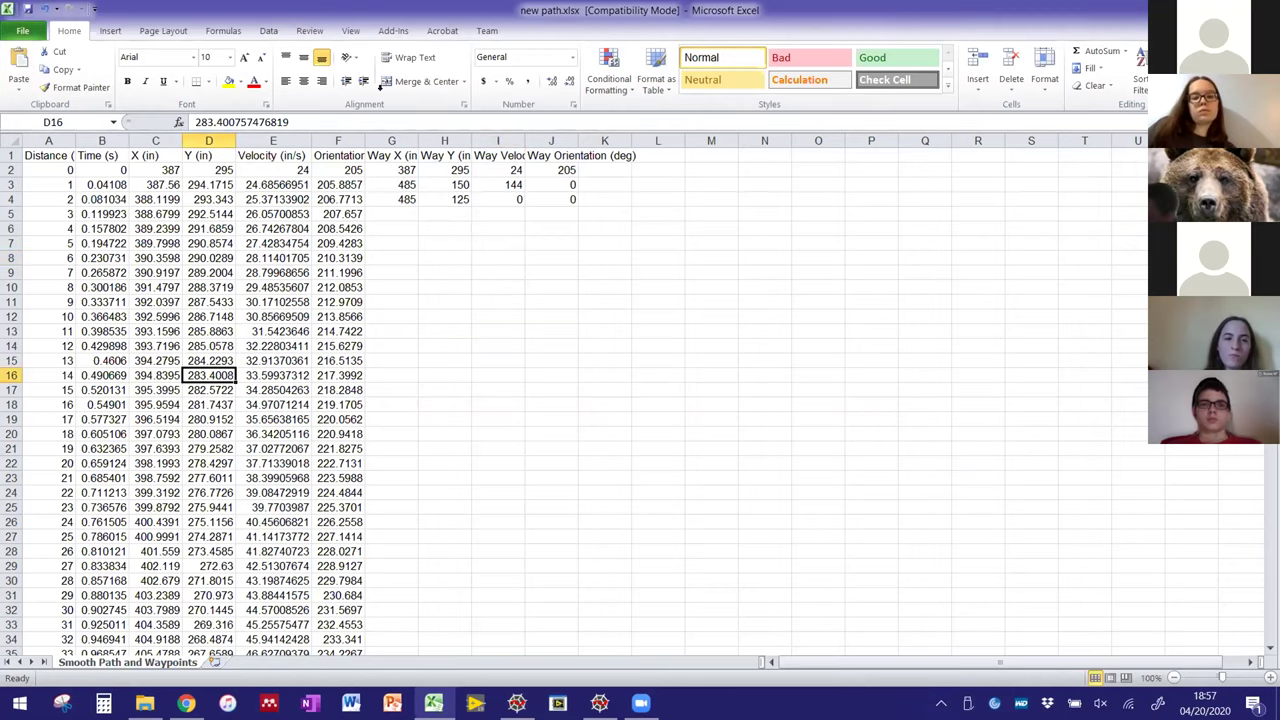
{"action": "left_click", "coordinate": [173, 82]}
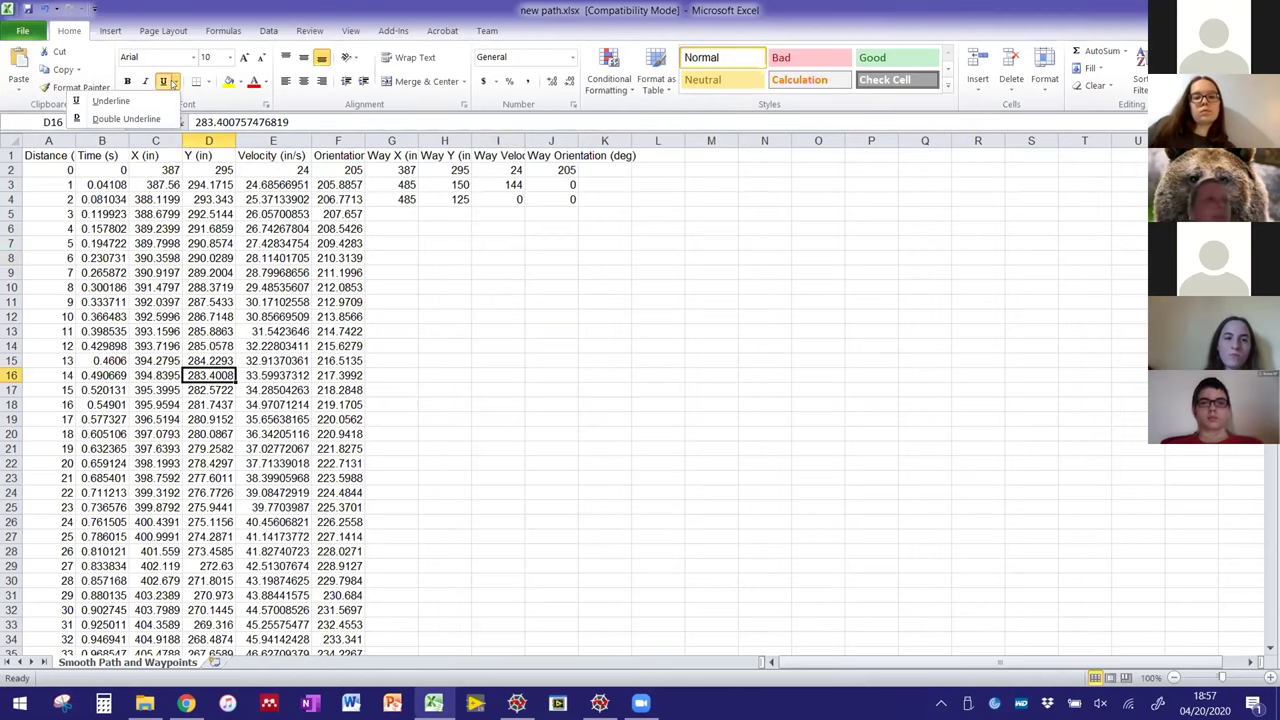
{"action": "key", "text": "Escape"}
- Begin saving a copy of the workbook as new path.csv in CSV (Comma delimited) format, and cancel the save
{"action": "key", "text": "alt+f"}
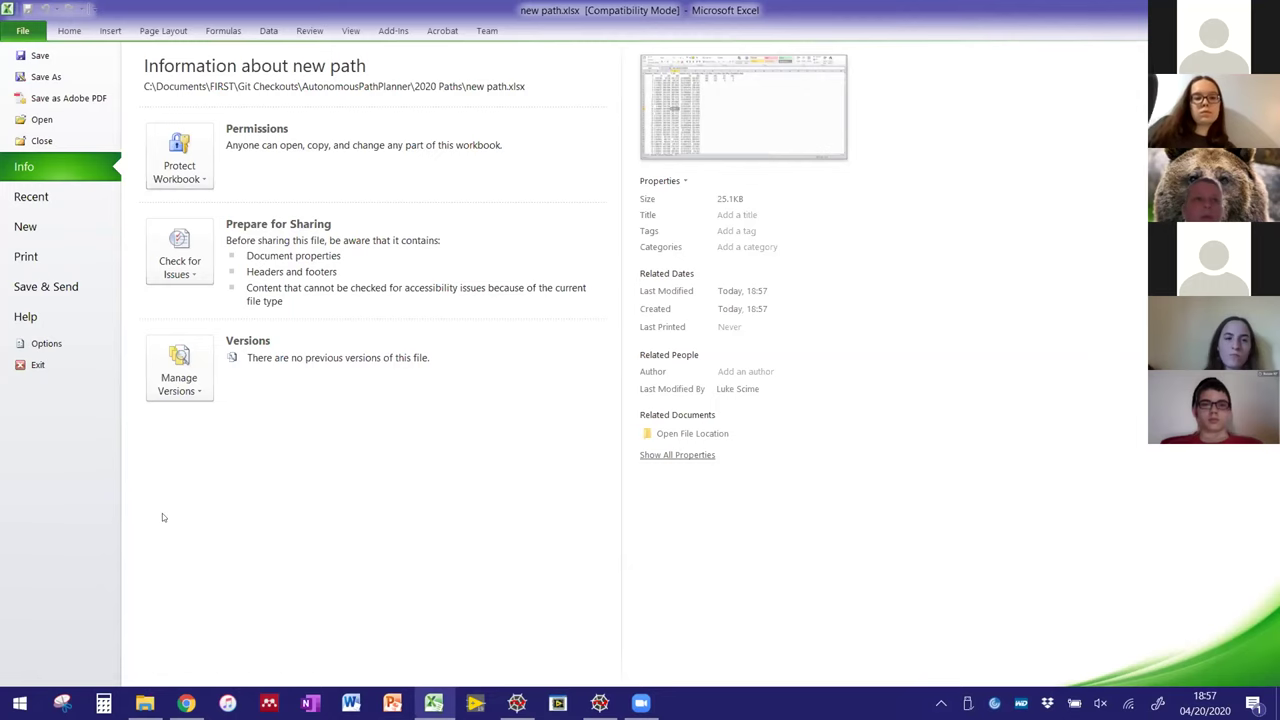
{"action": "key", "text": "Escape"}
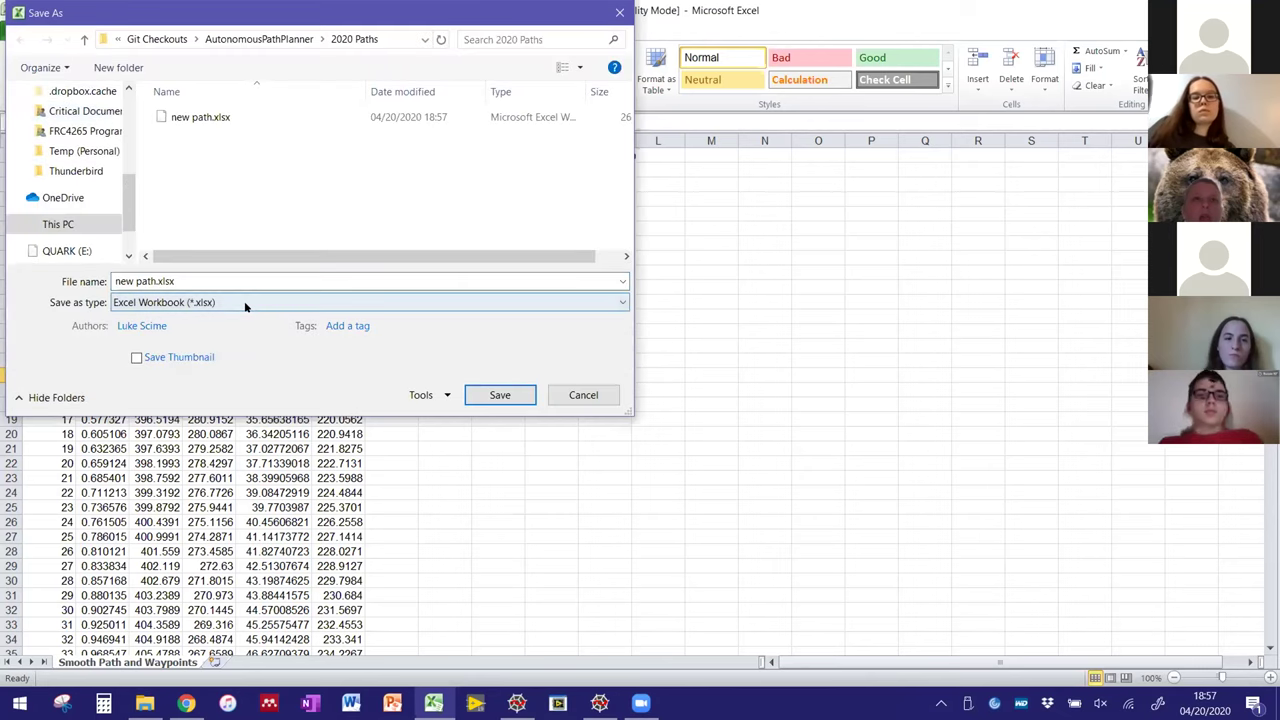
{"action": "left_click", "coordinate": [245, 303]}
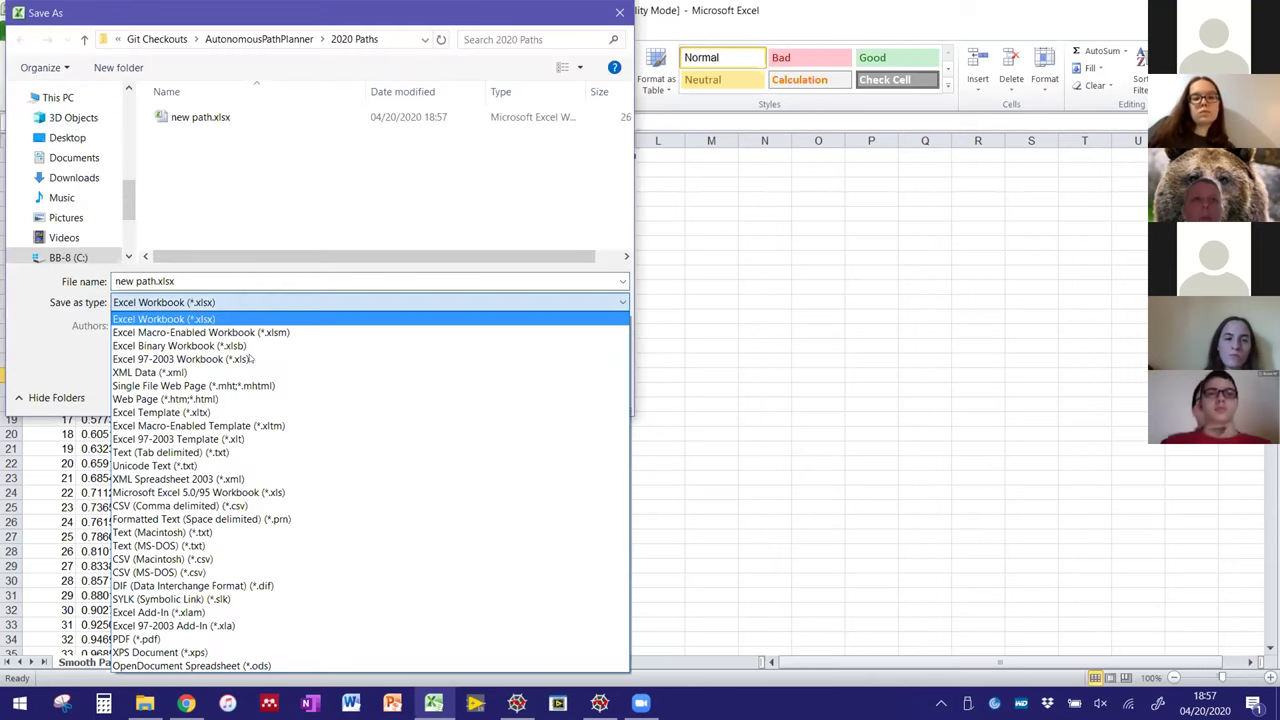
{"action": "left_click", "coordinate": [256, 506]}
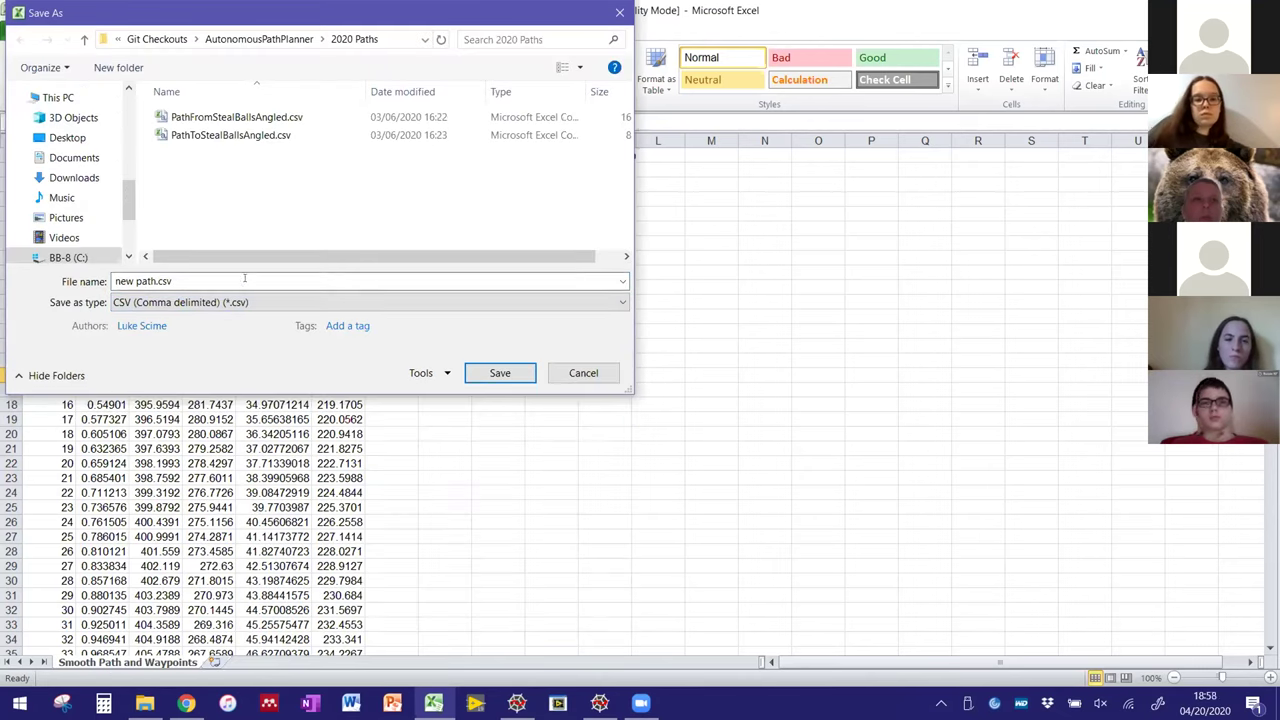
{"action": "left_click", "coordinate": [584, 373]}
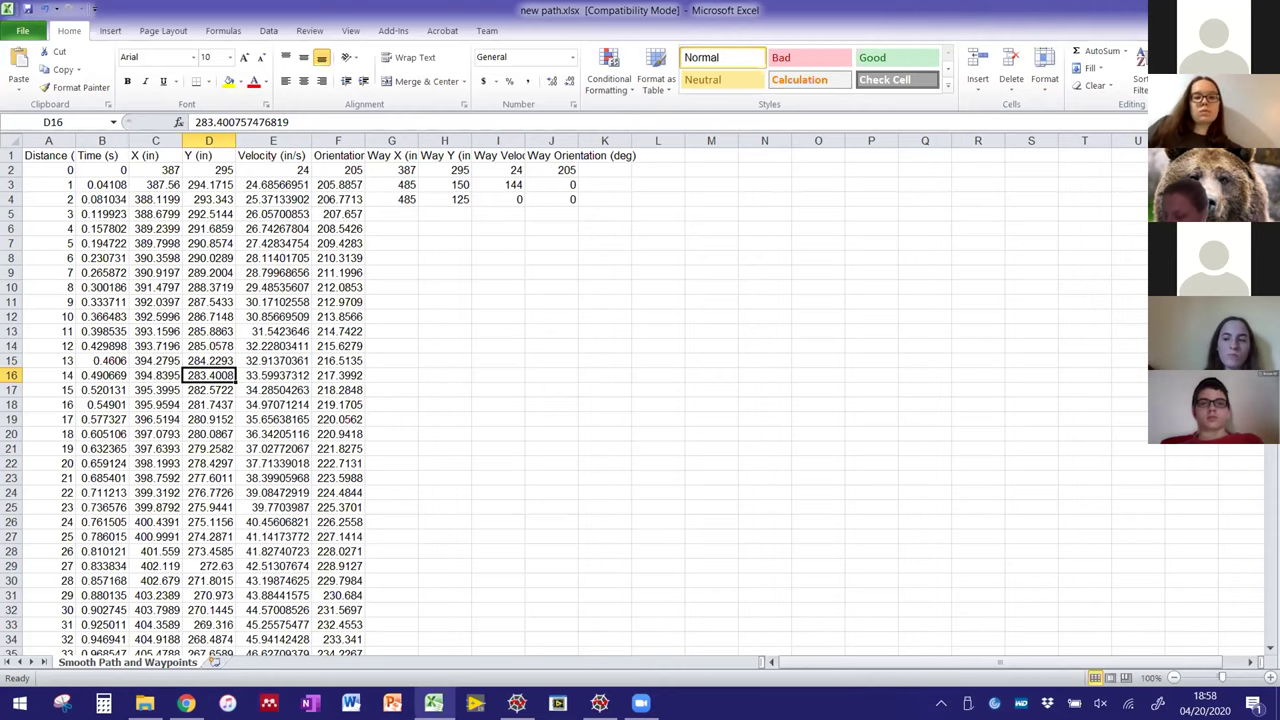
- Switch from Excel to the path planner and open the 2020 Field Drawing.PNG map maximized, without loading saved waypoints
{"action": "key", "text": "super+Down"}
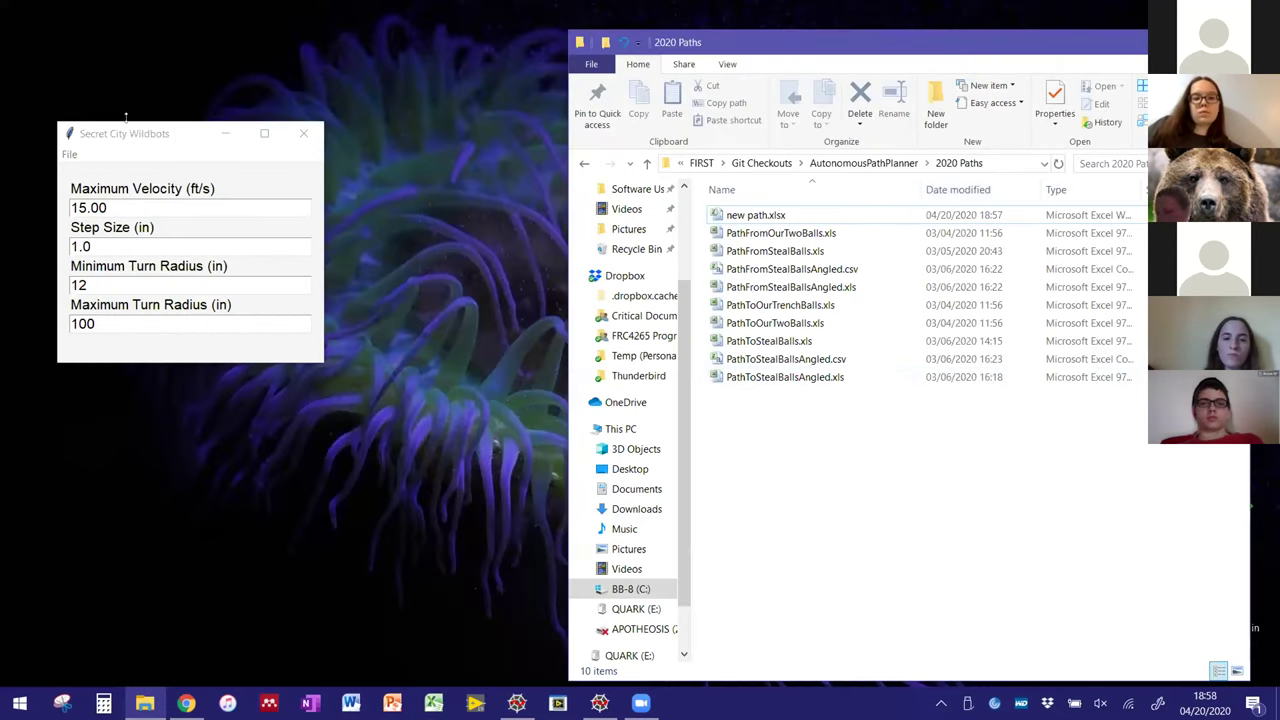
{"action": "left_click", "coordinate": [128, 133]}
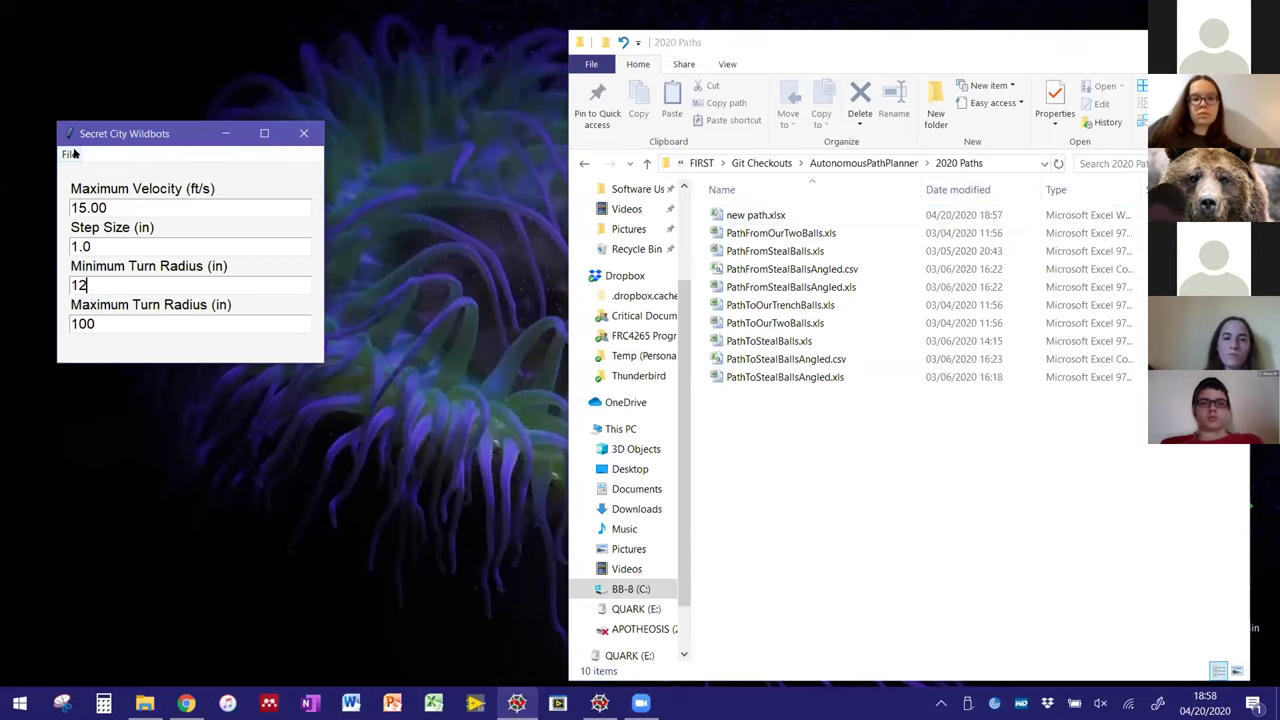
{"action": "left_click", "coordinate": [72, 154]}
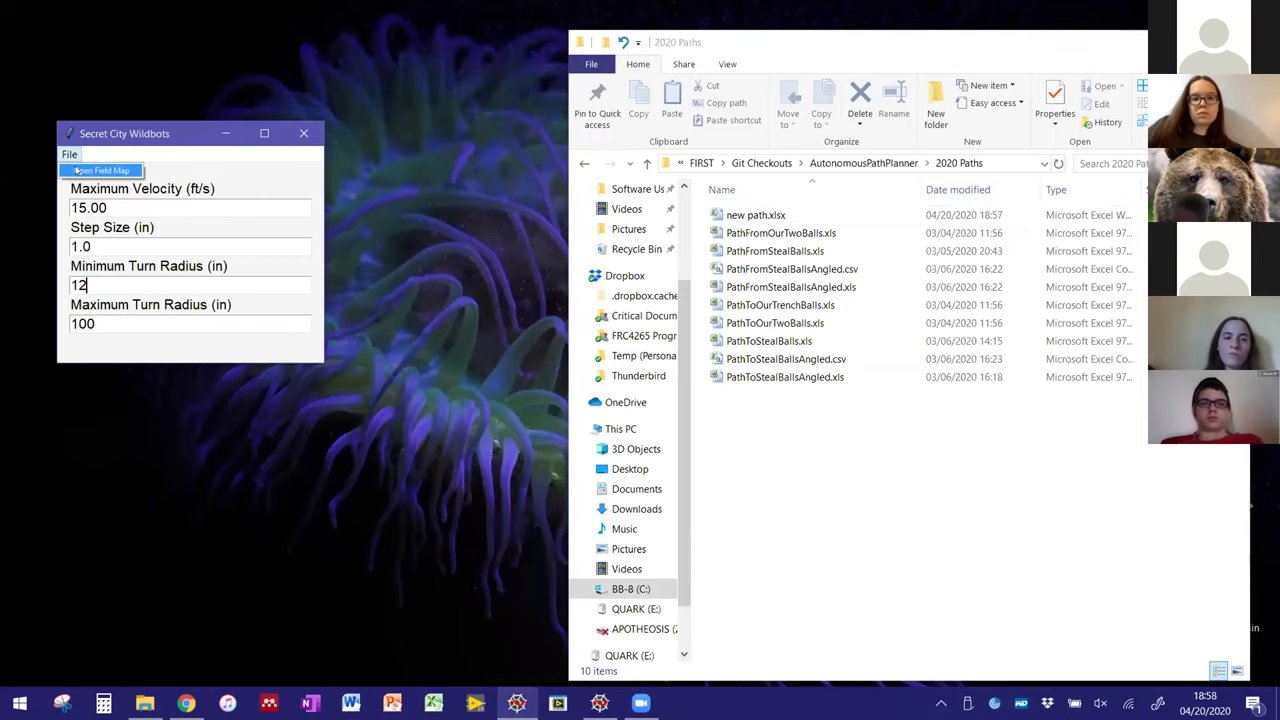
{"action": "left_click", "coordinate": [77, 171]}
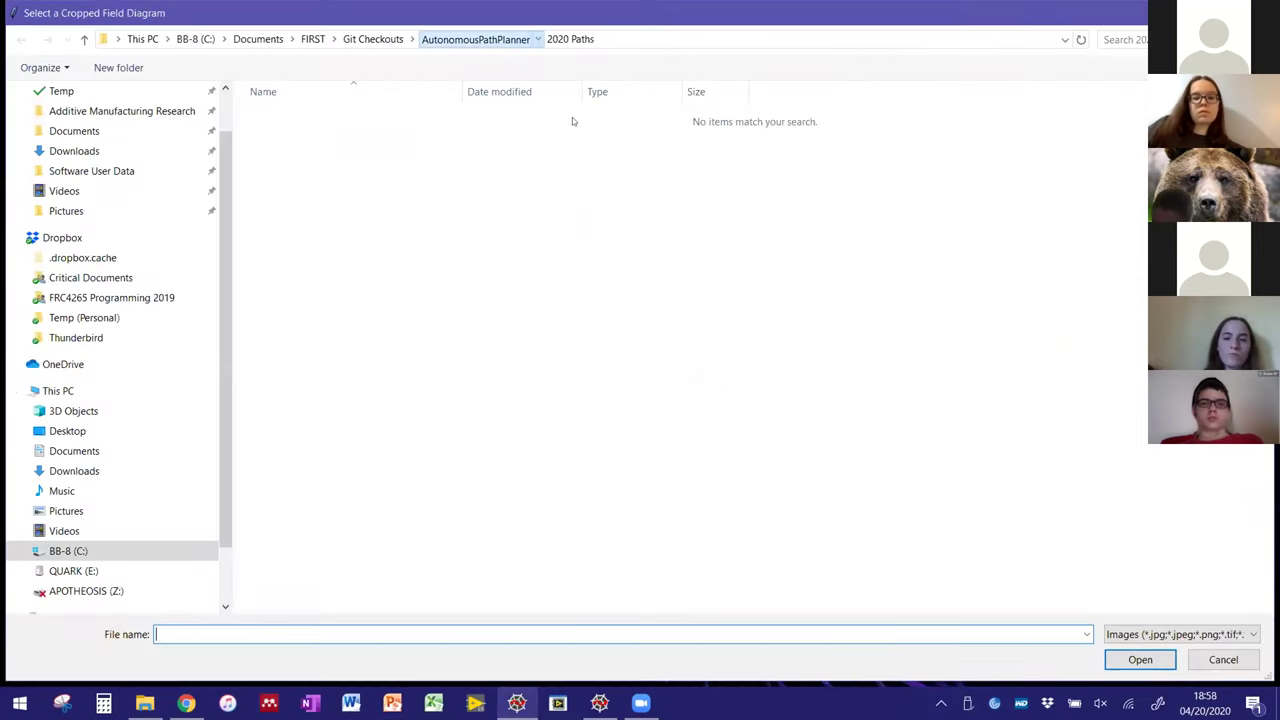
{"action": "double_click", "coordinate": [678, 152]}
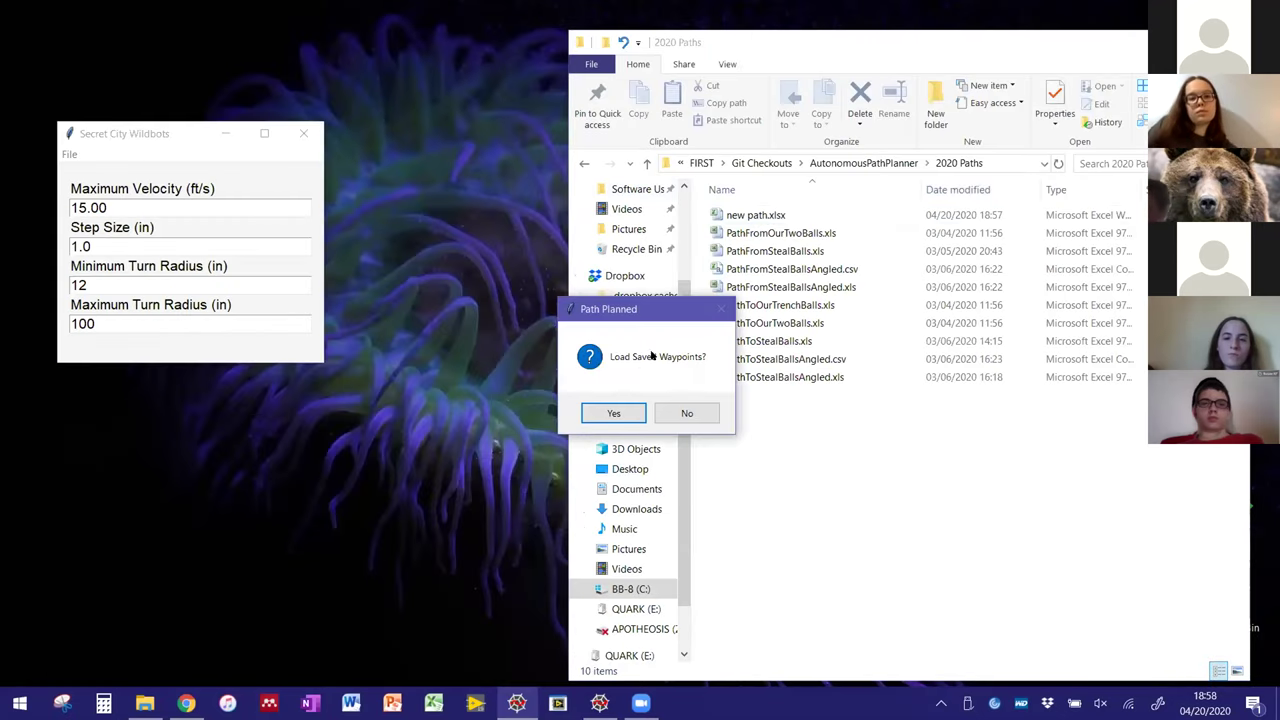
{"action": "left_click", "coordinate": [680, 413]}
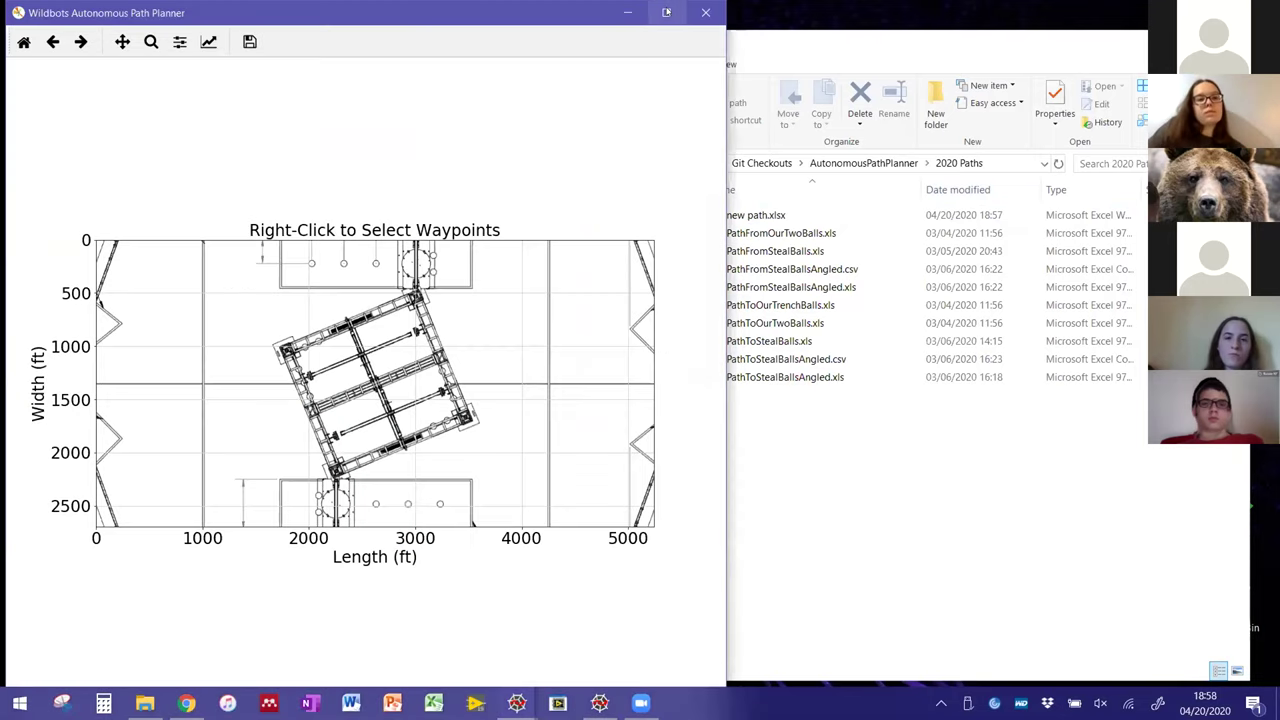
{"action": "left_click", "coordinate": [666, 12]}
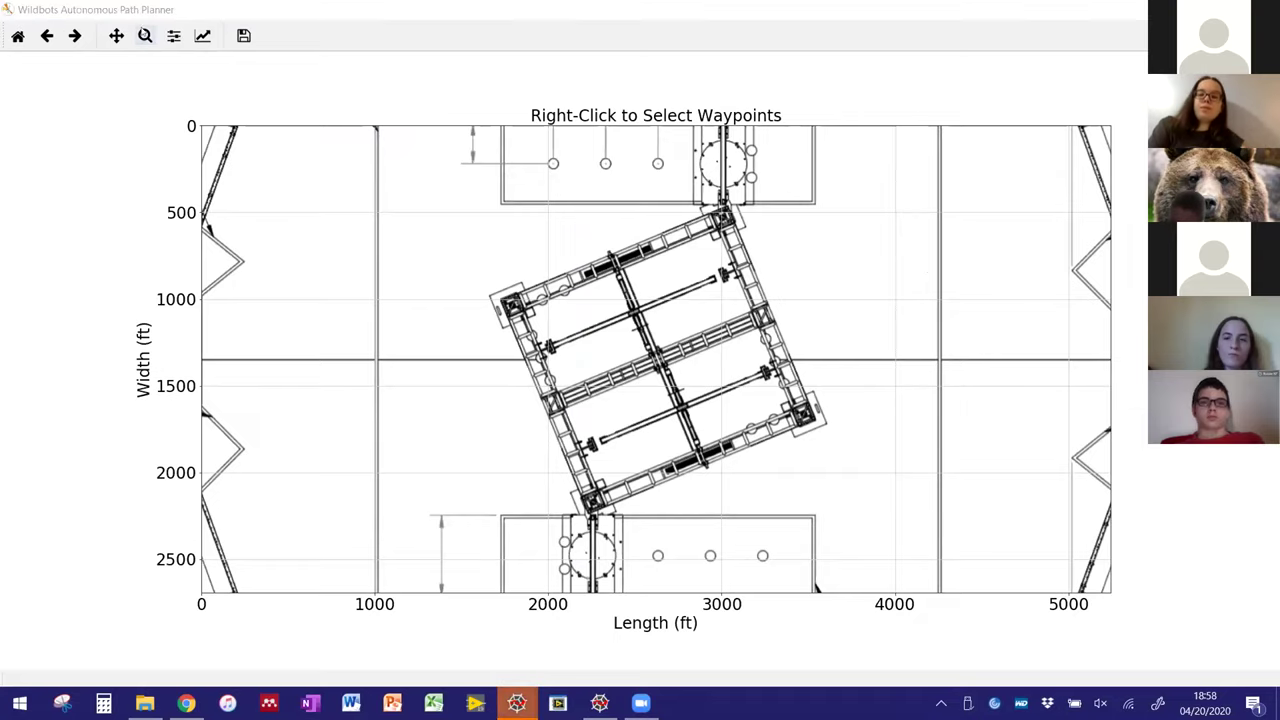
- Turn the field map's rectangle zoom mode on and off twice
{"action": "left_click", "coordinate": [144, 35]}
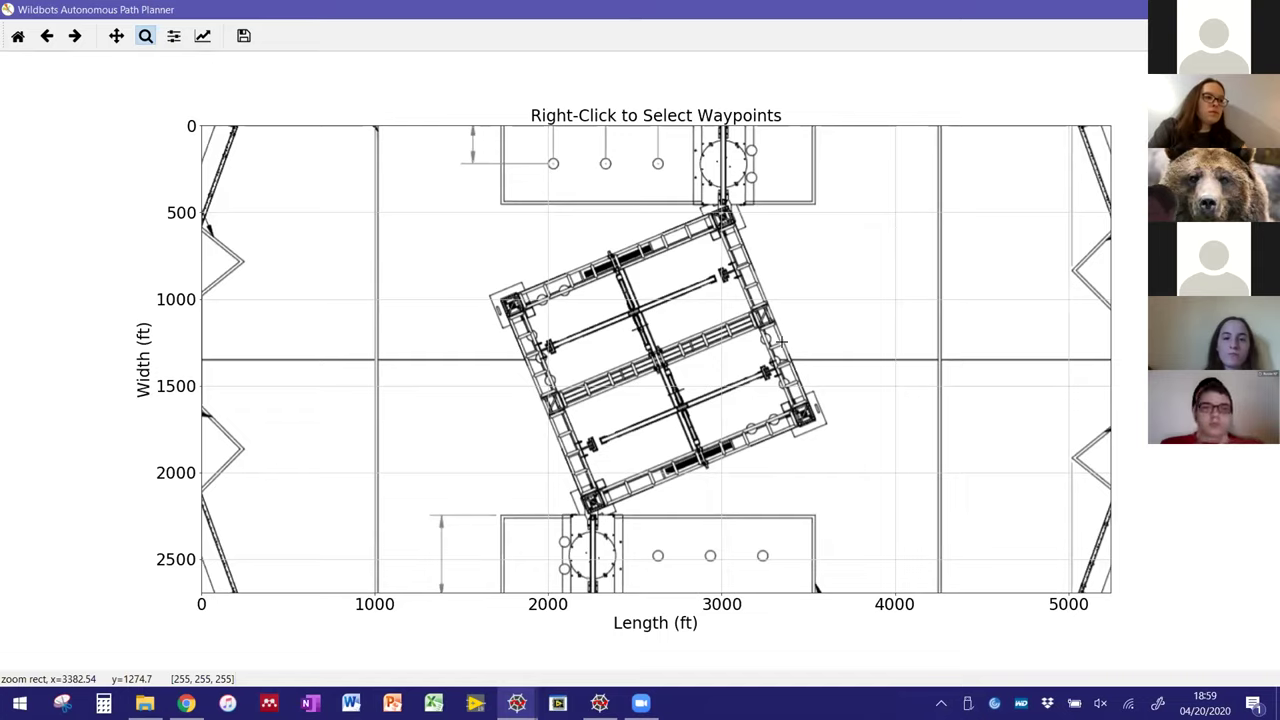
{"action": "left_click", "coordinate": [145, 36]}
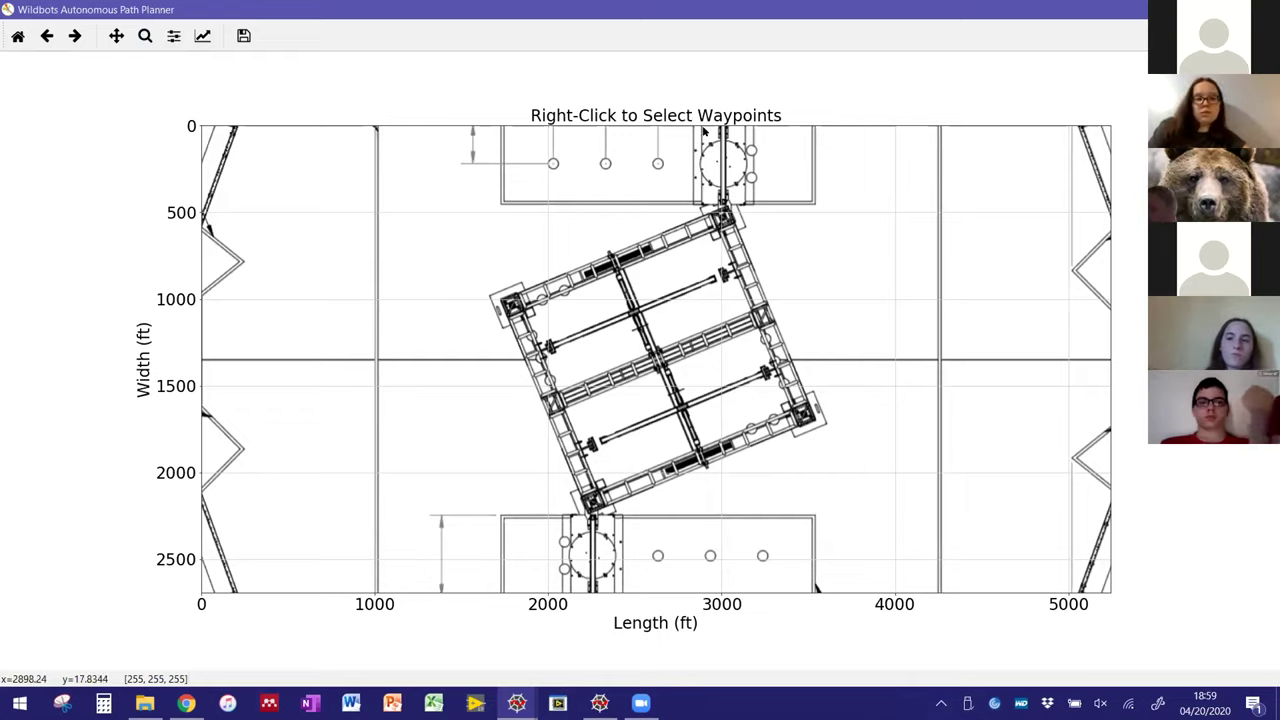
{"action": "left_click", "coordinate": [143, 37]}
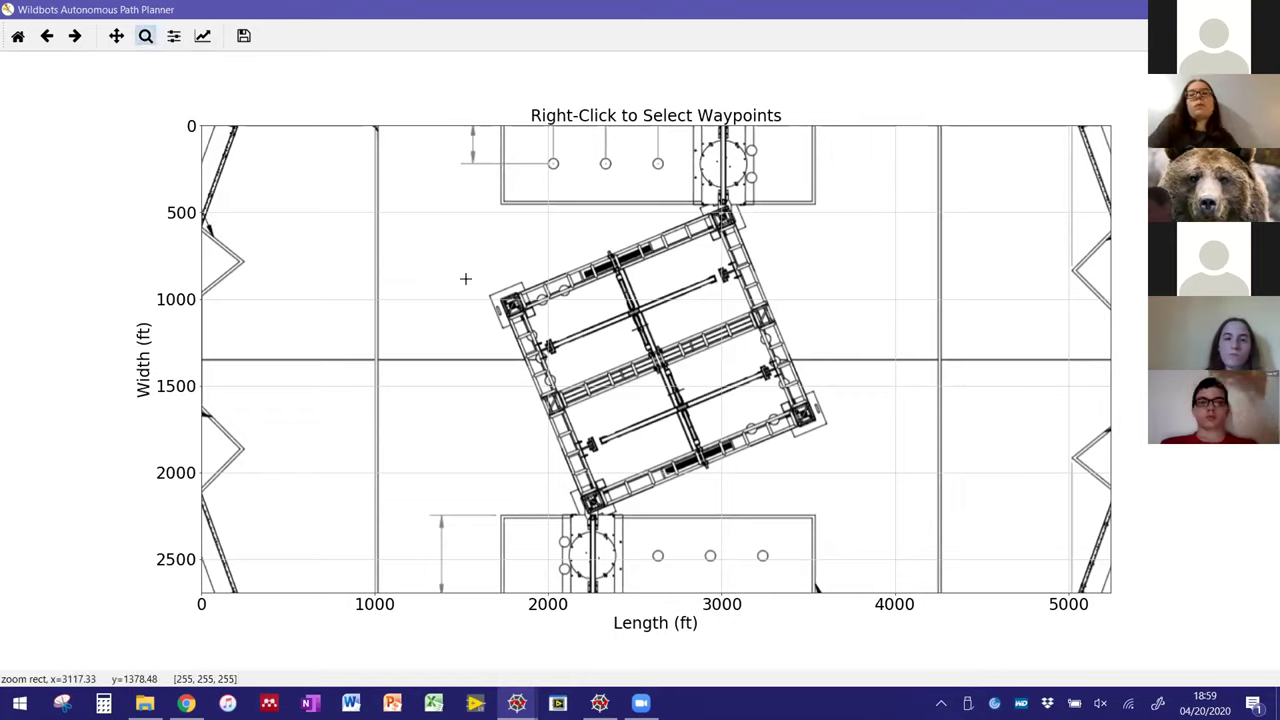
{"action": "left_click", "coordinate": [143, 37]}
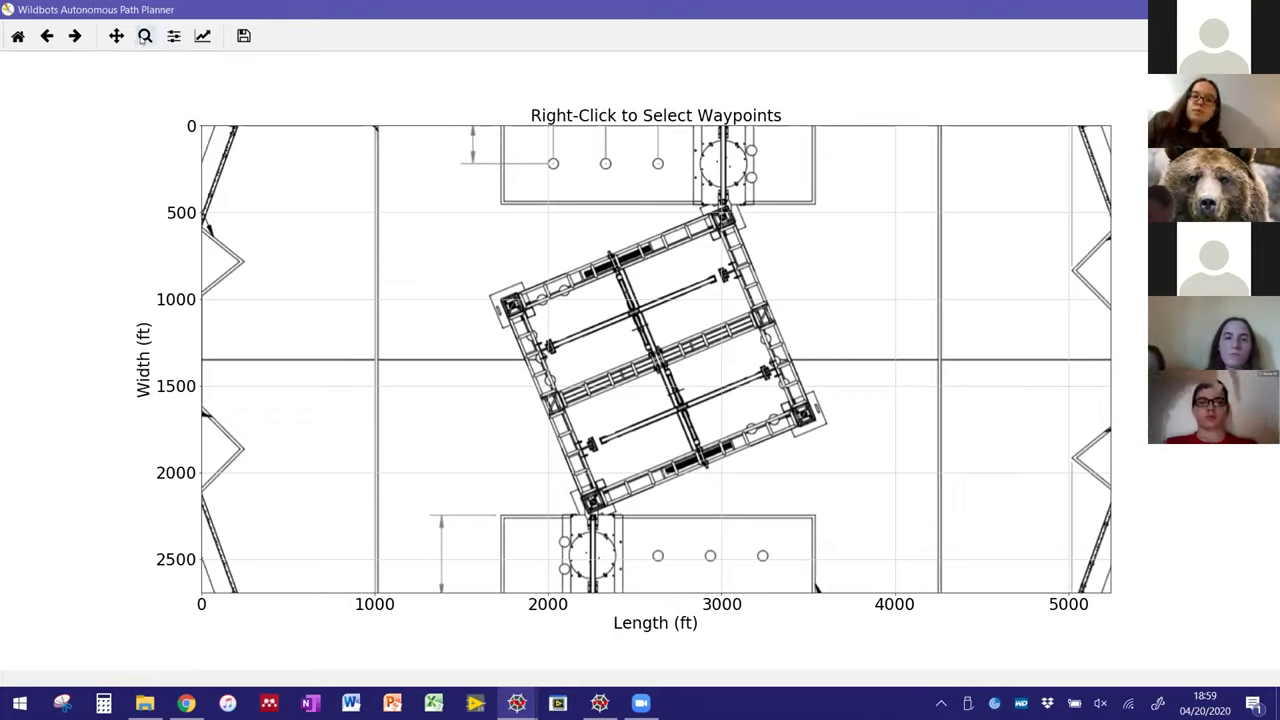
- Try to add a first waypoint at about X 480.30, Y 92.27 in with velocity and orientation blank, and close the field map
{"action": "right_click", "coordinate": [893, 462]}
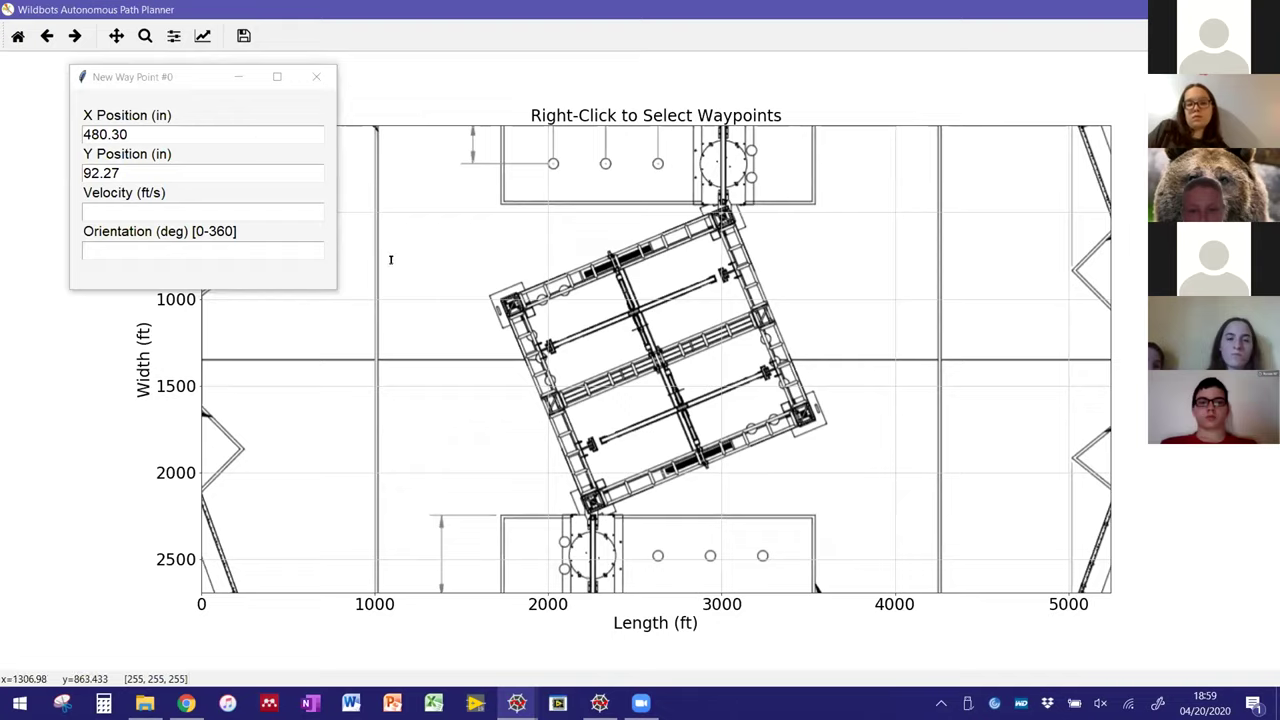
{"action": "left_click", "coordinate": [313, 80]}
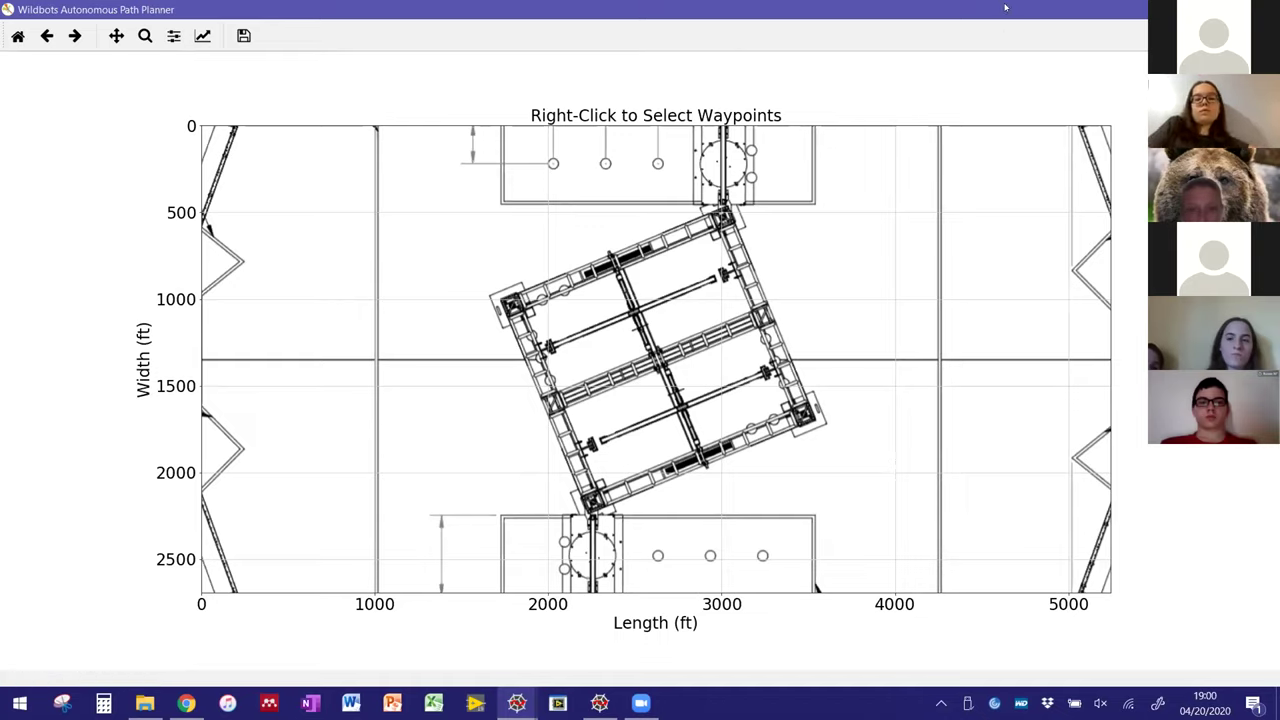
{"action": "right_click", "coordinate": [895, 459]}
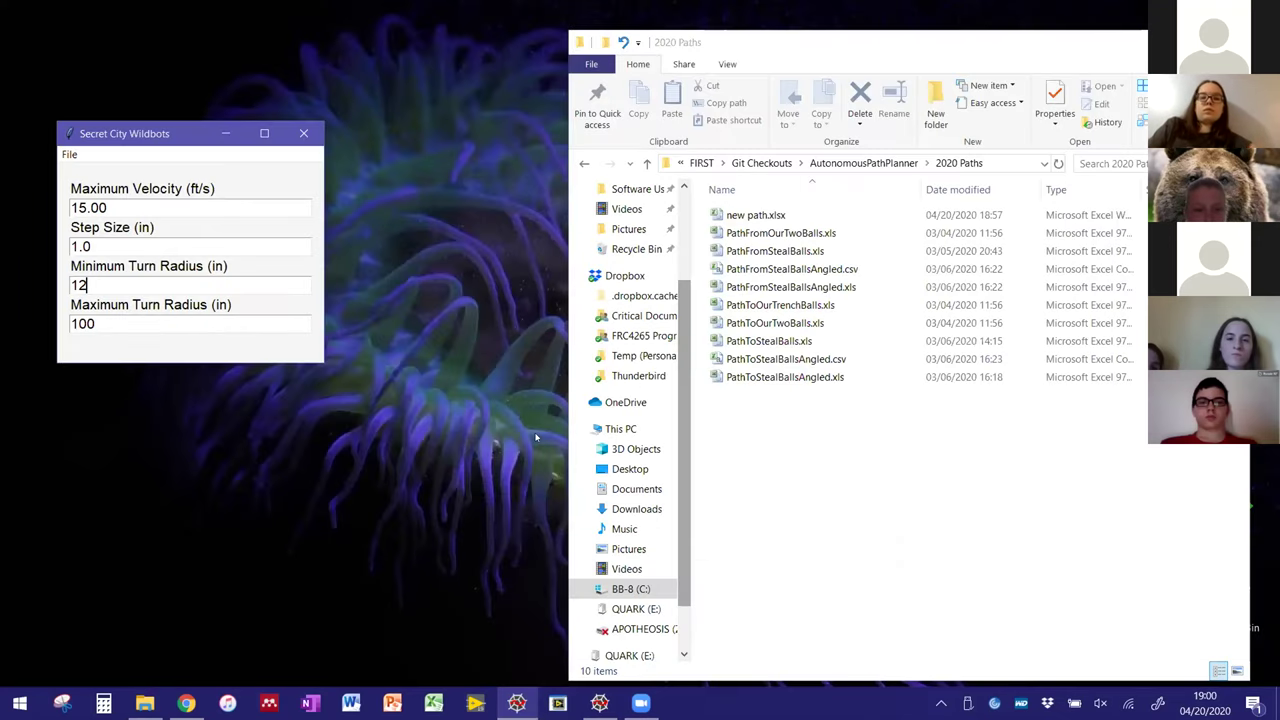
- Reopen the 2020 Field Drawing.PNG map without loading saved waypoints, and maximize its window
{"action": "left_click", "coordinate": [69, 156]}
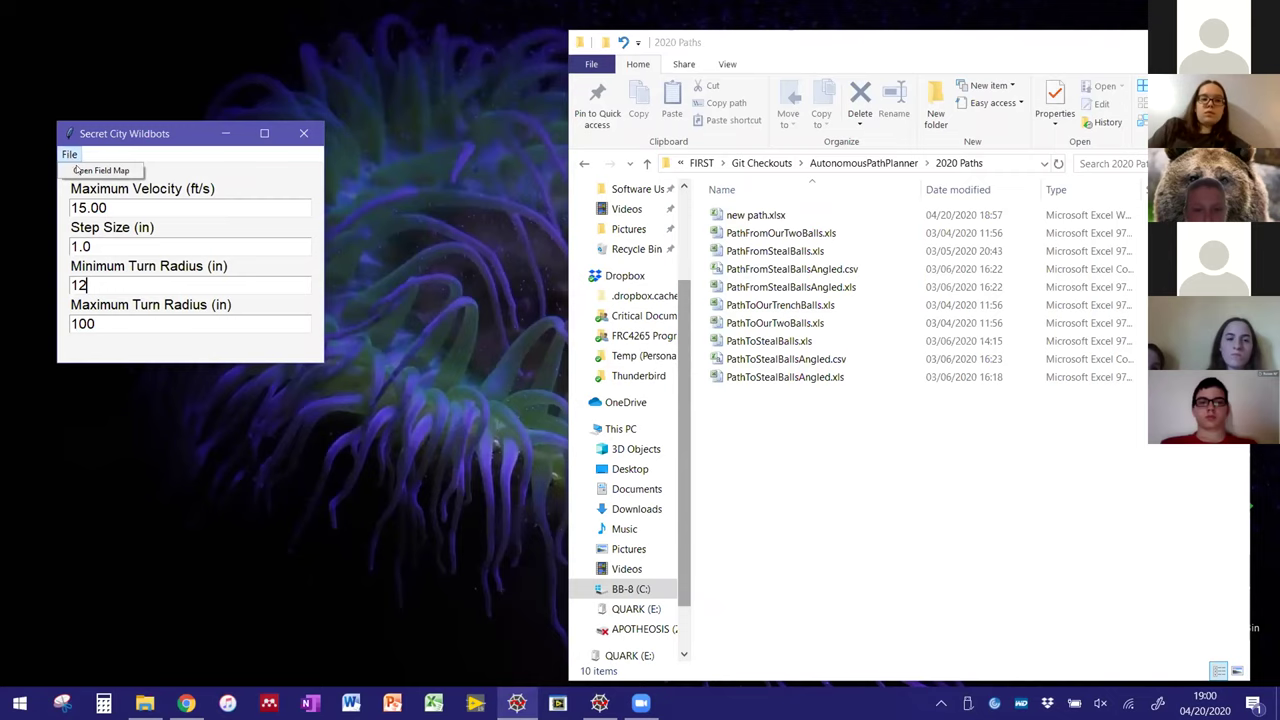
{"action": "left_click", "coordinate": [100, 170]}
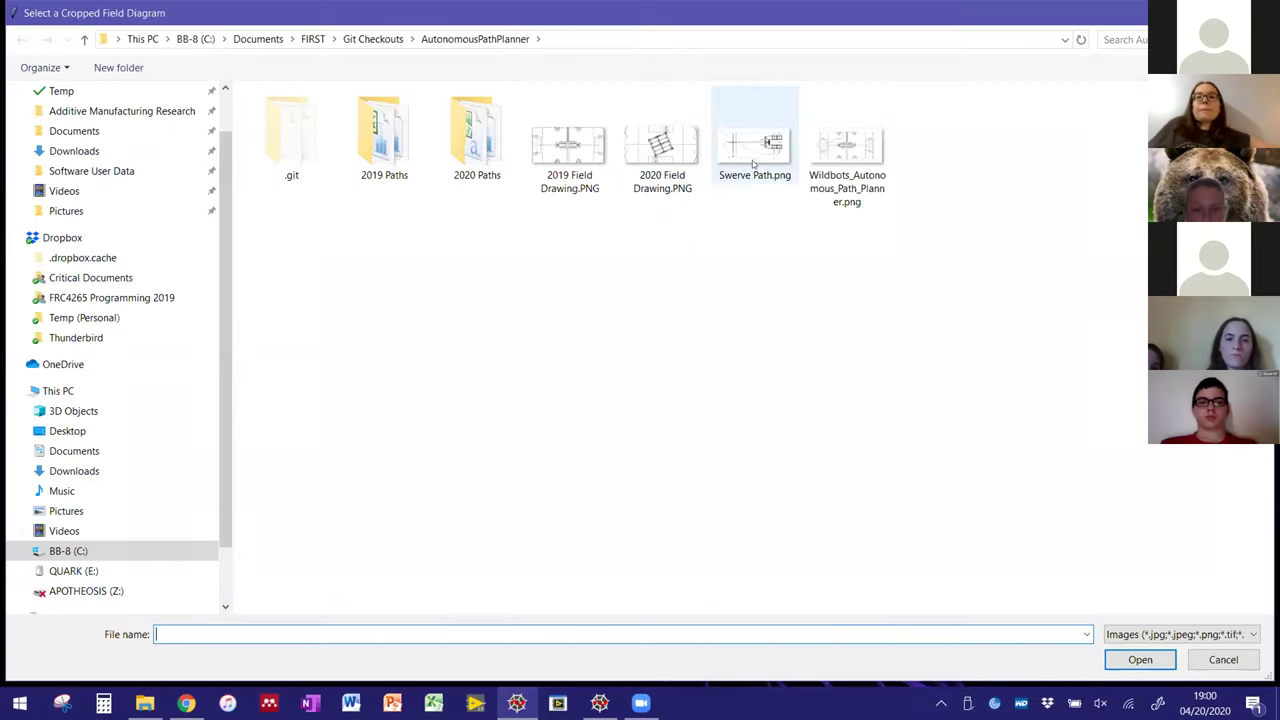
{"action": "double_click", "coordinate": [678, 160]}
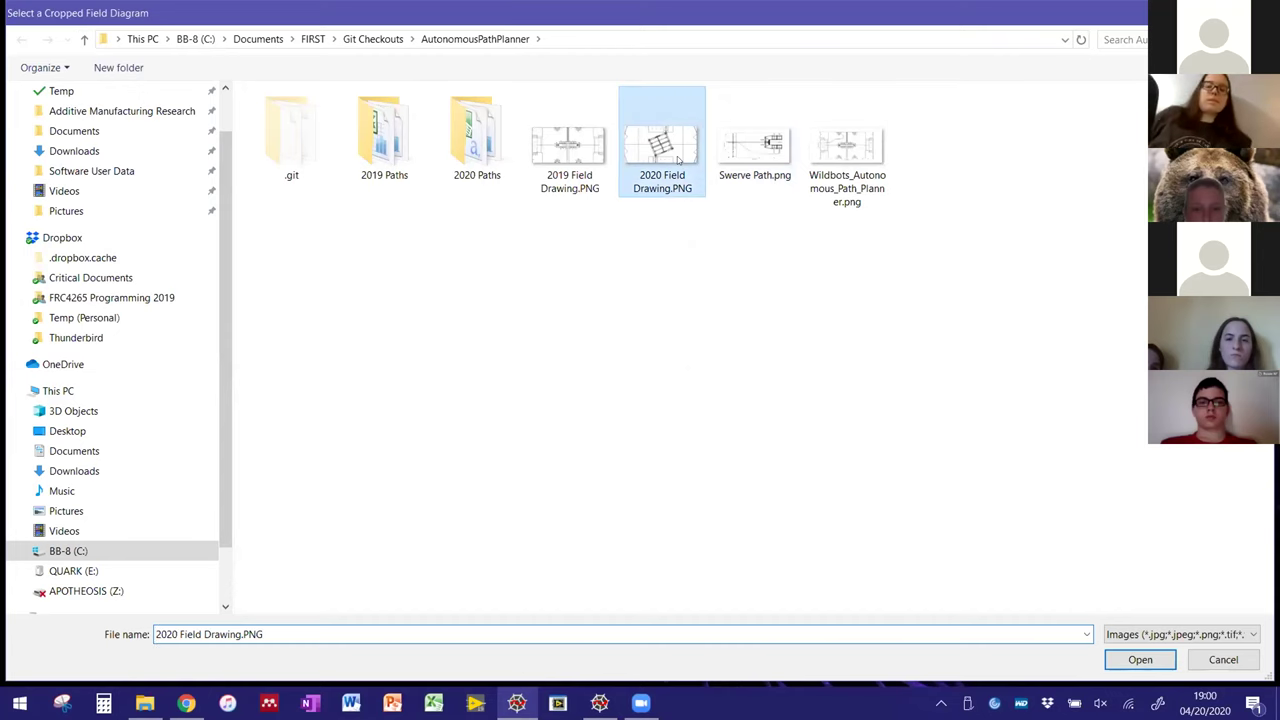
{"action": "left_click", "coordinate": [686, 413]}
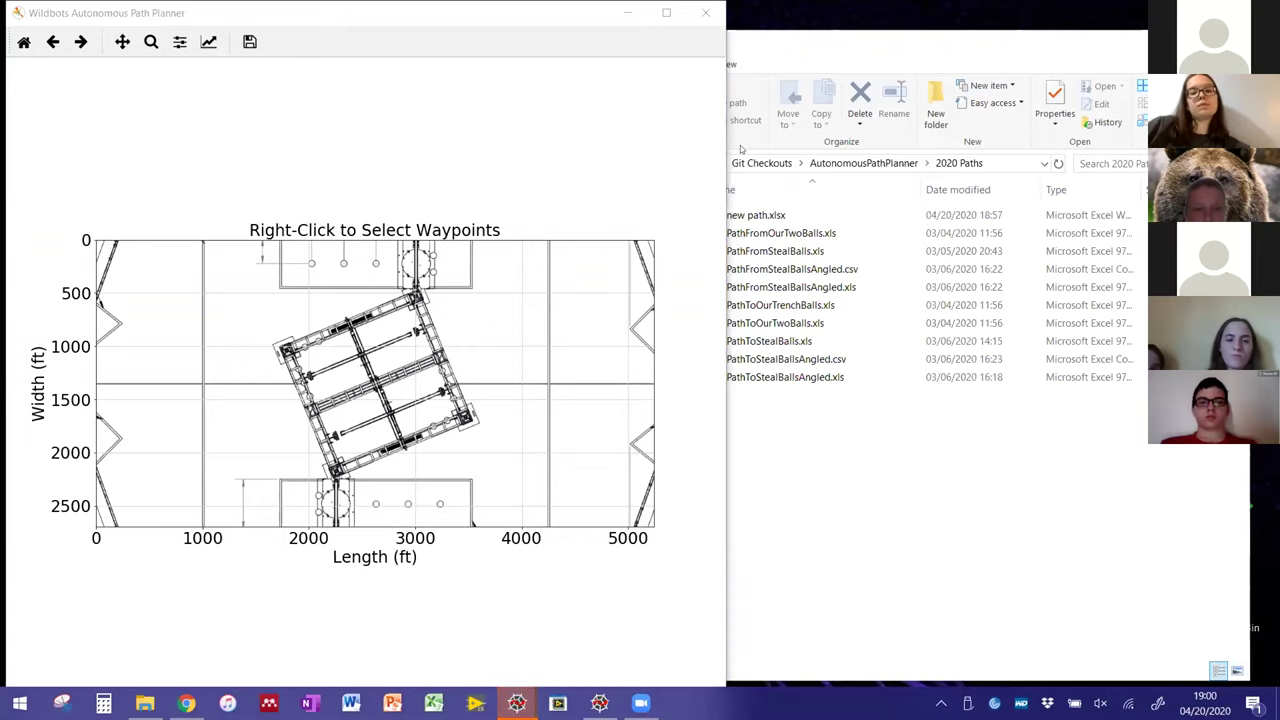
{"action": "left_click", "coordinate": [666, 12]}
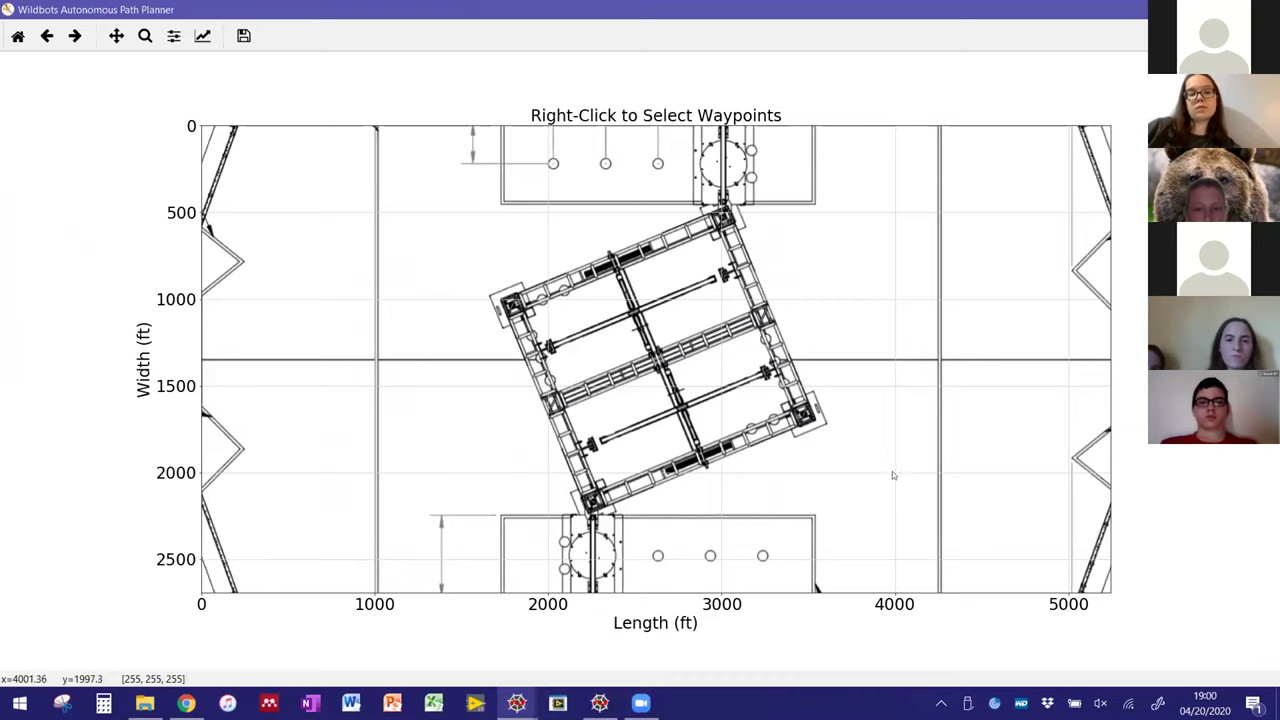
- Try to add a first waypoint at about X 480.30, Y 83.51 in with velocity 0 ft/s and no orientation
{"action": "right_click", "coordinate": [892, 471]}
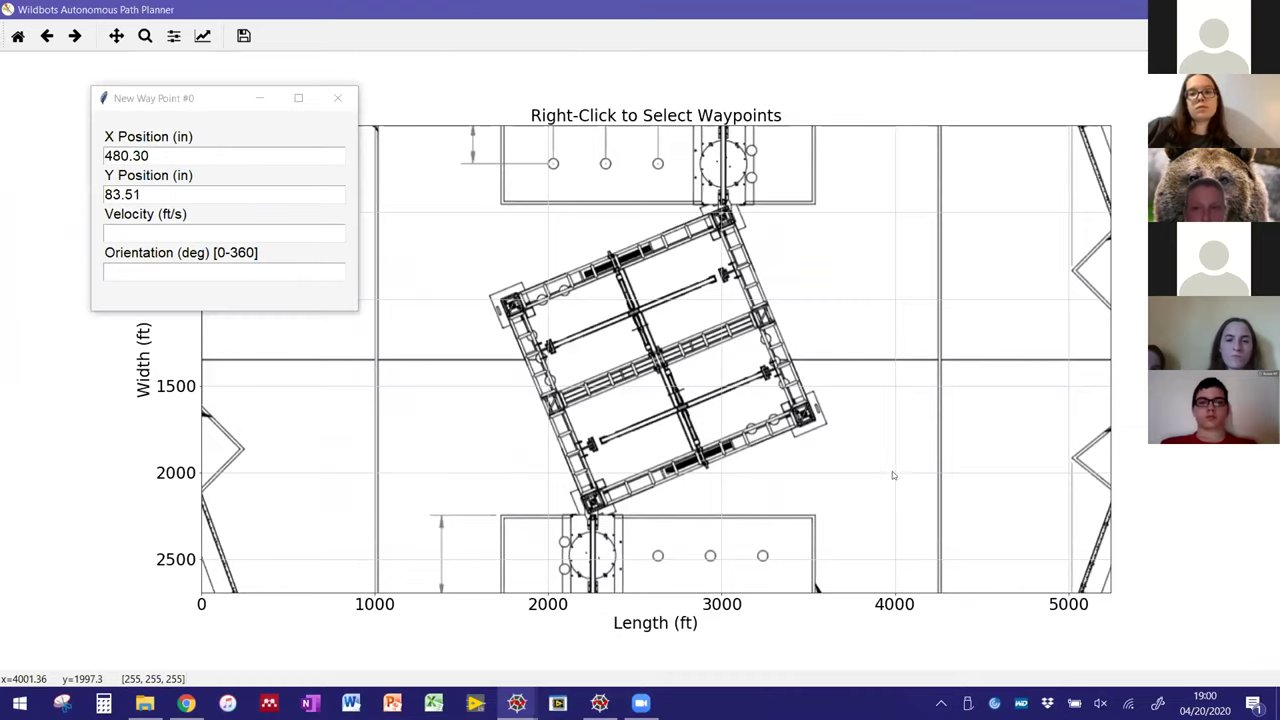
{"action": "left_click", "coordinate": [335, 233]}
{"action": "type", "text": "0"}
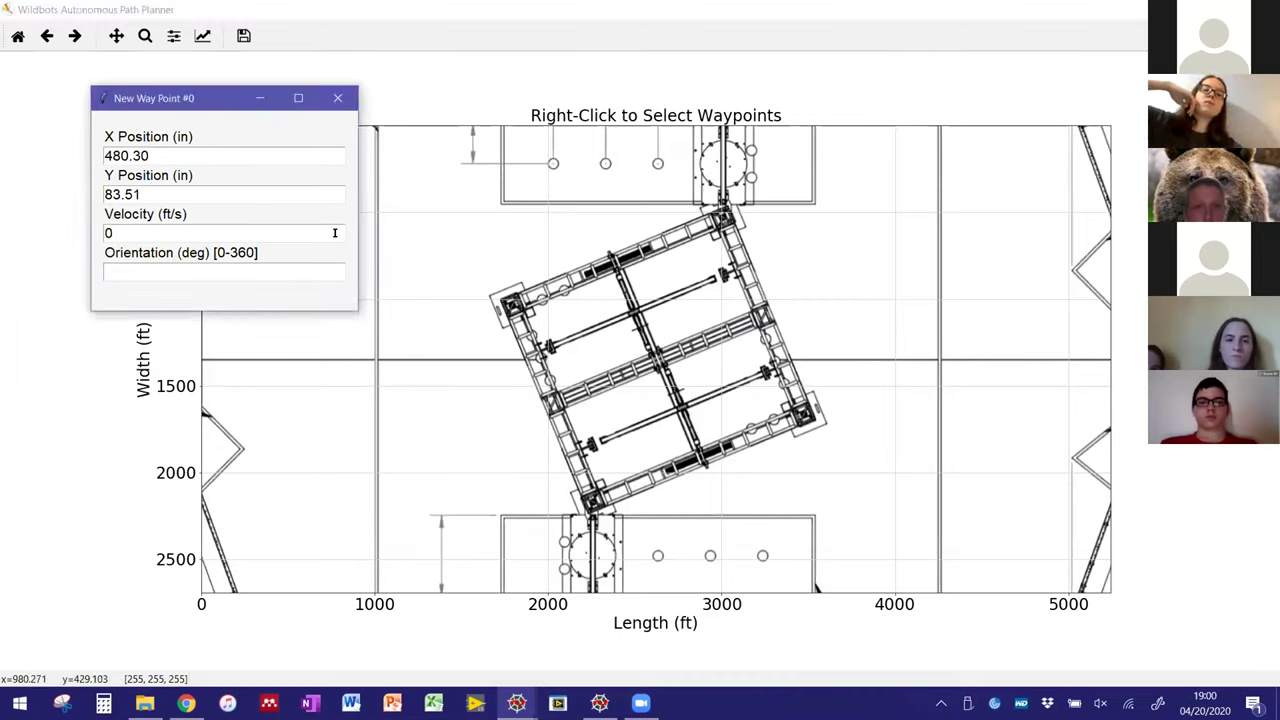
{"action": "left_click", "coordinate": [337, 98]}
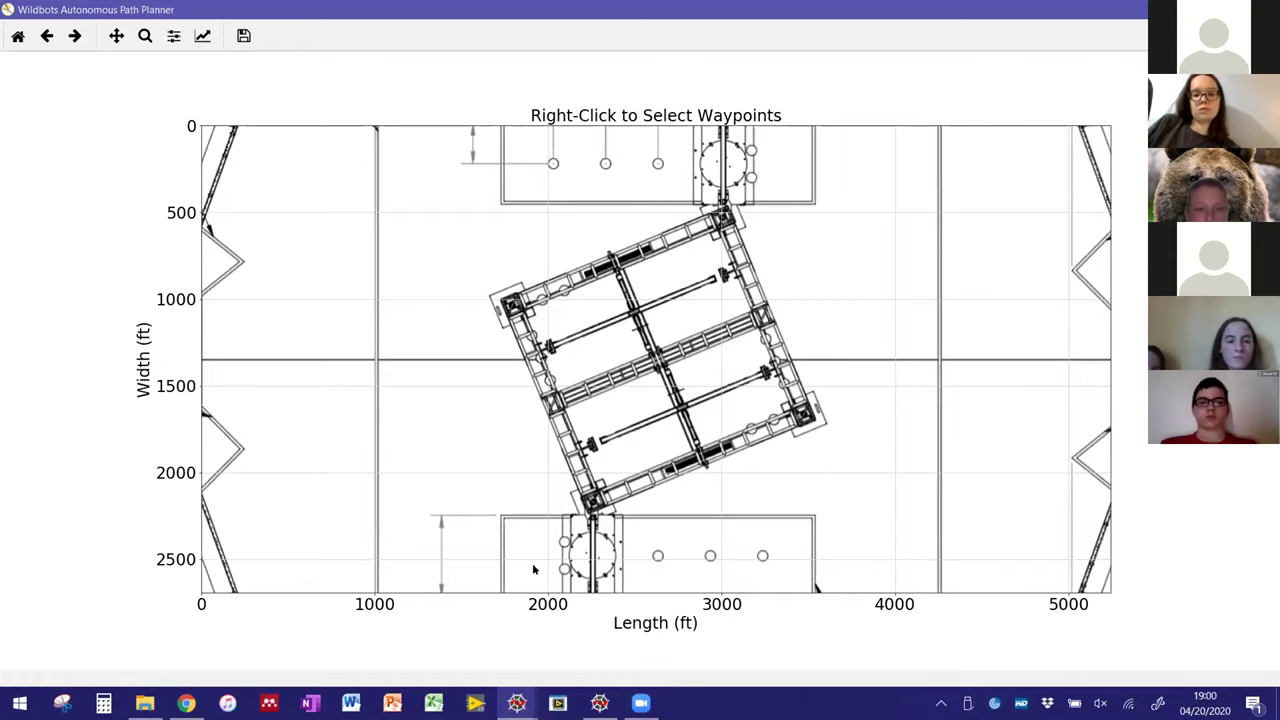
- Examine the console output of the planner script in Spyder, and close the field map window
{"action": "mouse_move", "coordinate": [599, 703]}
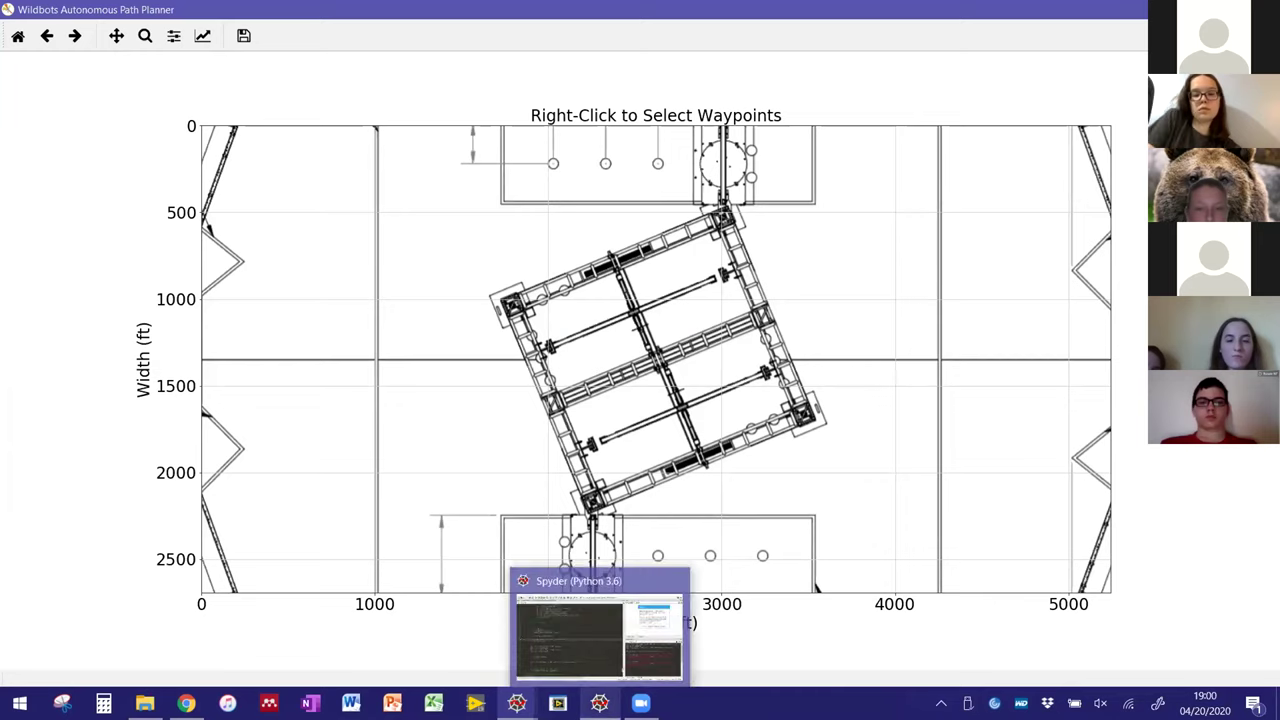
{"action": "left_click", "coordinate": [623, 657]}
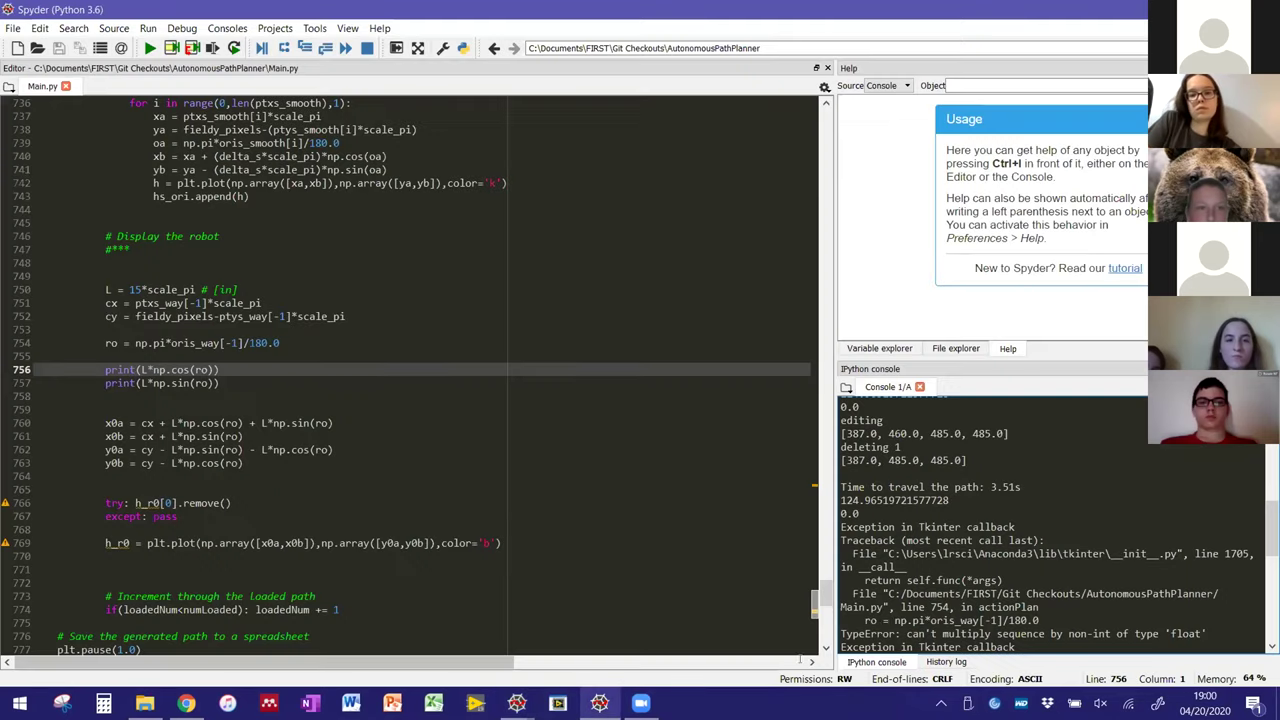
{"action": "scroll", "coordinate": [884, 620], "scroll_direction": "down", "scroll_amount": 5}
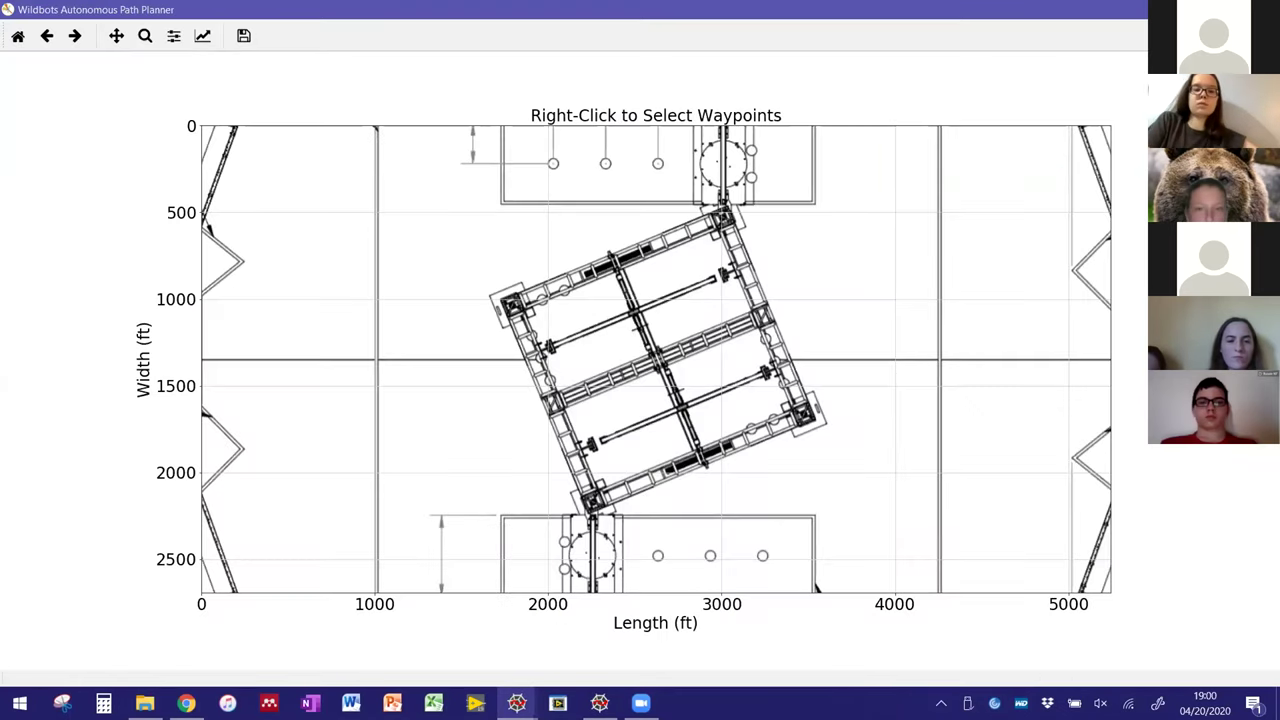
{"action": "key", "text": "alt+F4"}
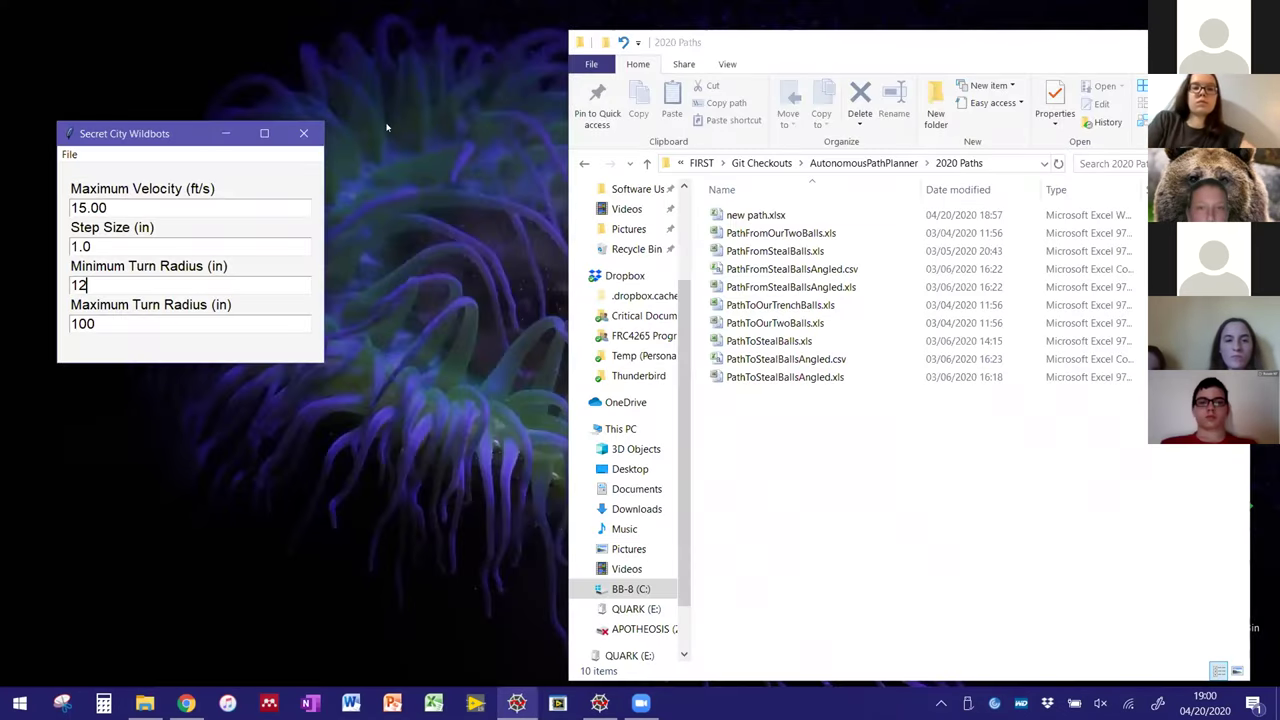
- Open the 2020 Field Drawing.PNG map again with no saved waypoints, and maximize its window
{"action": "left_click", "coordinate": [67, 155]}
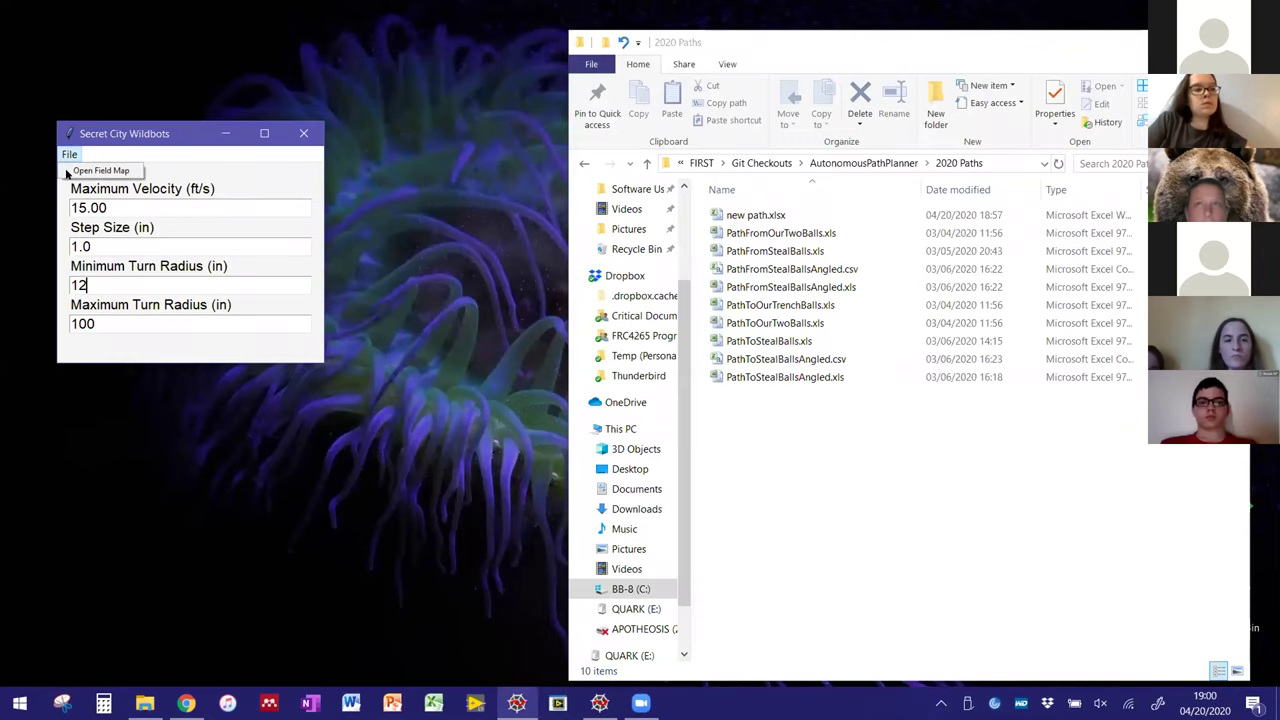
{"action": "left_click", "coordinate": [72, 172]}
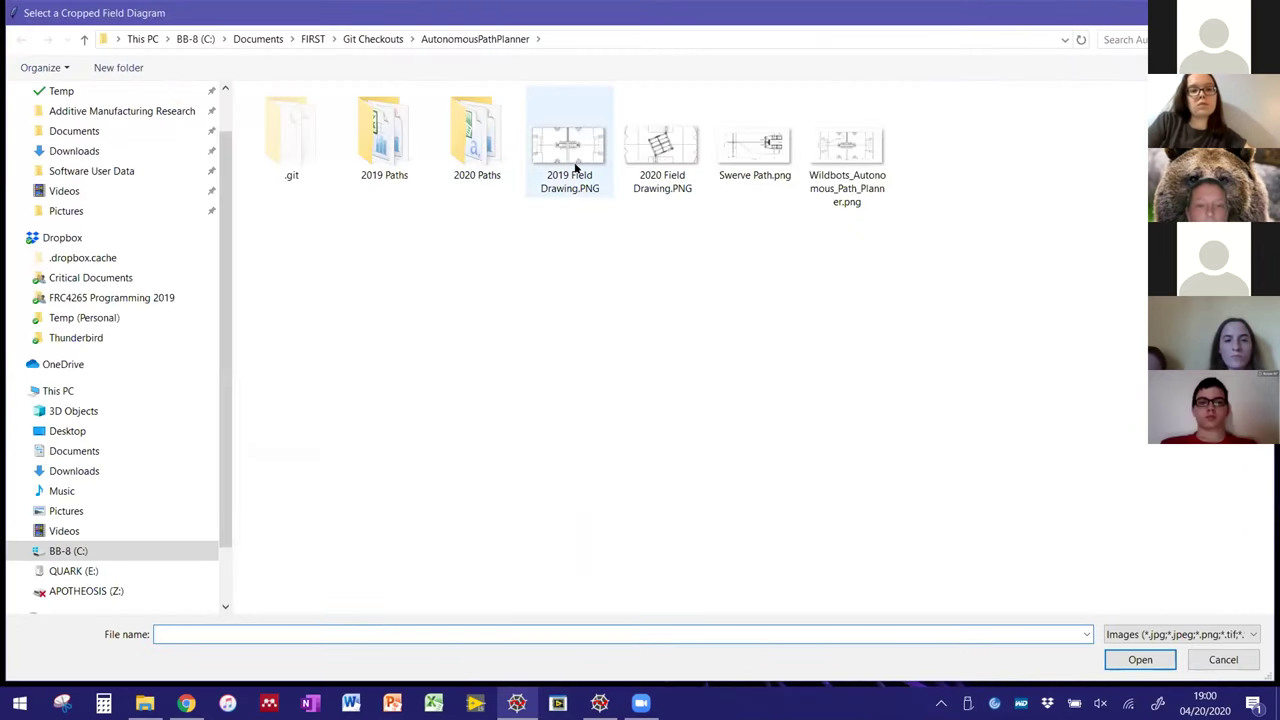
{"action": "double_click", "coordinate": [666, 147]}
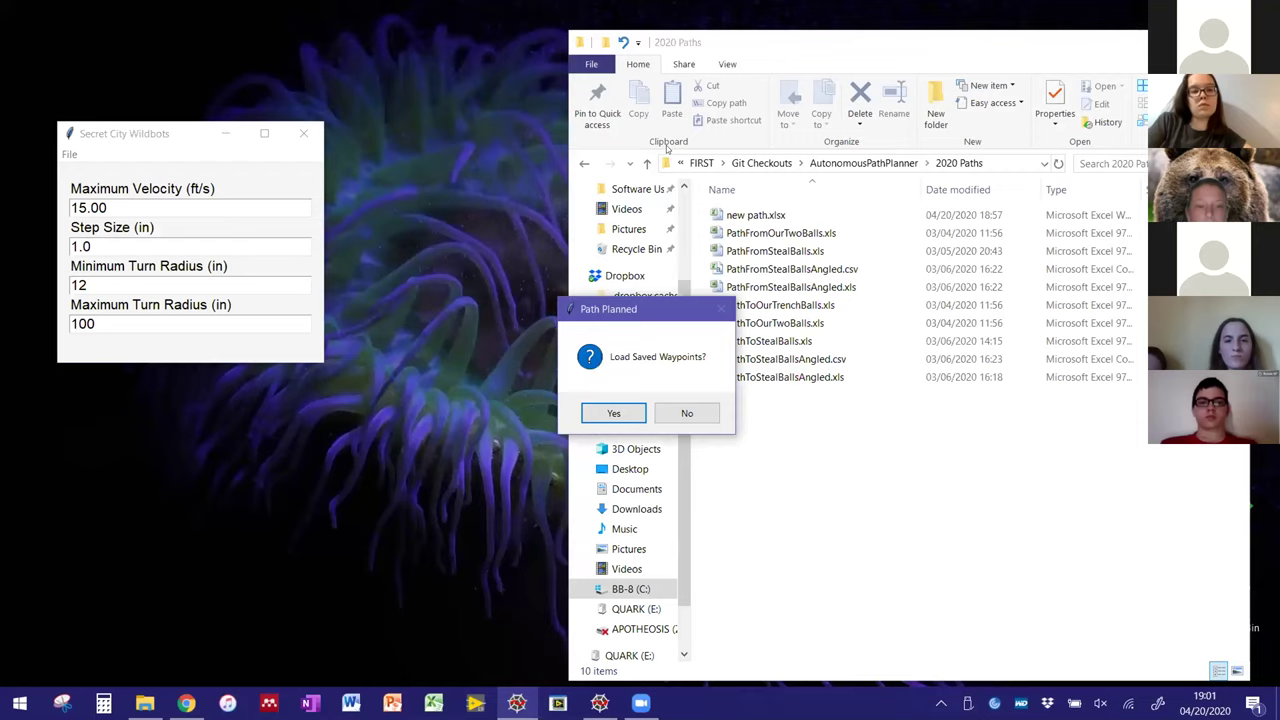
{"action": "left_click", "coordinate": [687, 414]}
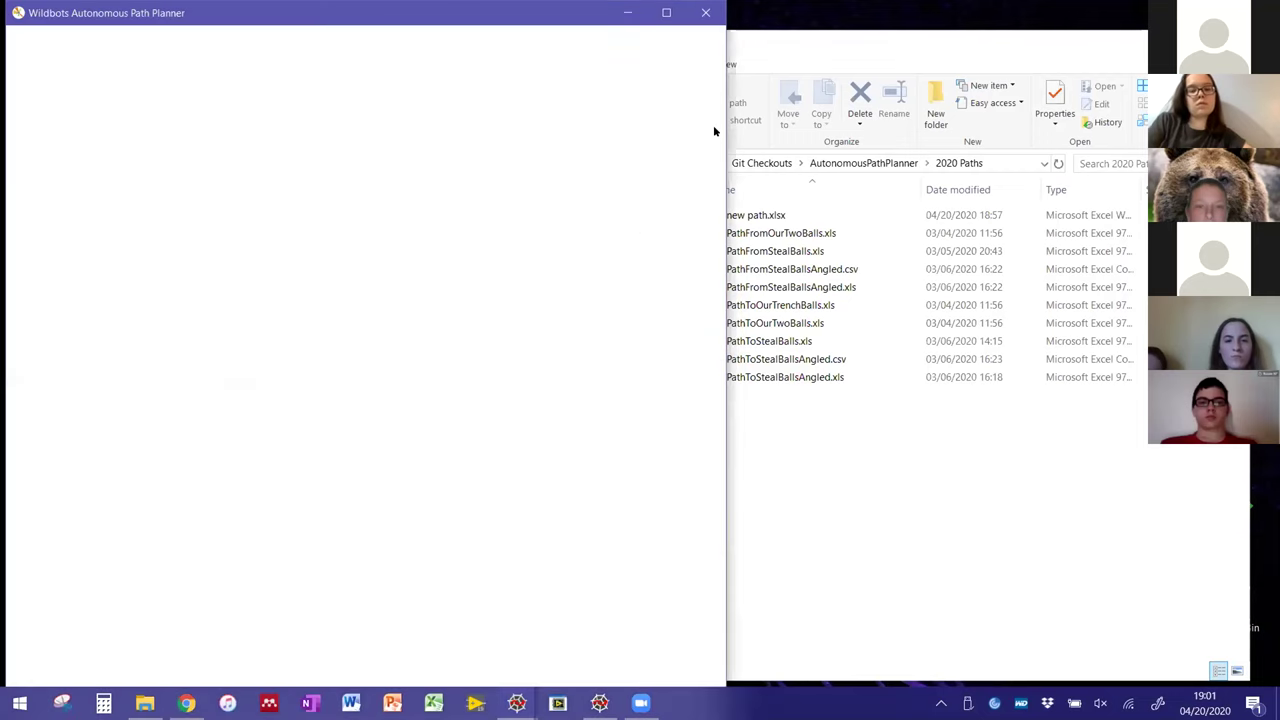
{"action": "double_click", "coordinate": [487, 7]}
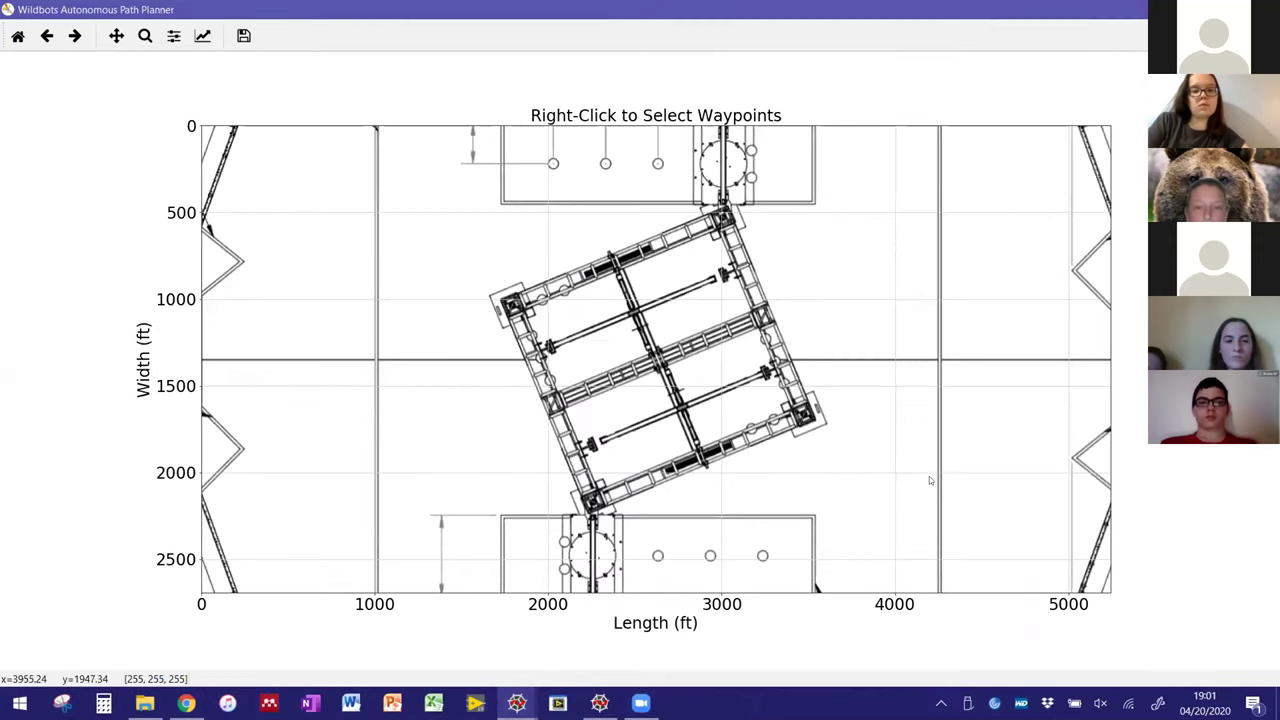
- Add a first waypoint at about X 480.76, Y 85.35 in with velocity 0 ft/s and orientation 0 degrees
{"action": "right_click", "coordinate": [497, 318]}
{"action": "left_click", "coordinate": [302, 256]}
{"action": "type", "text": "0"}
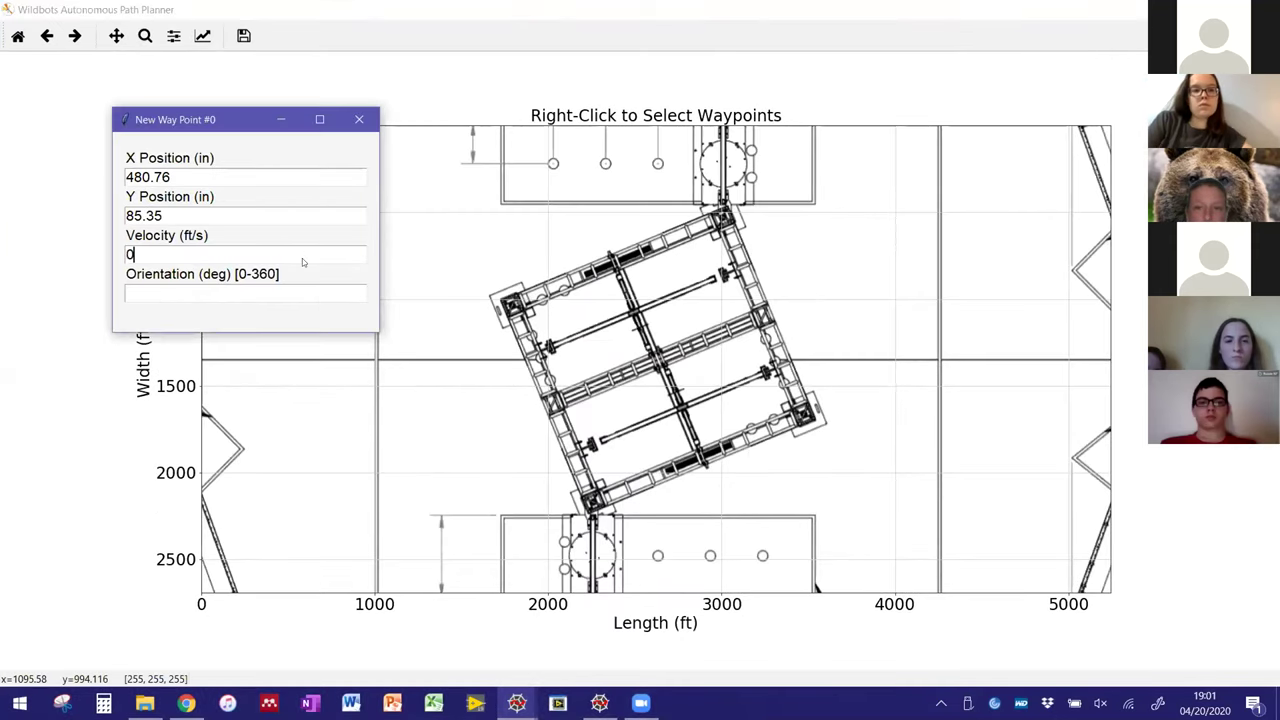
{"action": "left_click", "coordinate": [296, 291]}
{"action": "type", "text": "0"}
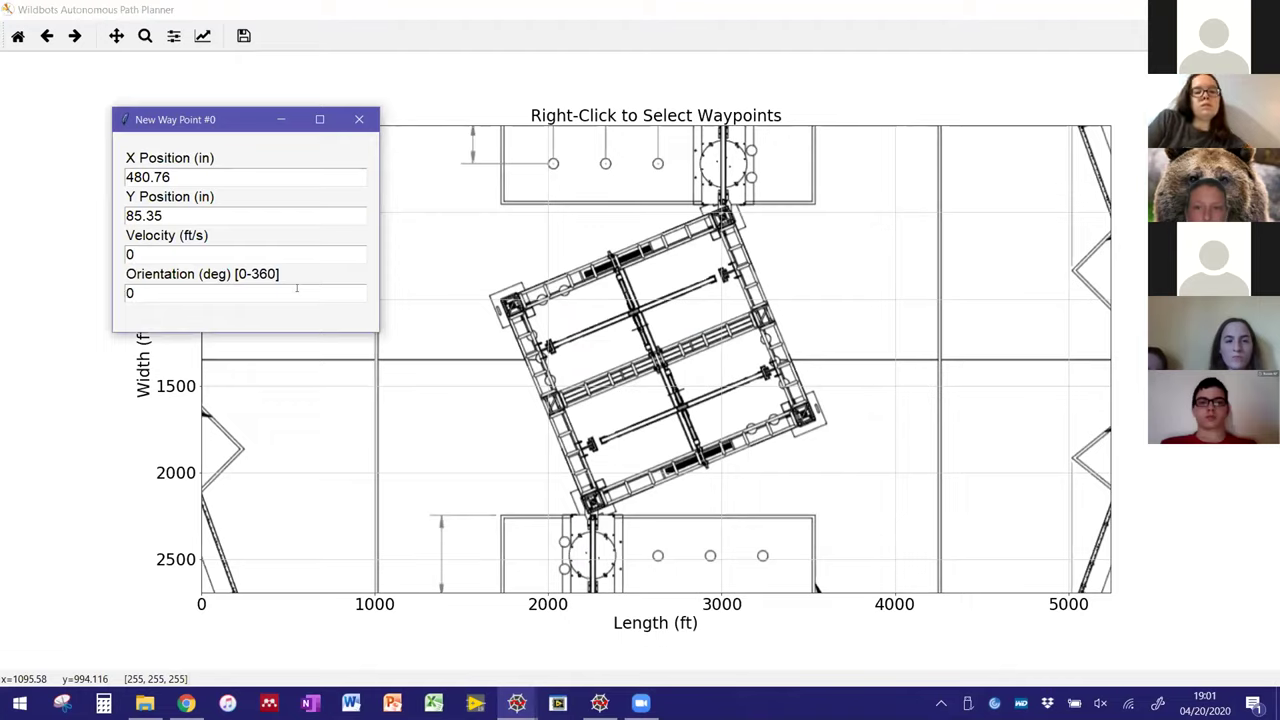
{"action": "left_click", "coordinate": [358, 121]}
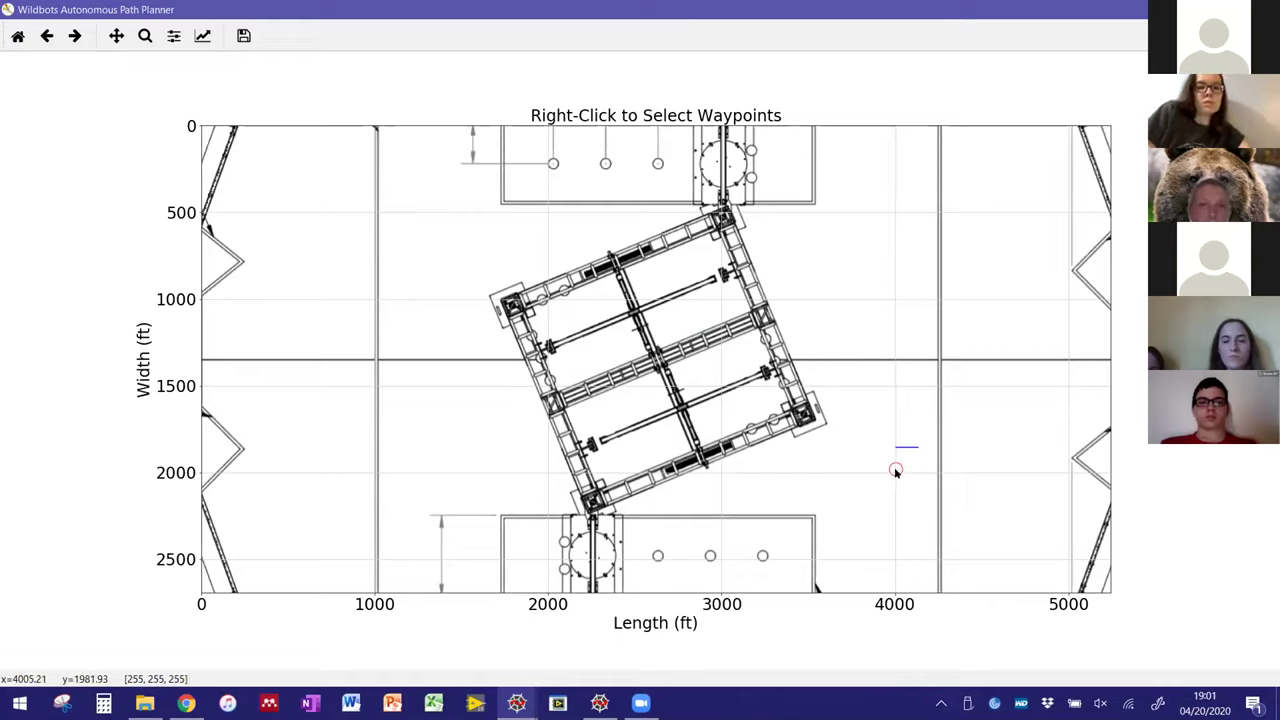
- Add a second waypoint at about X 443.85, Y 83.05 in with velocity 10 ft/s and orientation 0 degrees
{"action": "right_click", "coordinate": [842, 475]}
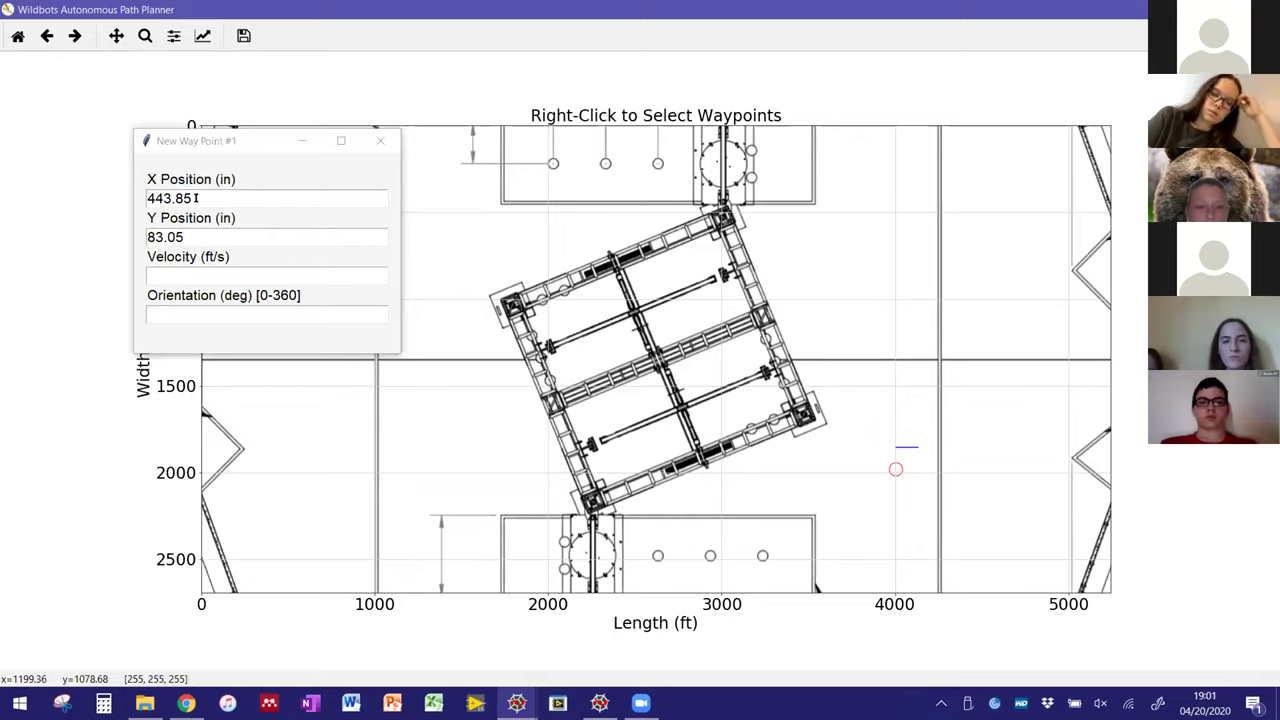
{"action": "left_click", "coordinate": [178, 271]}
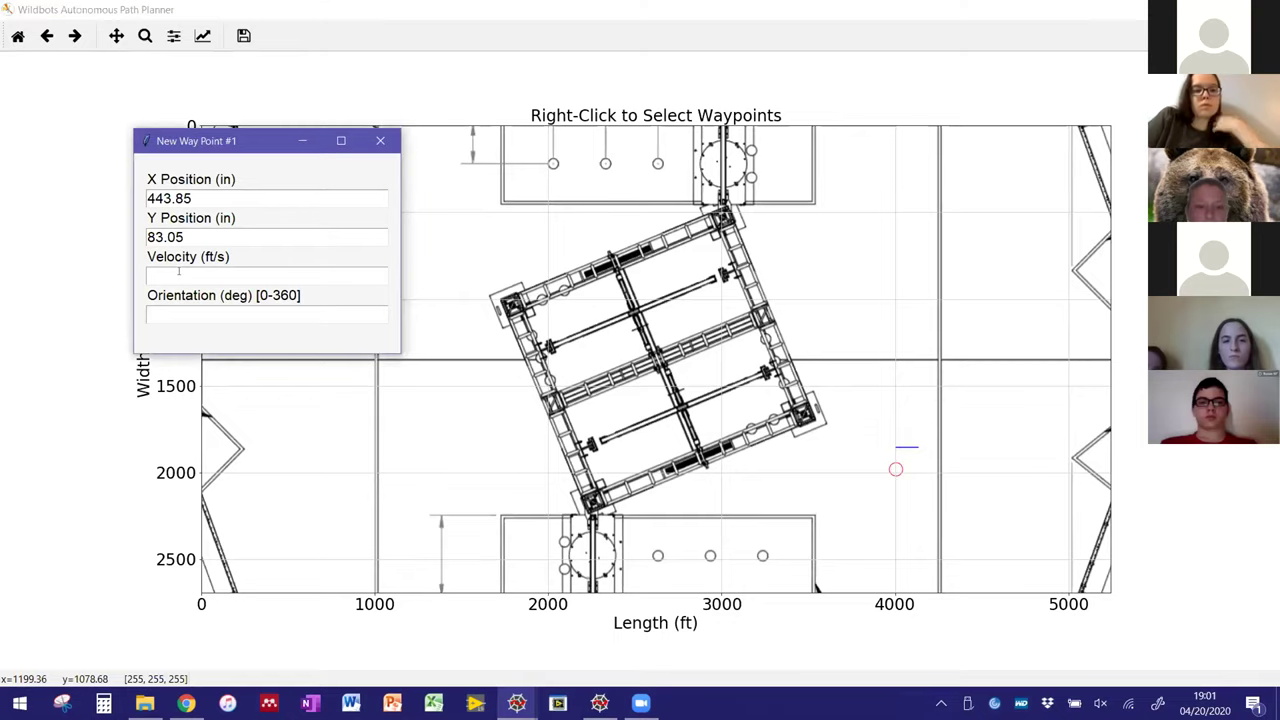
{"action": "type", "text": "0"}
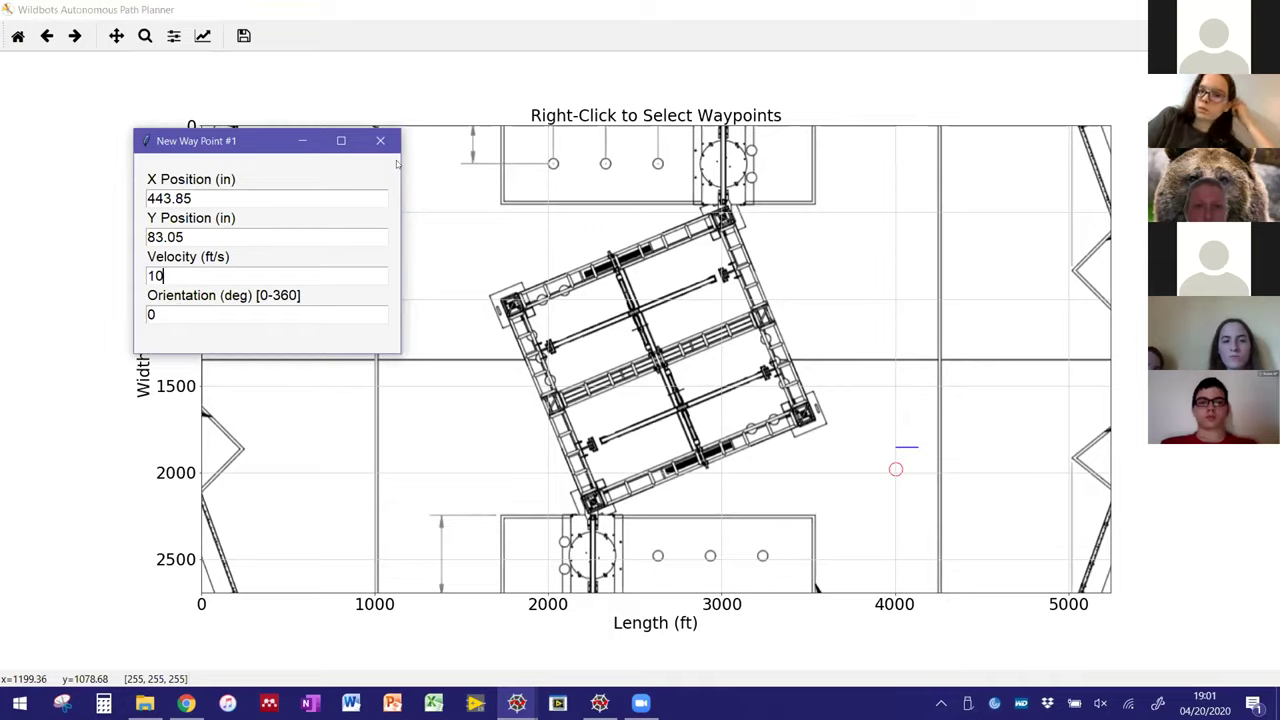
{"action": "left_click", "coordinate": [380, 140]}
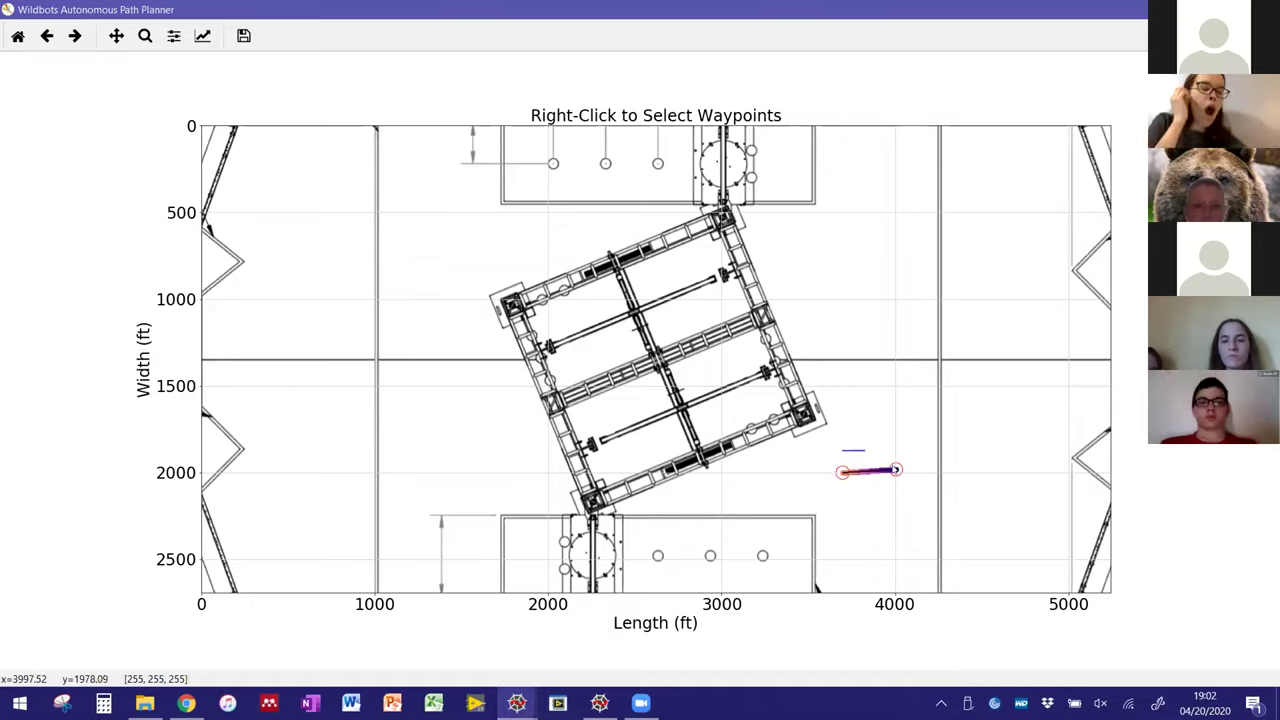
- Set the first waypoint's Y position to 85.00 in
{"action": "left_click", "coordinate": [896, 469]}
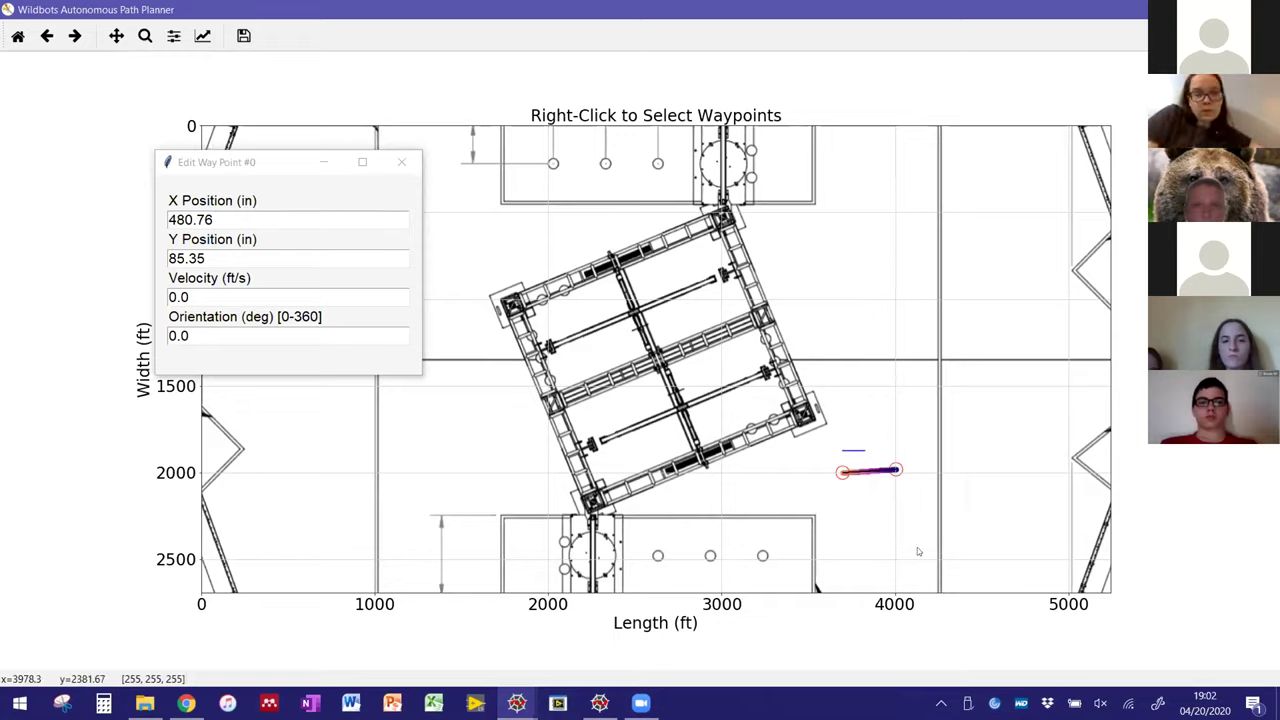
{"action": "left_click", "coordinate": [293, 259]}
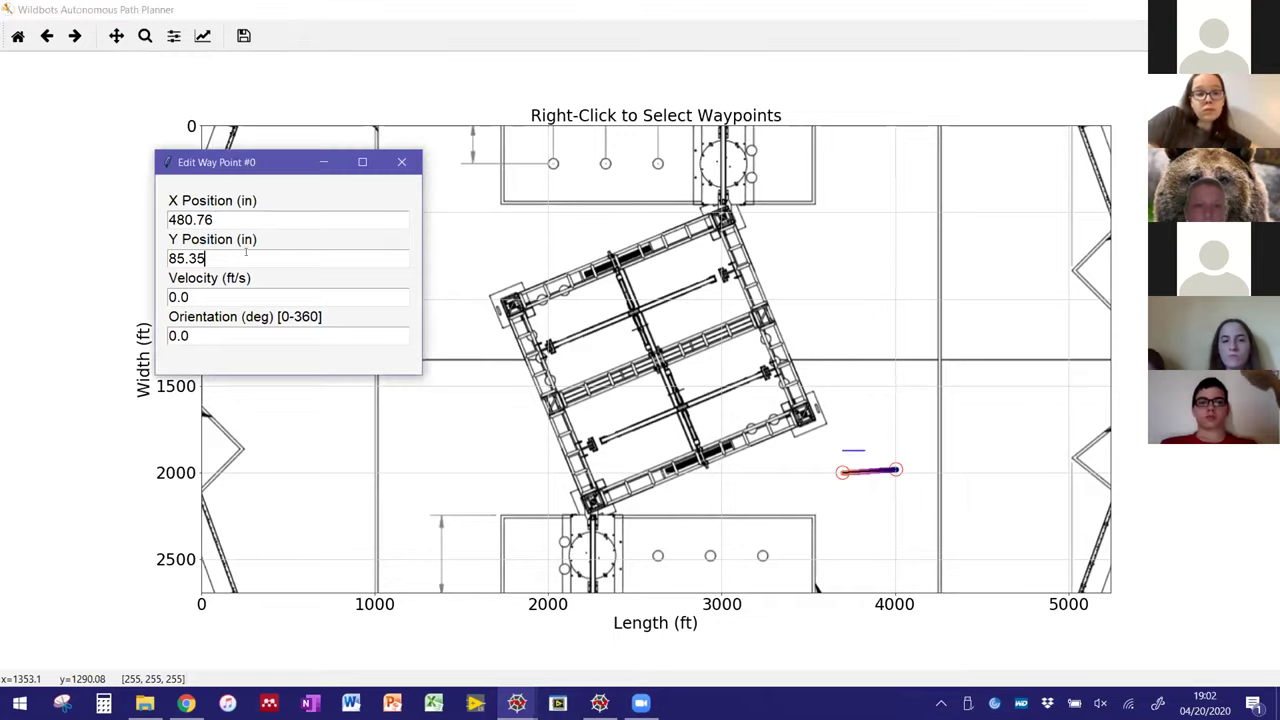
{"action": "left_click_drag", "start_coordinate": [293, 259], "coordinate": [188, 258]}
{"action": "type", "text": "00"}
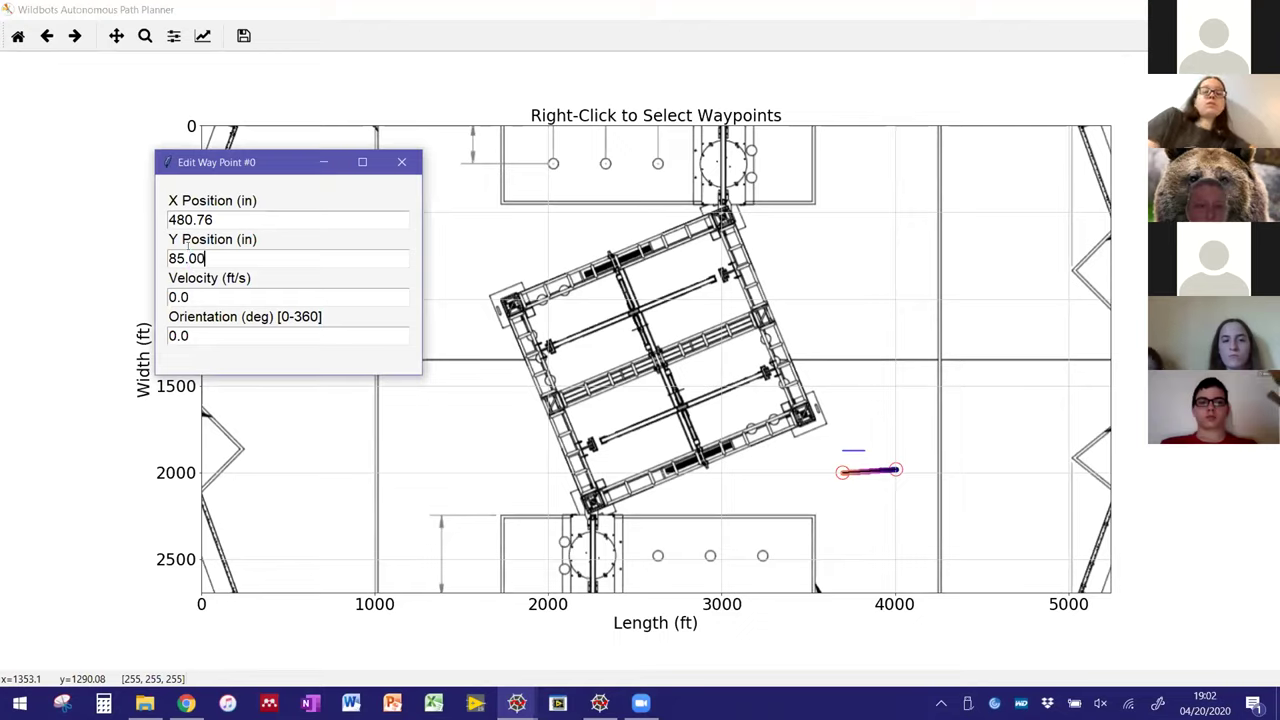
{"action": "left_click", "coordinate": [389, 165]}
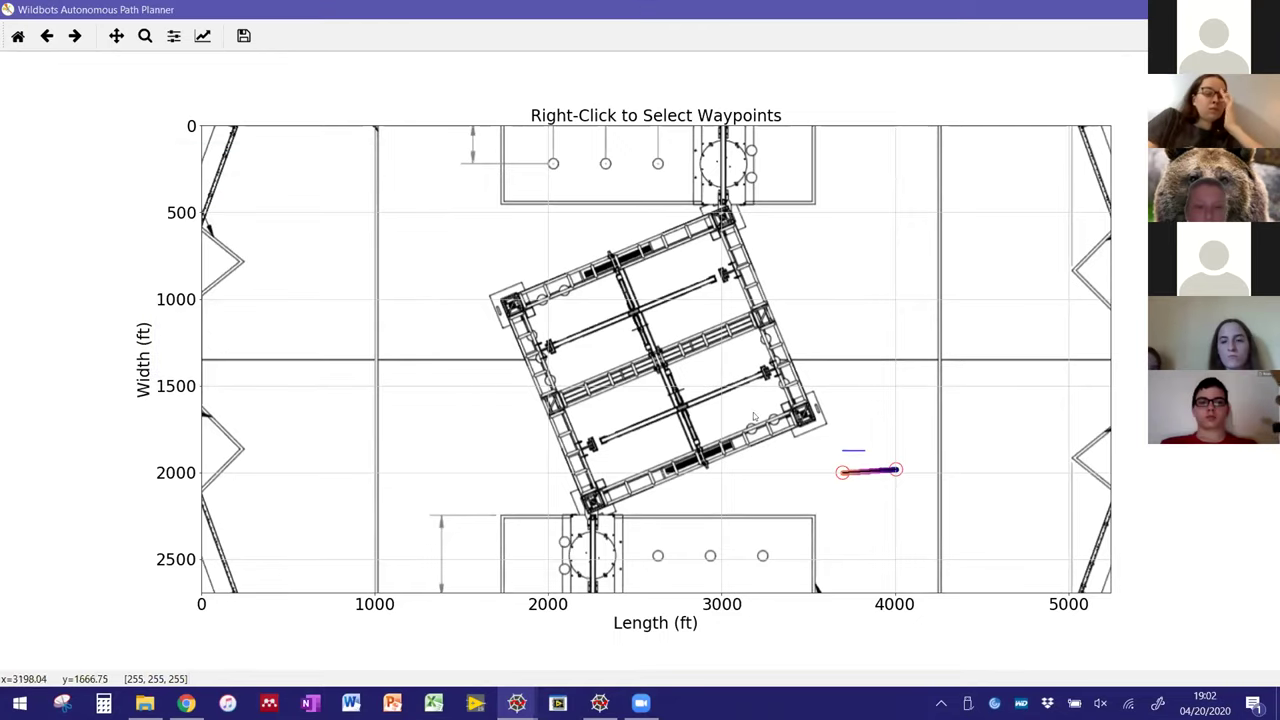
- Set the second waypoint's Y position to 83.00 in
{"action": "right_click", "coordinate": [843, 474]}
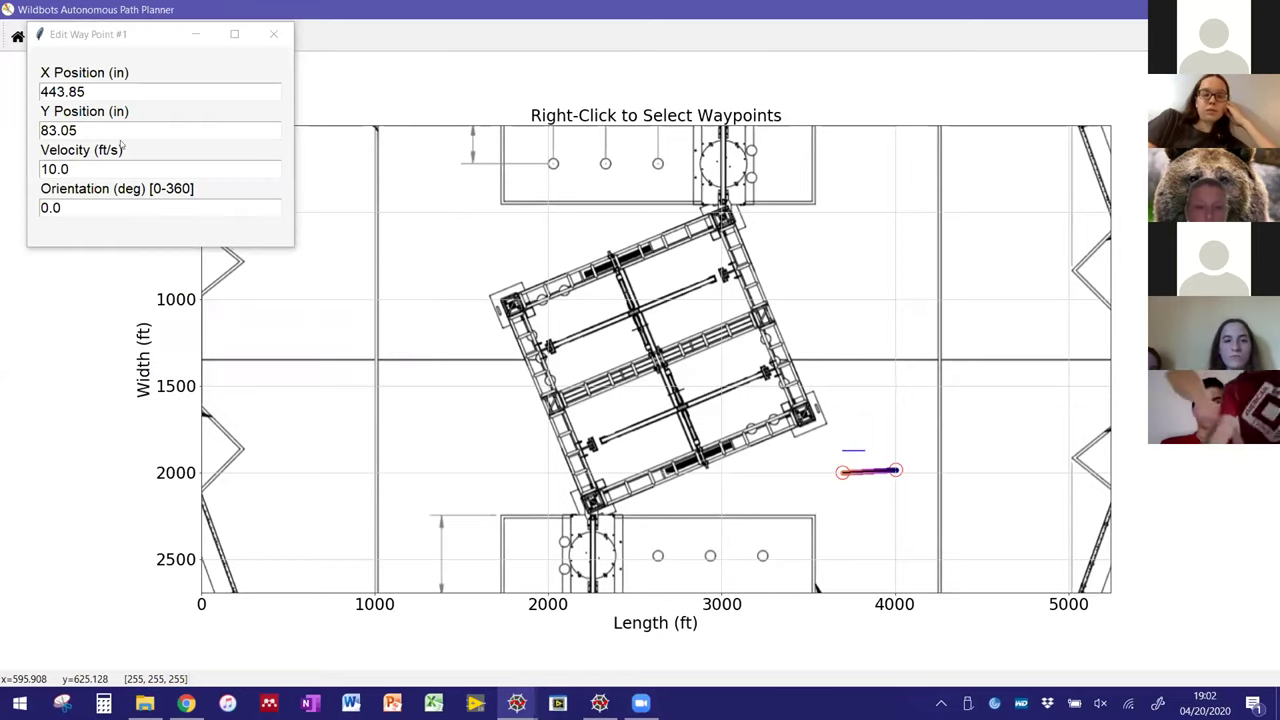
{"action": "left_click", "coordinate": [115, 129]}
{"action": "type", "text": "0"}
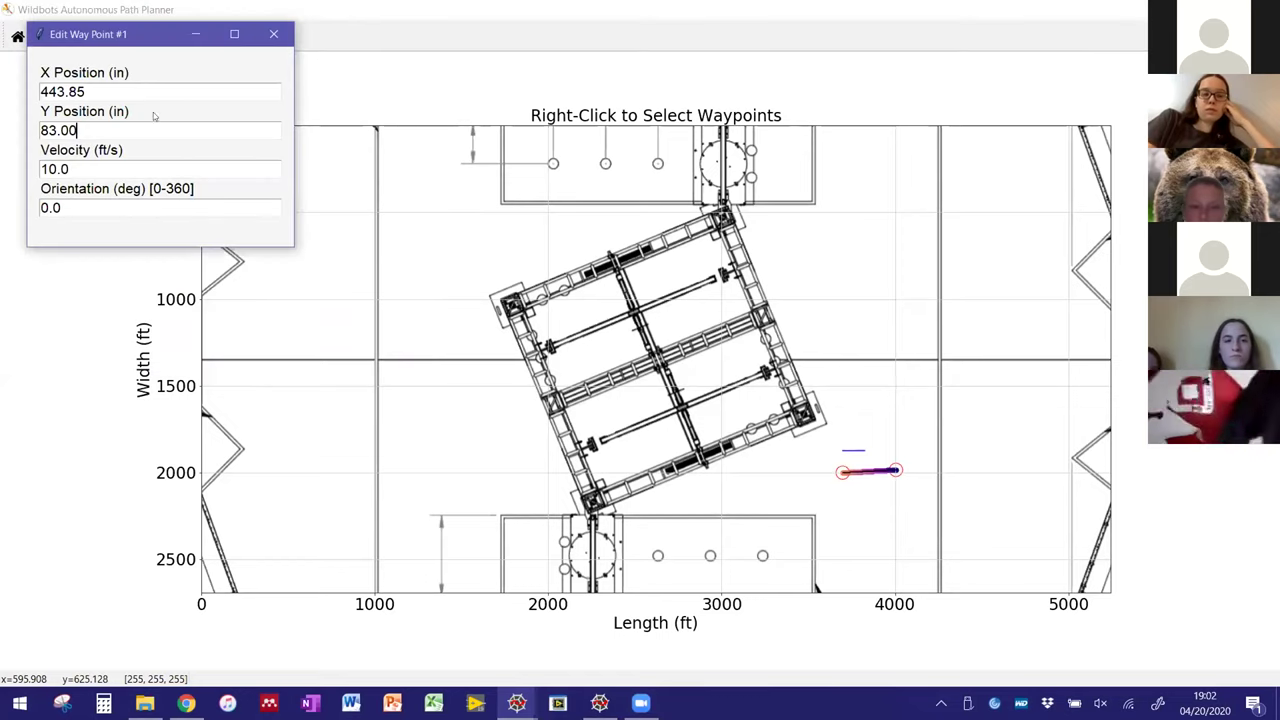
{"action": "left_click", "coordinate": [273, 34]}
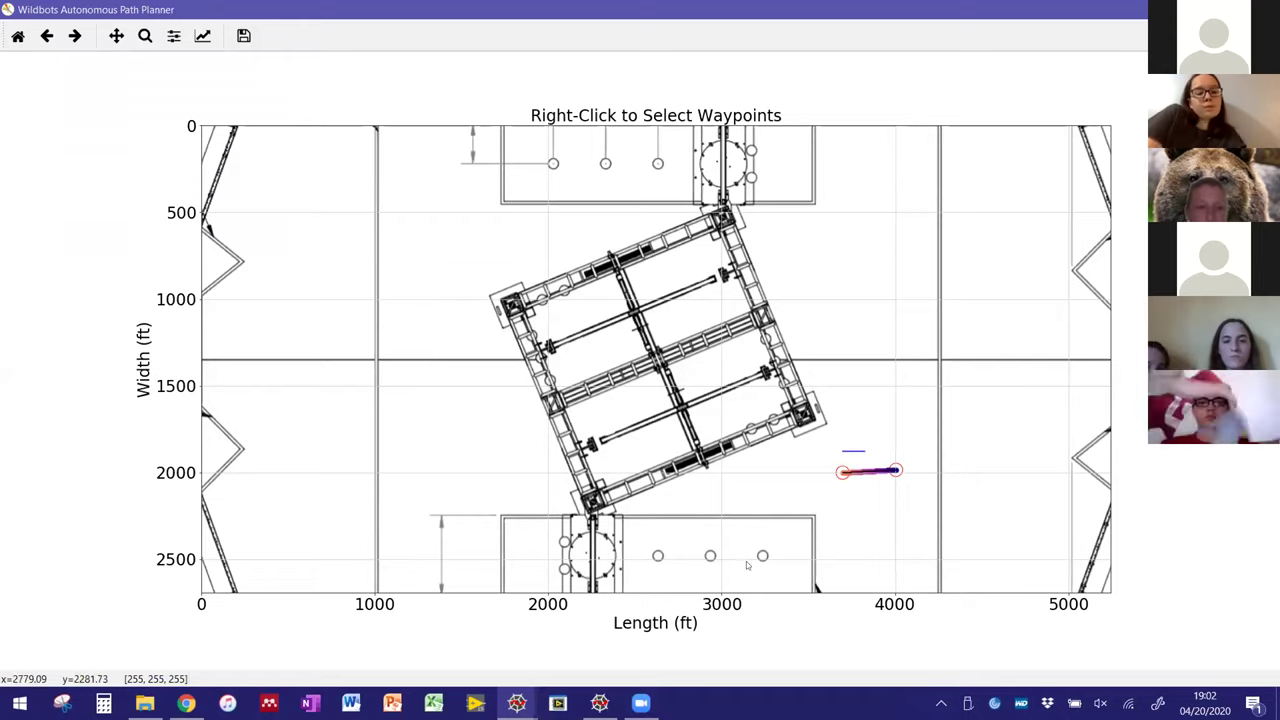
- Check the first waypoint's values, and set the second waypoint's Y position to 85.00 in
{"action": "right_click", "coordinate": [895, 473]}
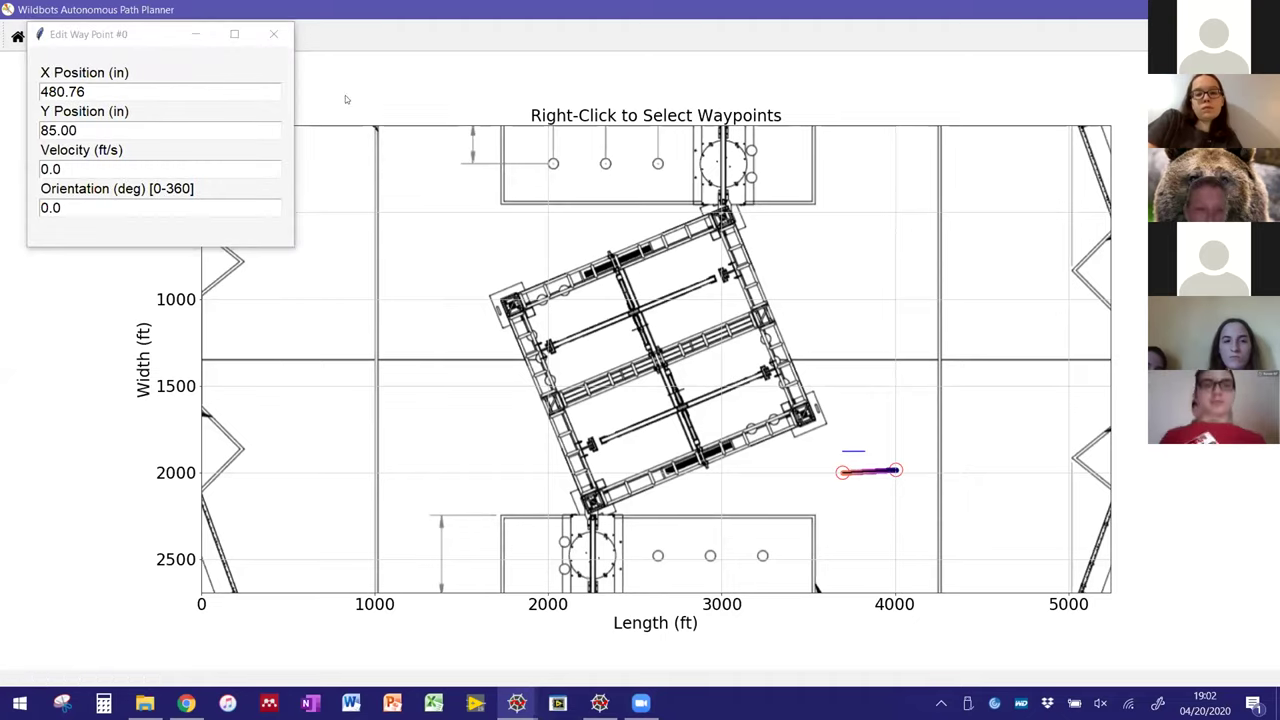
{"action": "left_click", "coordinate": [275, 36]}
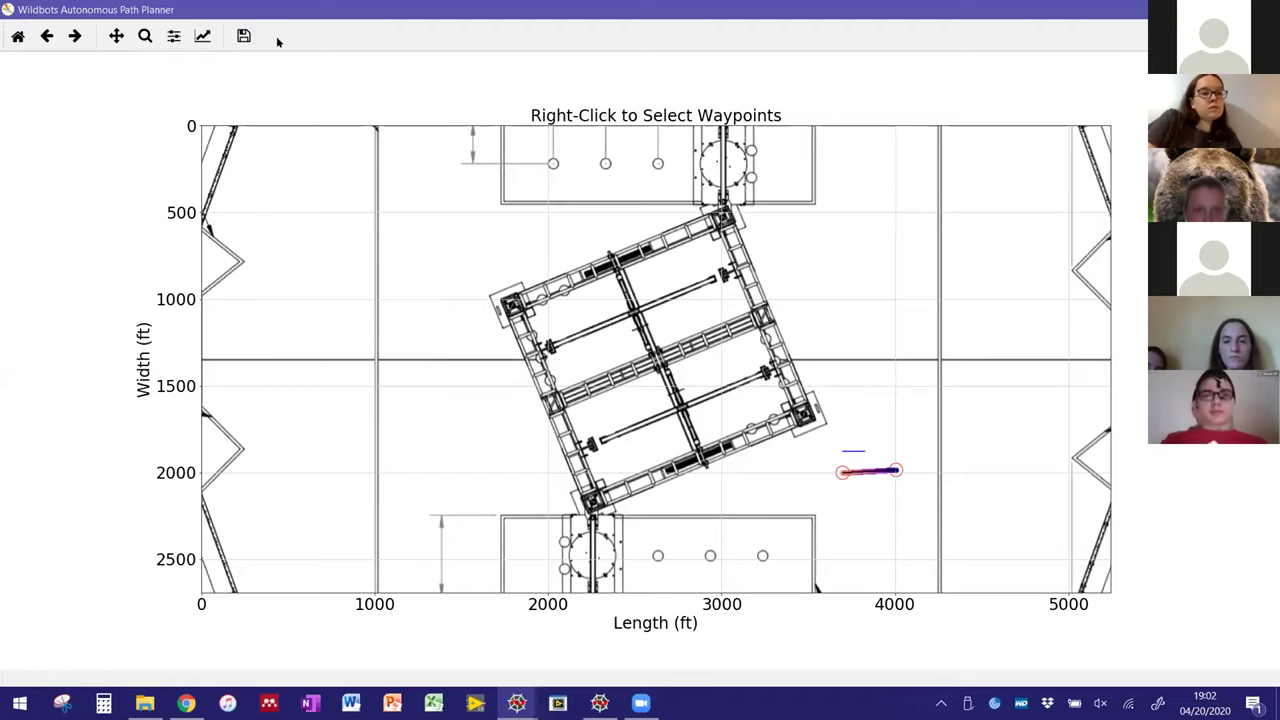
{"action": "right_click", "coordinate": [843, 473]}
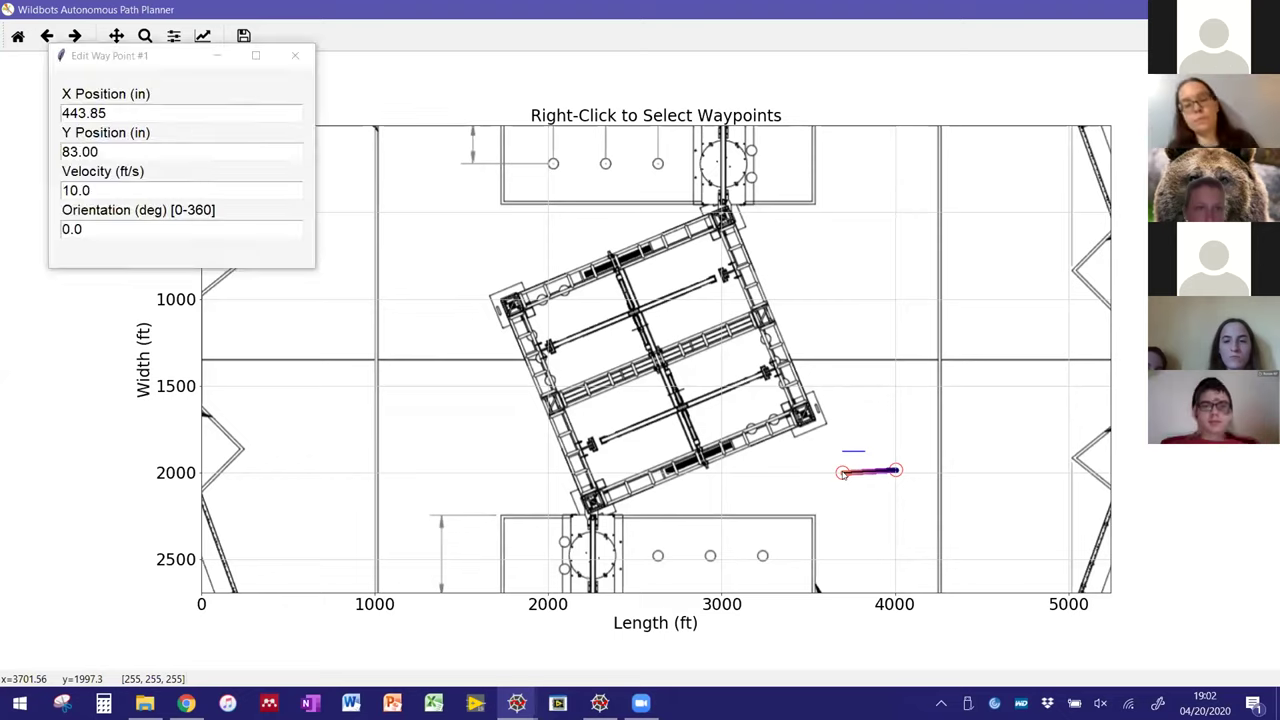
{"action": "left_click", "coordinate": [75, 151]}
{"action": "key", "text": "BackSpace"}
{"action": "type", "text": "5"}
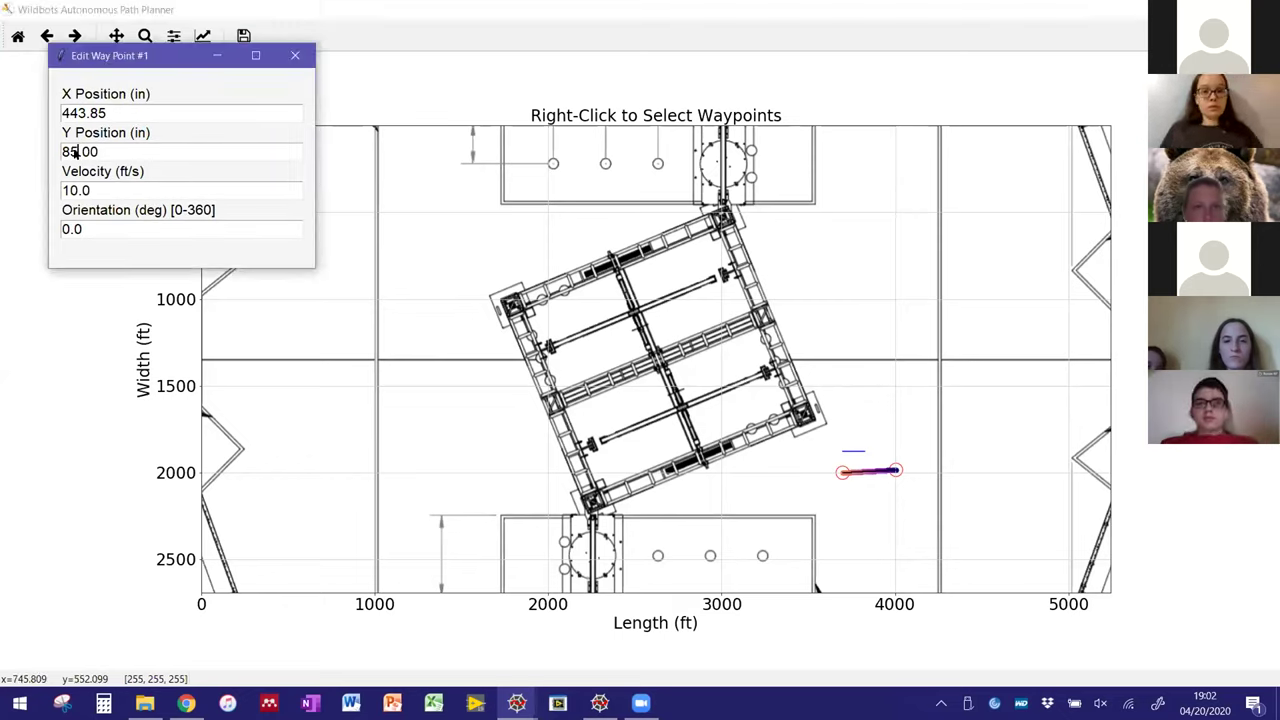
{"action": "left_click", "coordinate": [297, 55]}
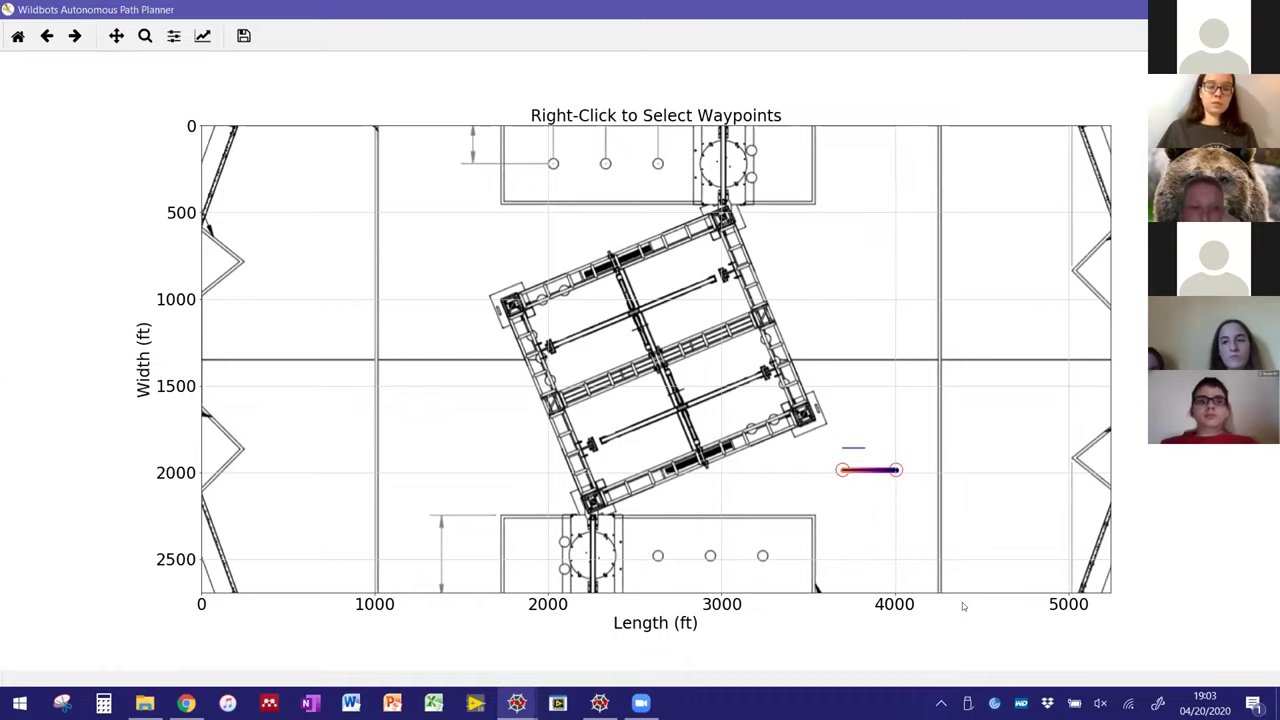
- Add a third waypoint at about X 405.56, Y 54.90 in with orientation 0 degrees
{"action": "right_click", "coordinate": [785, 516]}
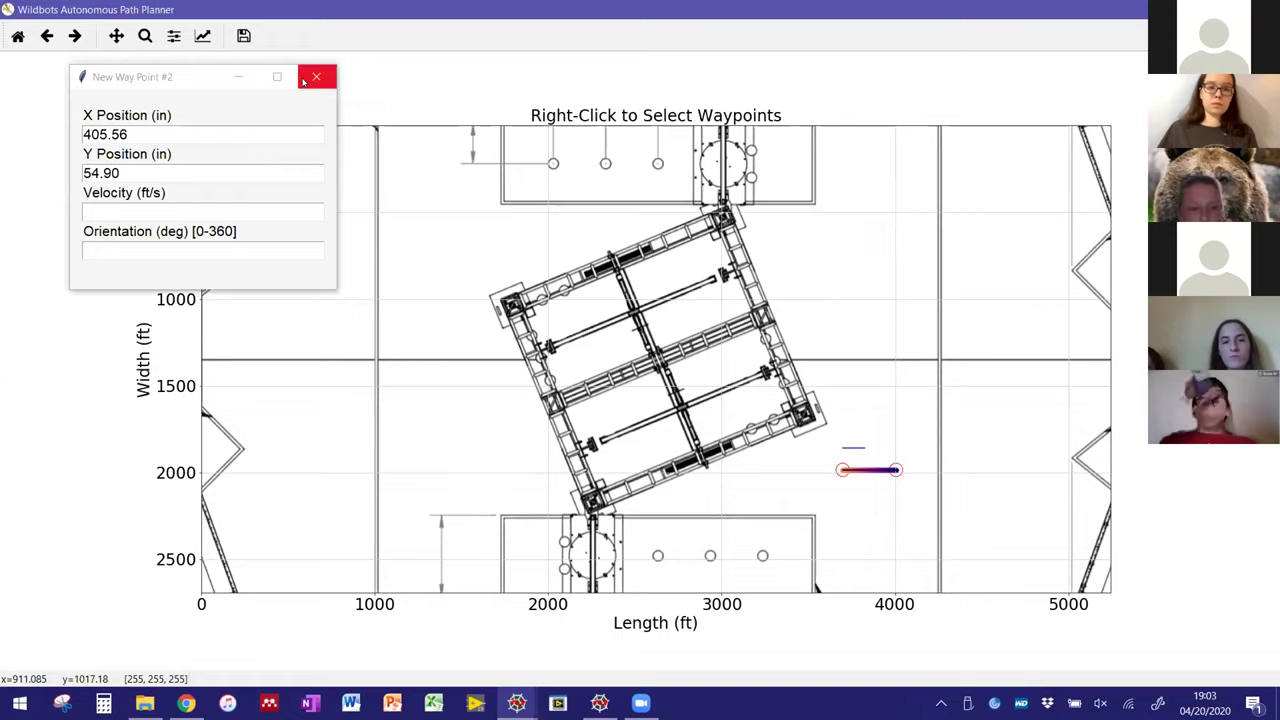
{"action": "left_click", "coordinate": [245, 250]}
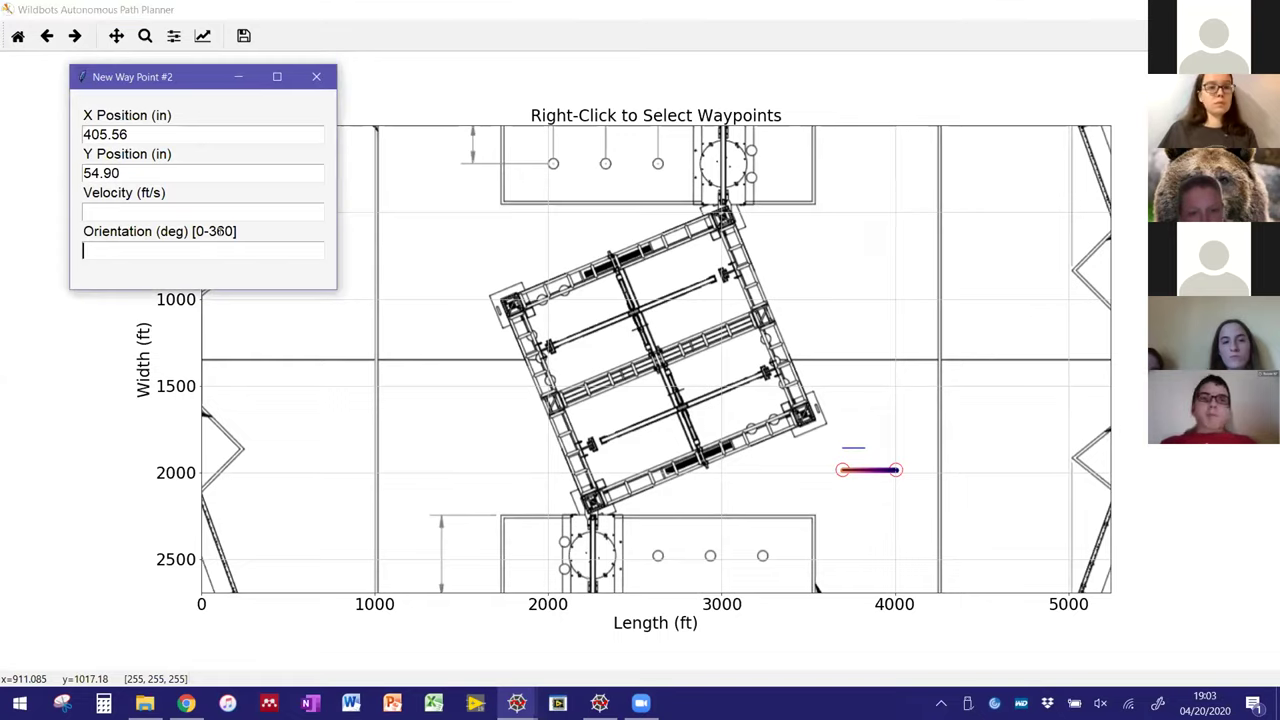
{"action": "type", "text": "0"}
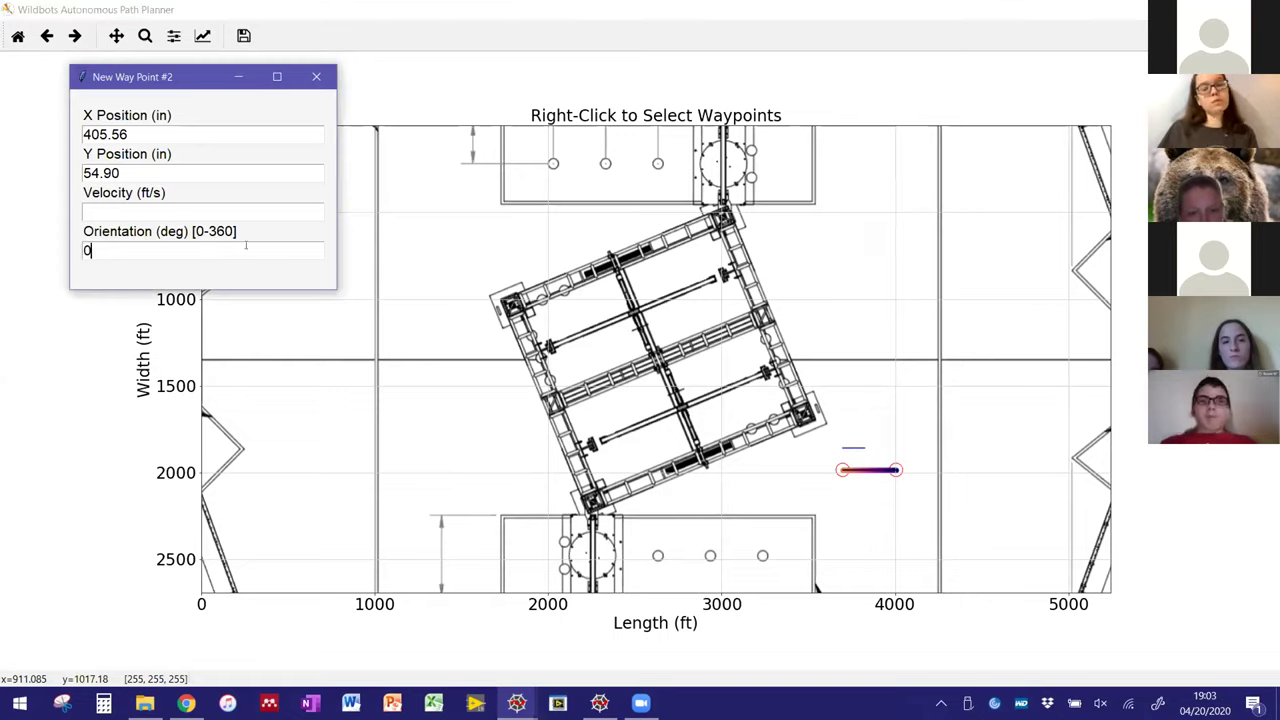
{"action": "left_click", "coordinate": [316, 76]}
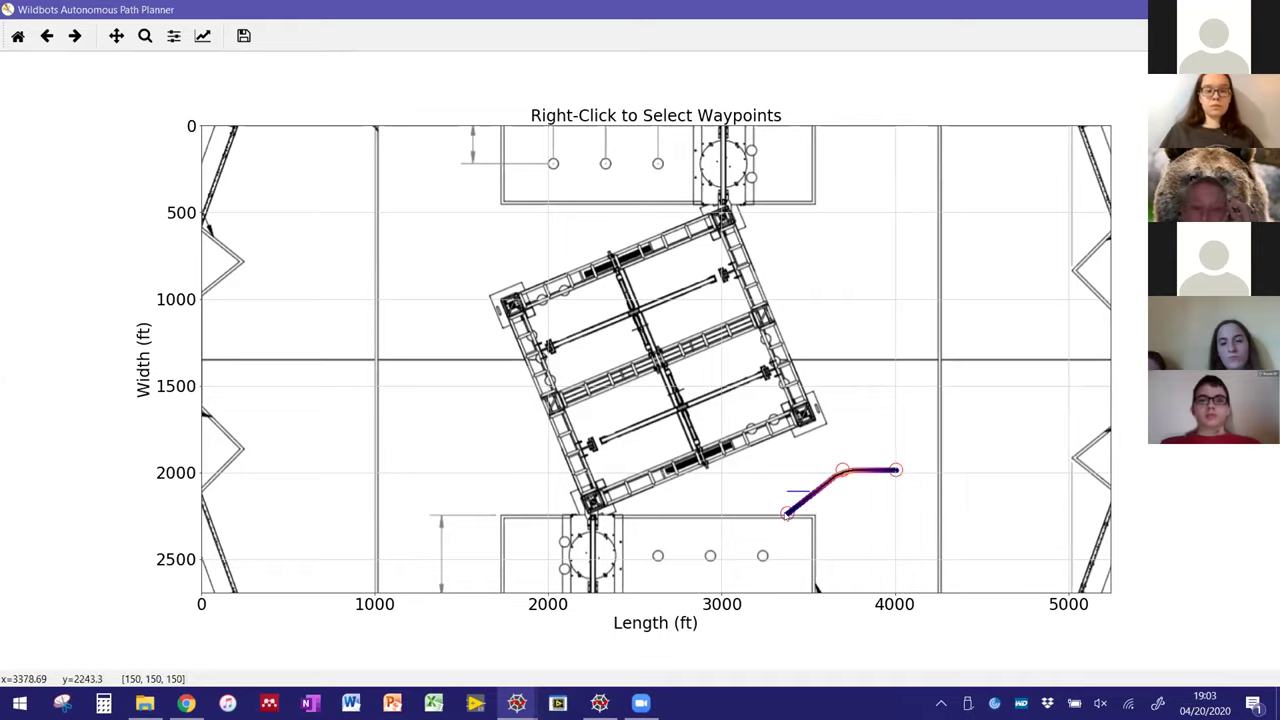
- Open the settings of the path's first waypoint, at the outer end of the horizontal segment
{"action": "left_click", "coordinate": [145, 36]}
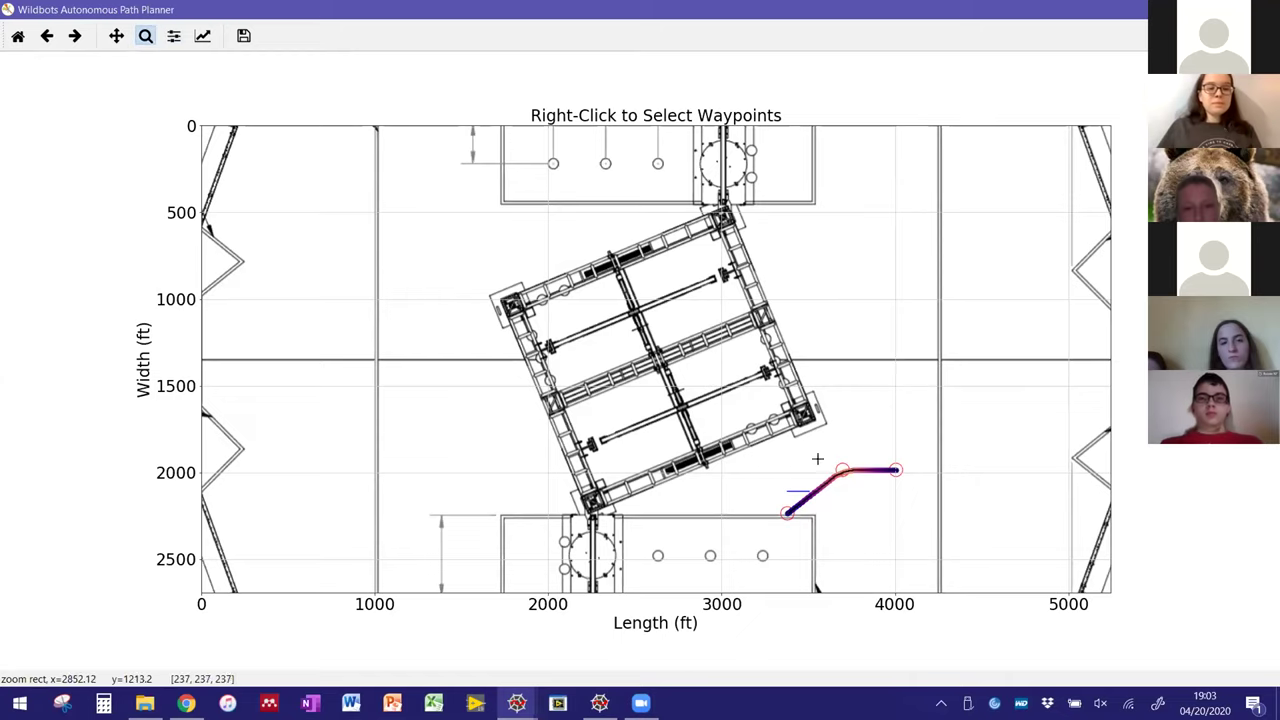
{"action": "left_click_drag", "start_coordinate": [753, 436], "coordinate": [923, 543]}
{"action": "left_click", "coordinate": [145, 36]}
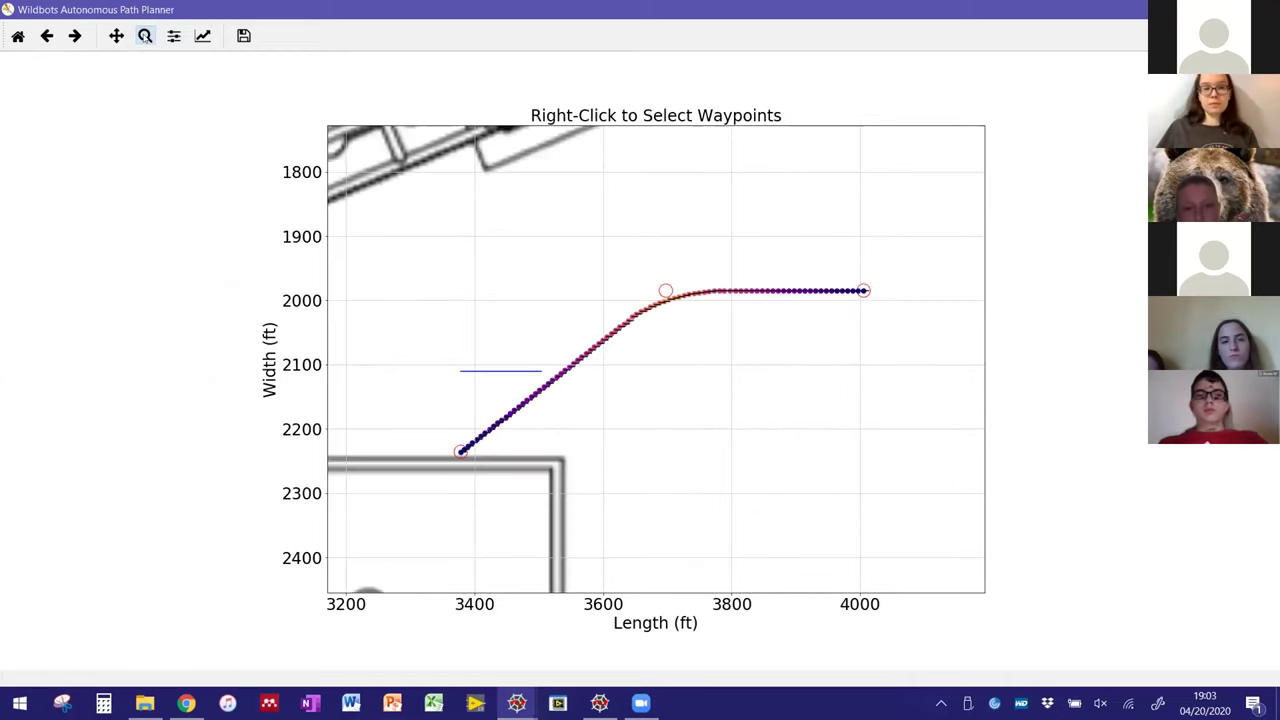
{"action": "right_click", "coordinate": [863, 291]}
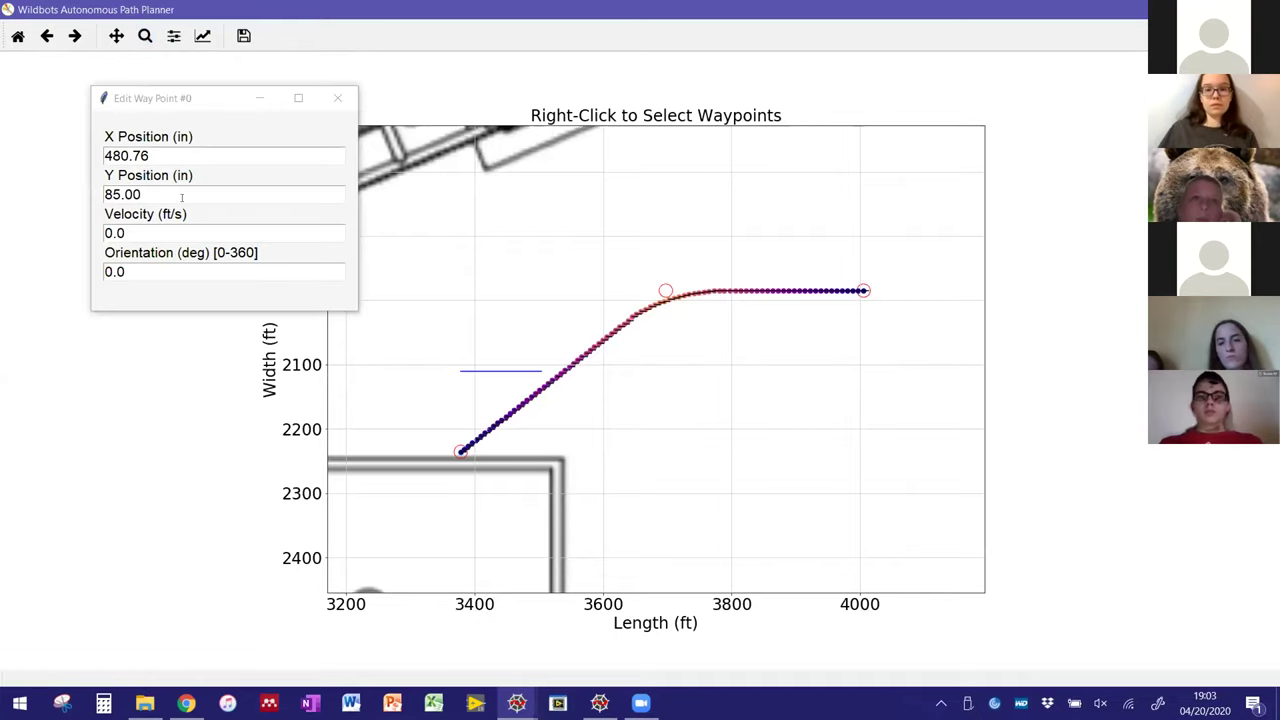